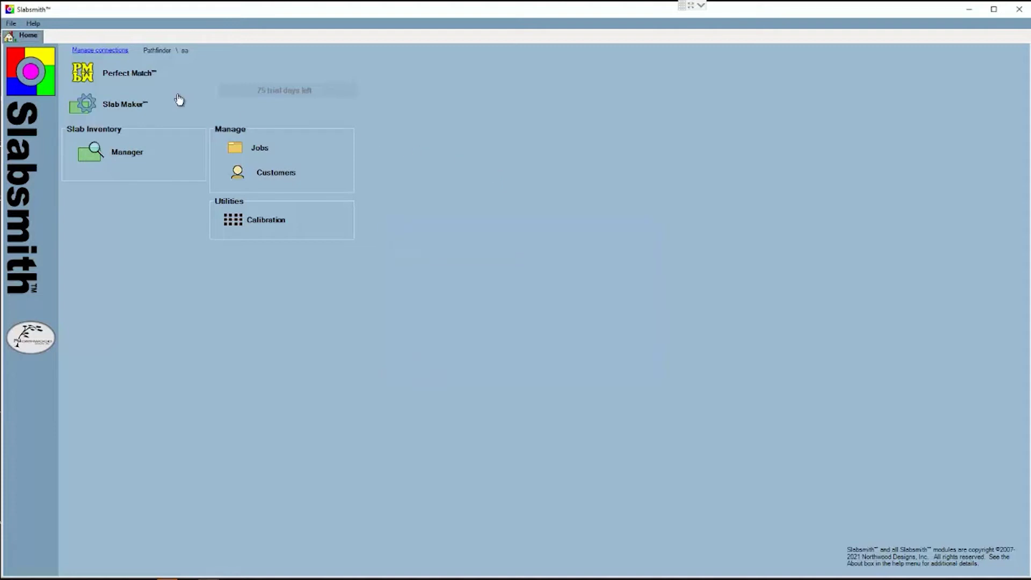
Start a Perfect Match layout and load the kitchen1SinkBS.dxf template with the file units left on Detect.
{"action": "left_click", "coordinate": [126, 75]}
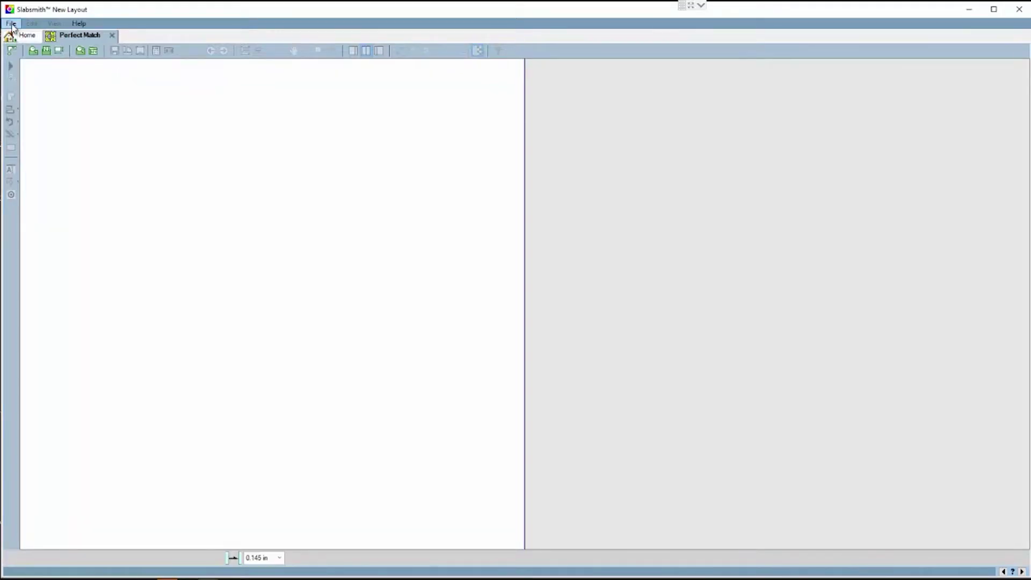
{"action": "left_click", "coordinate": [11, 24]}
{"action": "mouse_move", "coordinate": [33, 48]}
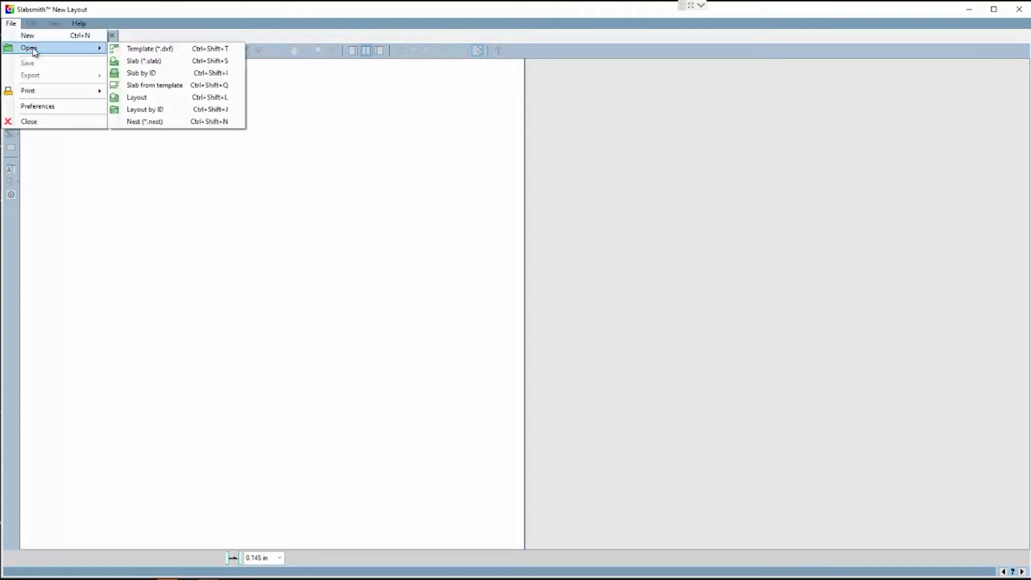
{"action": "left_click", "coordinate": [137, 48]}
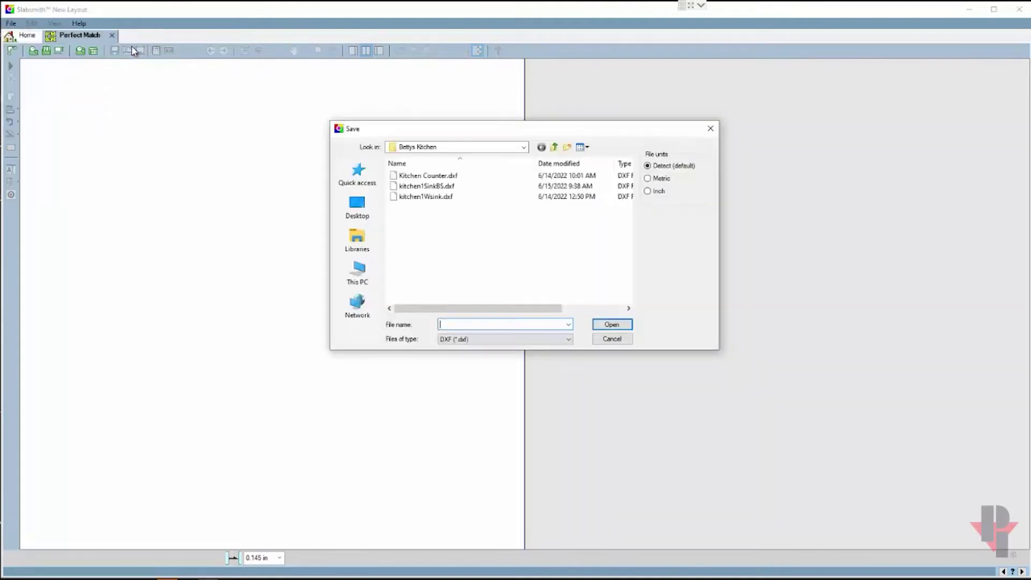
{"action": "left_click", "coordinate": [428, 186]}
{"action": "left_click", "coordinate": [615, 326]}
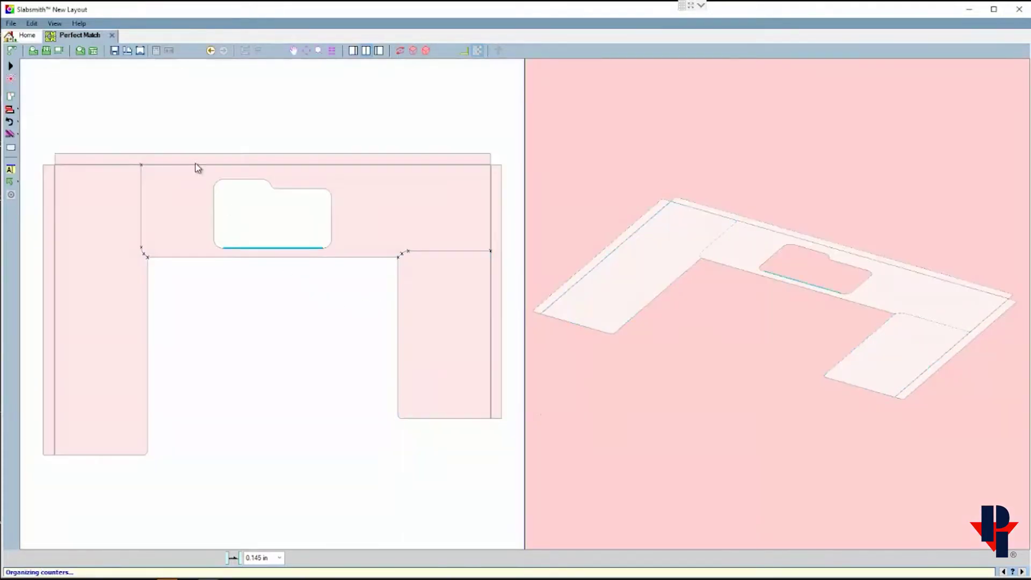
Load slab 220 (Madagascar) into the layout by its ID.
{"action": "left_click", "coordinate": [11, 24]}
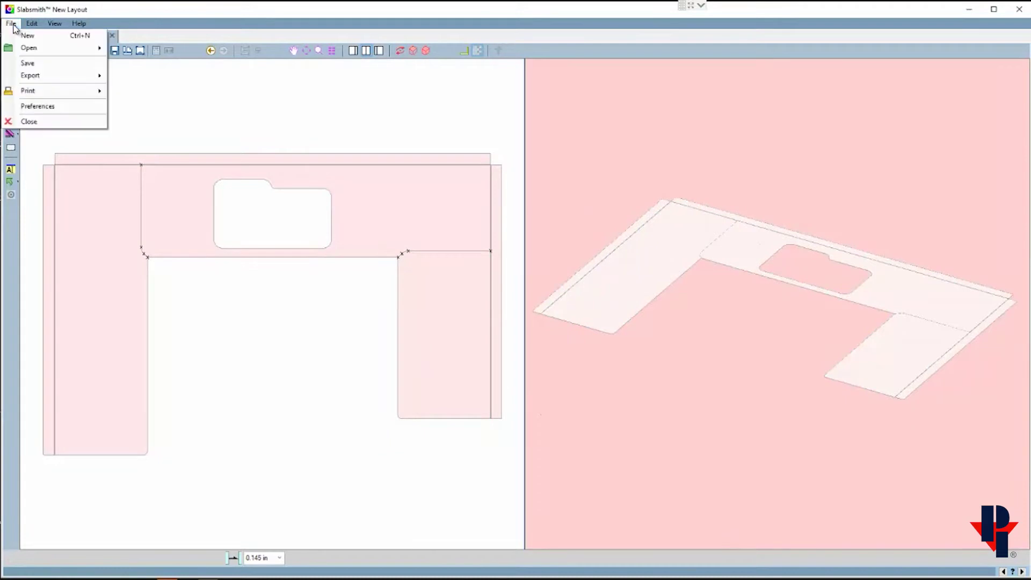
{"action": "mouse_move", "coordinate": [31, 50]}
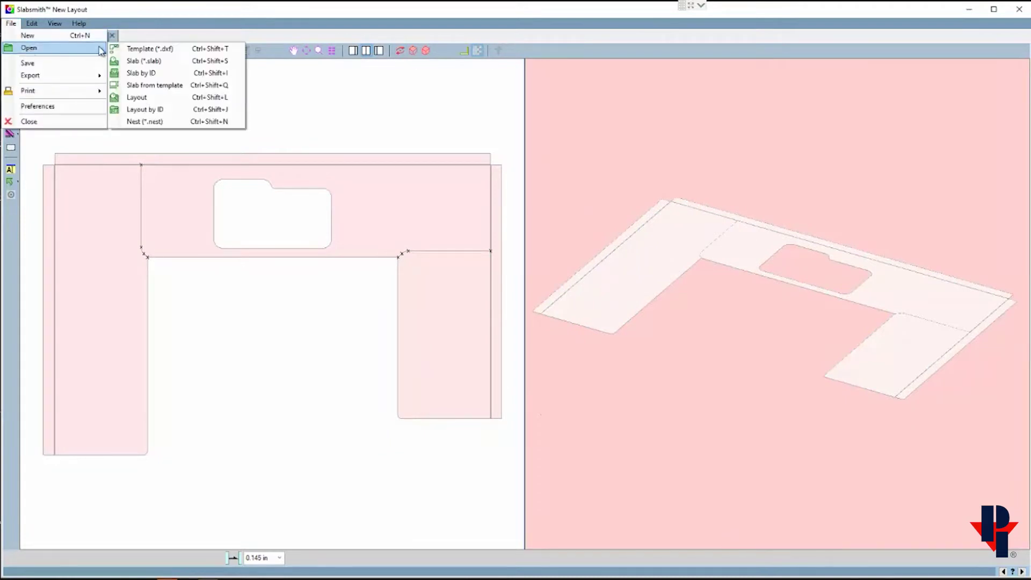
{"action": "left_click", "coordinate": [141, 73]}
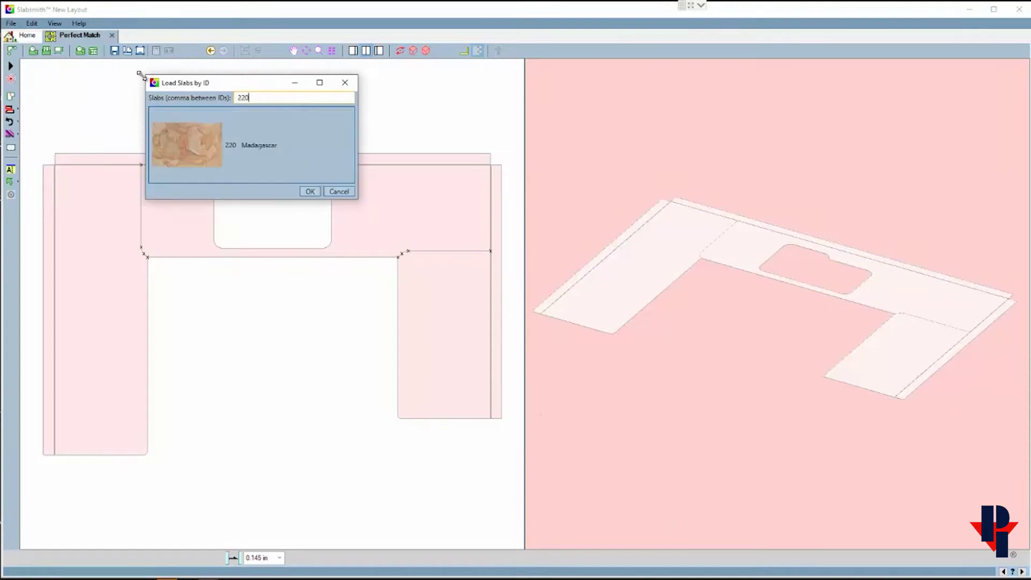
{"action": "left_click", "coordinate": [311, 192]}
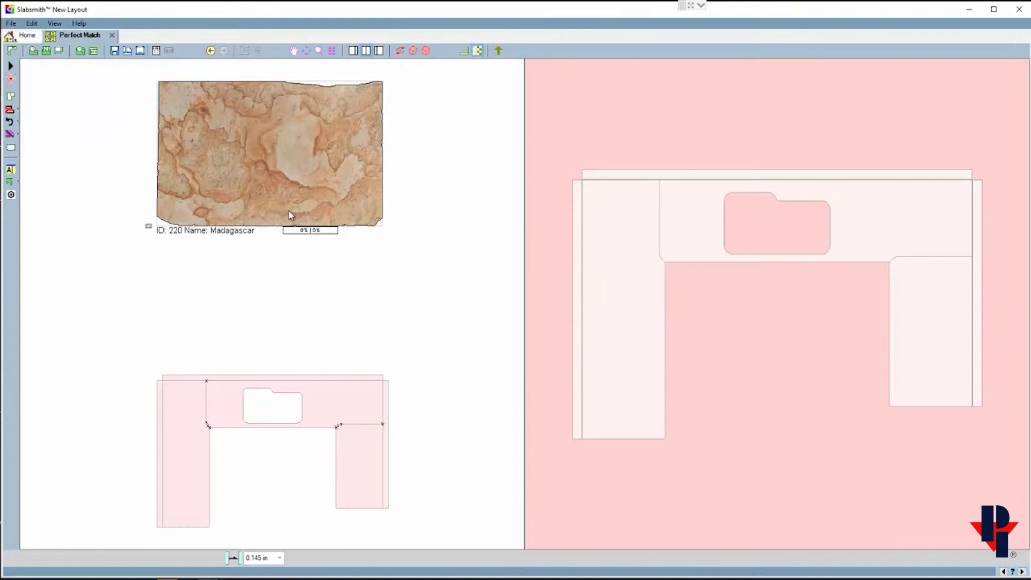
Try to move the sink countertop piece on its own out of the kitchen template towards the slab.
{"action": "scroll", "coordinate": [291, 215], "scroll_direction": "down", "scroll_amount": 1}
{"action": "scroll", "coordinate": [292, 215], "scroll_direction": "down", "scroll_amount": 1}
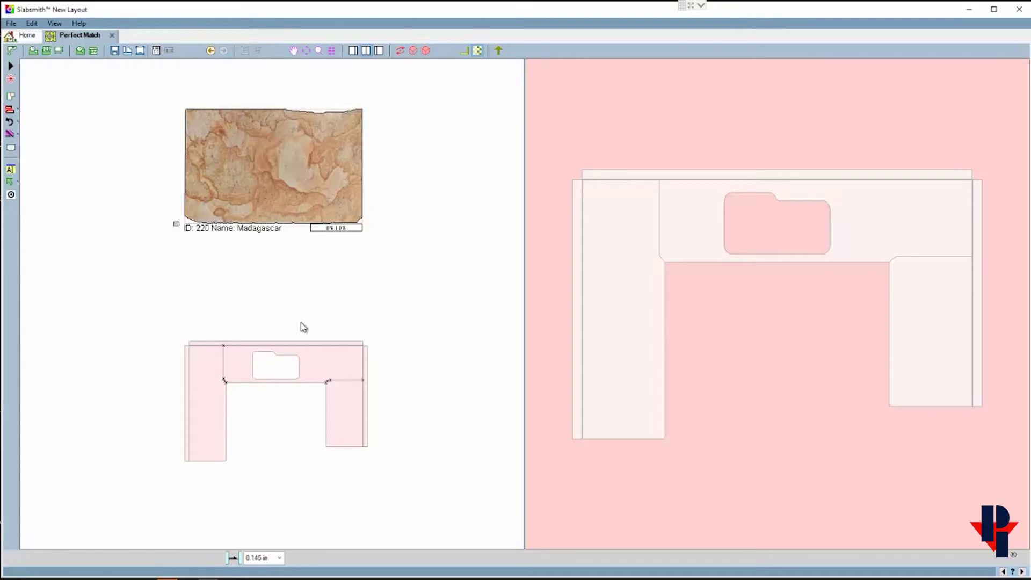
{"action": "left_click", "coordinate": [308, 360]}
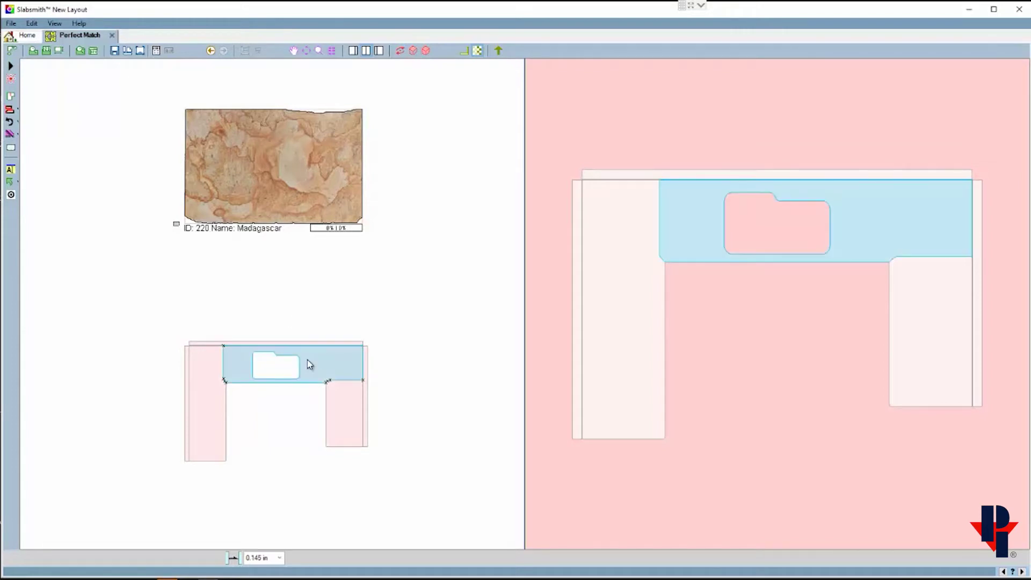
{"action": "left_click_drag", "start_coordinate": [307, 360], "coordinate": [298, 267]}
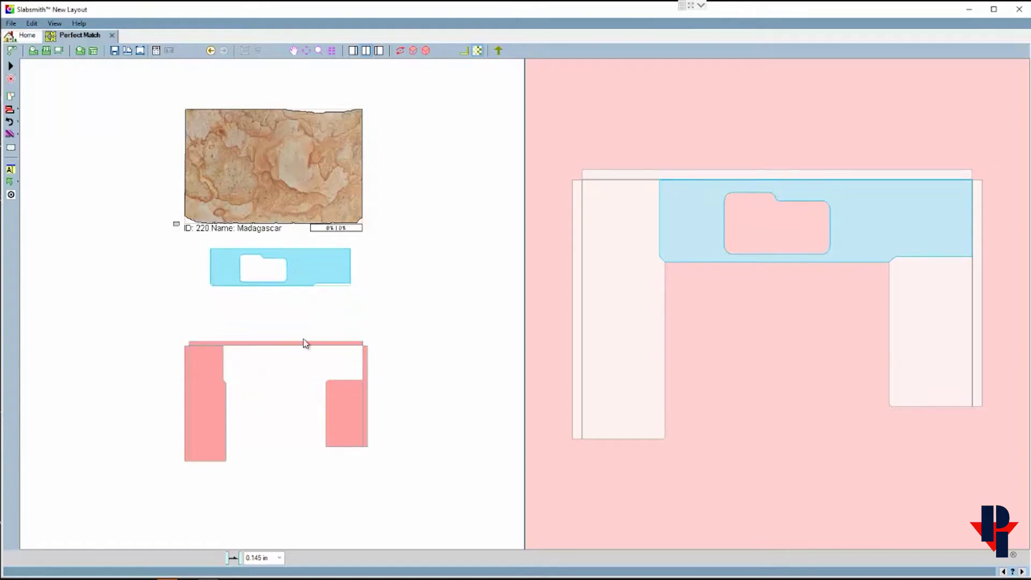
{"action": "left_click", "coordinate": [340, 417]}
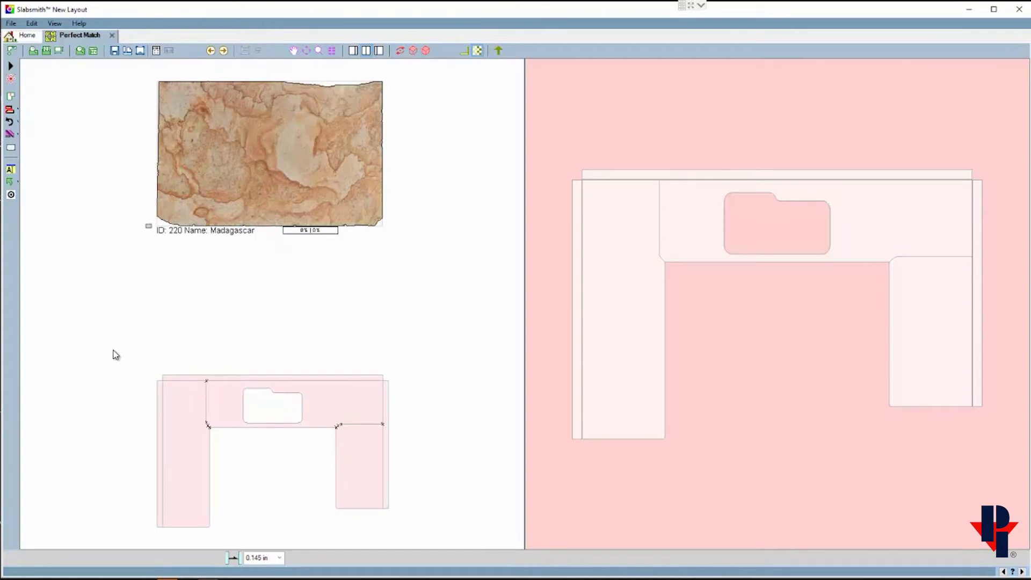
Move all kitchen template pieces together to just below the slab, and place only the sink countertop piece on the slab's upper half.
{"action": "left_click_drag", "start_coordinate": [114, 350], "coordinate": [423, 536]}
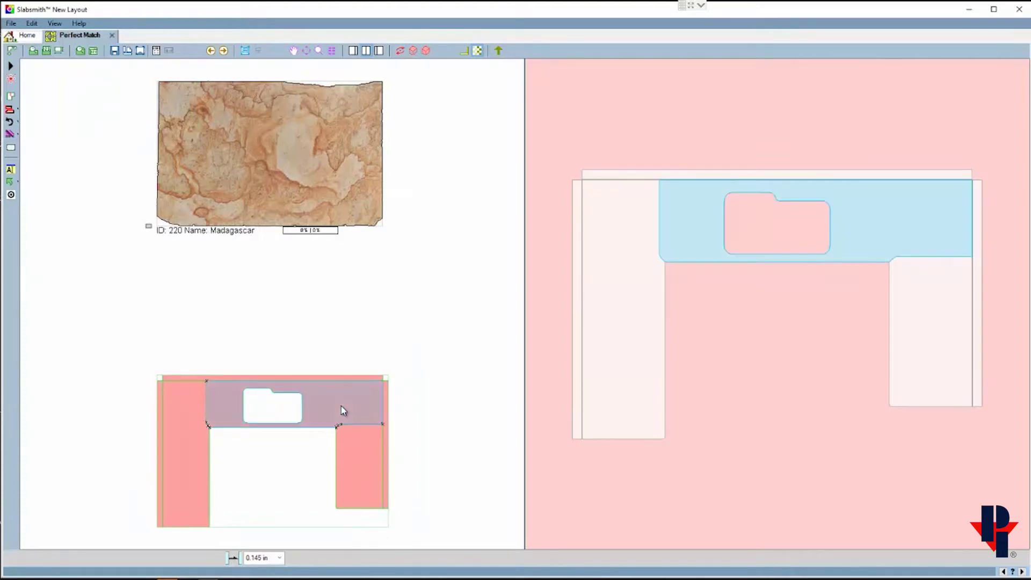
{"action": "left_click_drag", "start_coordinate": [341, 406], "coordinate": [333, 271]}
{"action": "key", "text": "Escape"}
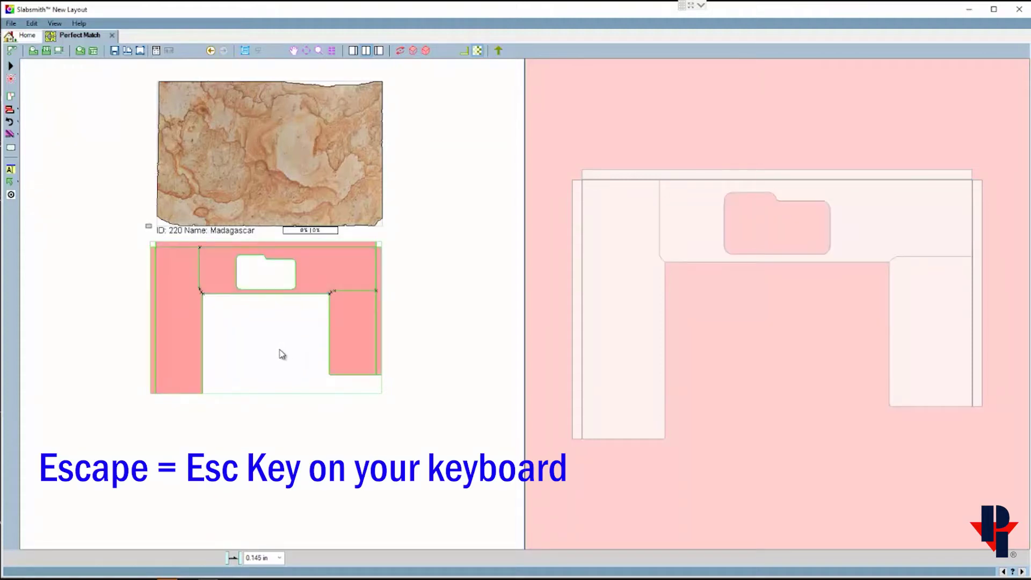
{"action": "key", "text": "Escape"}
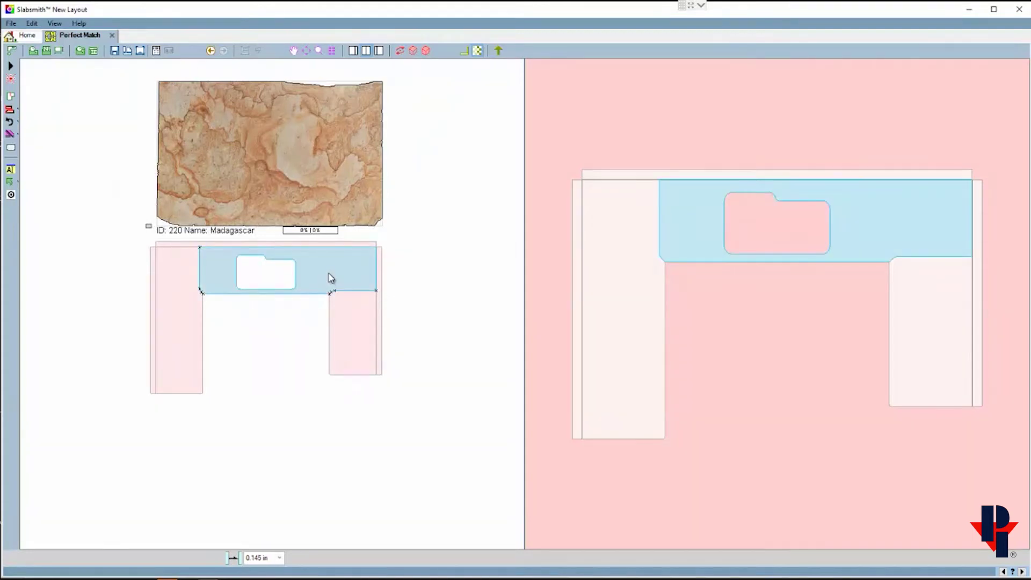
{"action": "left_click_drag", "start_coordinate": [331, 278], "coordinate": [323, 129]}
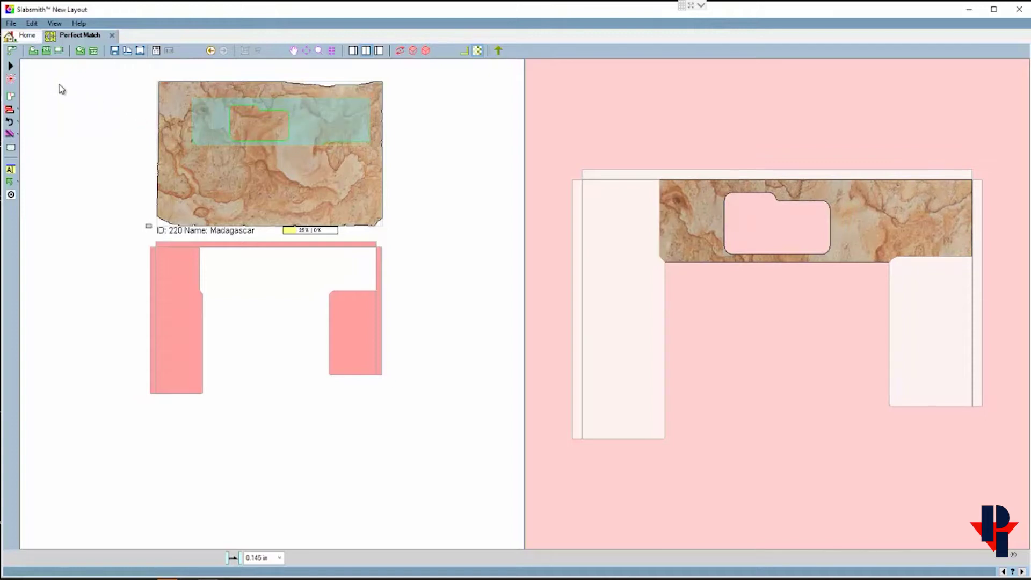
Set the slab margin to 0.5 in.
{"action": "left_click", "coordinate": [11, 69]}
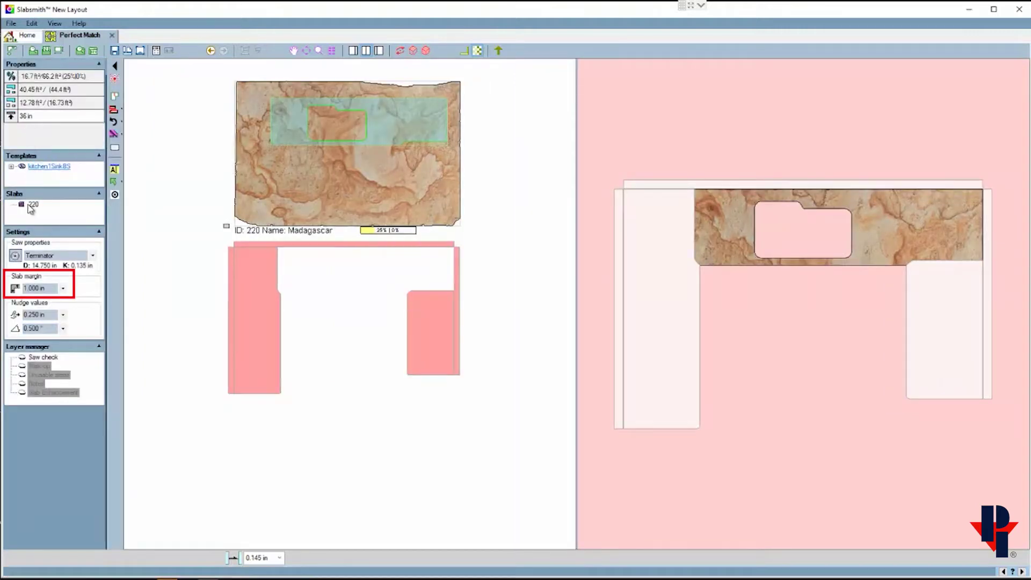
{"action": "double_click", "coordinate": [49, 289]}
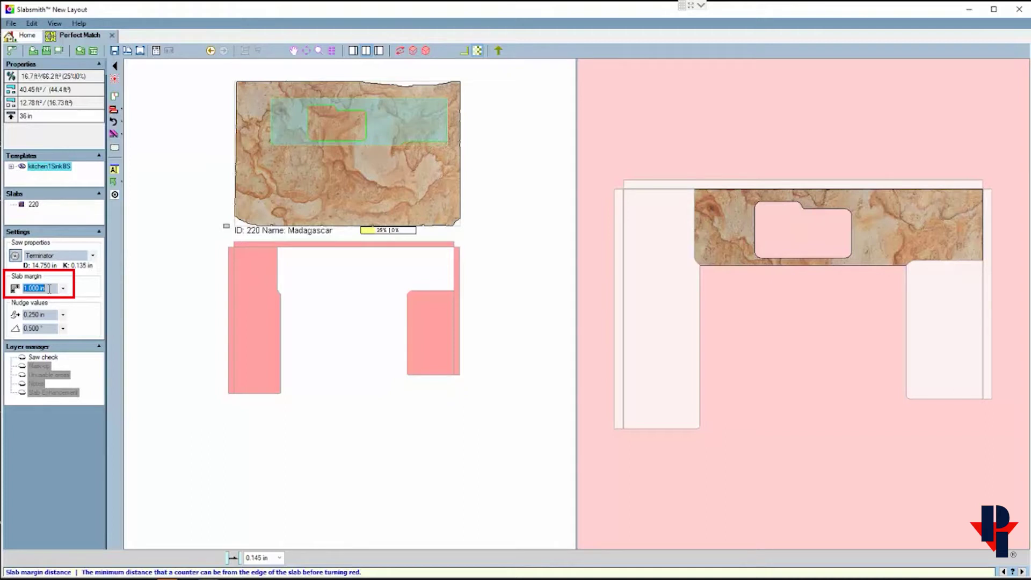
{"action": "key", "text": "BackSpace"}
{"action": "type", "text": ".5"}
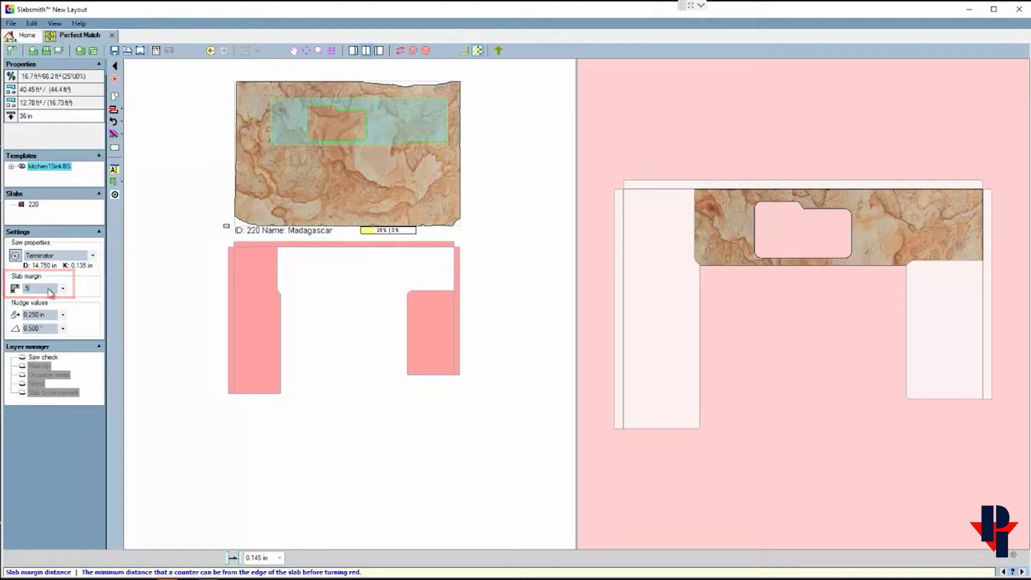
{"action": "key", "text": "Tab"}
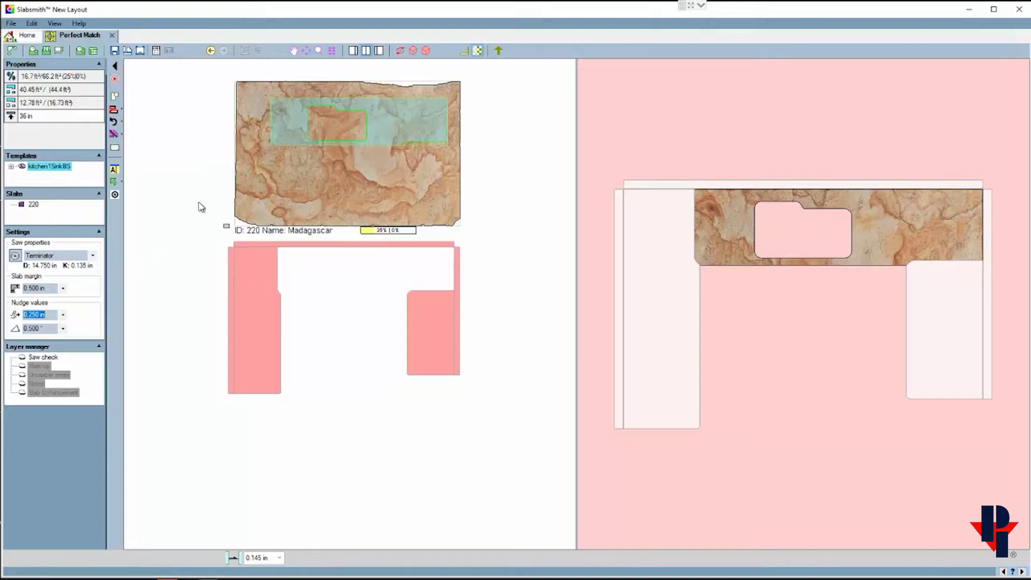
Bump the sink countertop piece into the slab's upper-right corner and check its gap to the slab's right edge.
{"action": "left_click", "coordinate": [396, 132]}
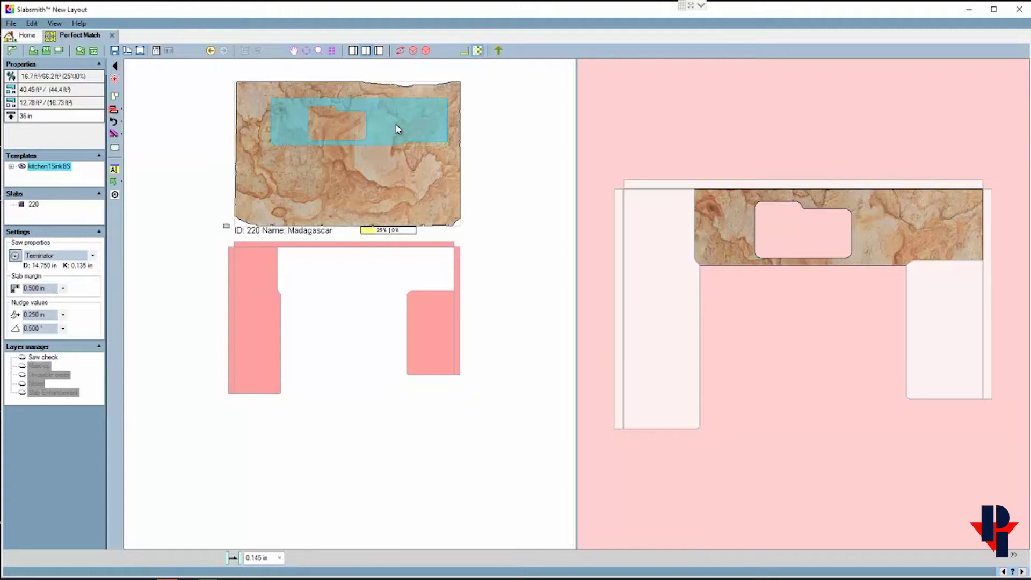
{"action": "left_click_drag", "start_coordinate": [396, 128], "coordinate": [395, 131]}
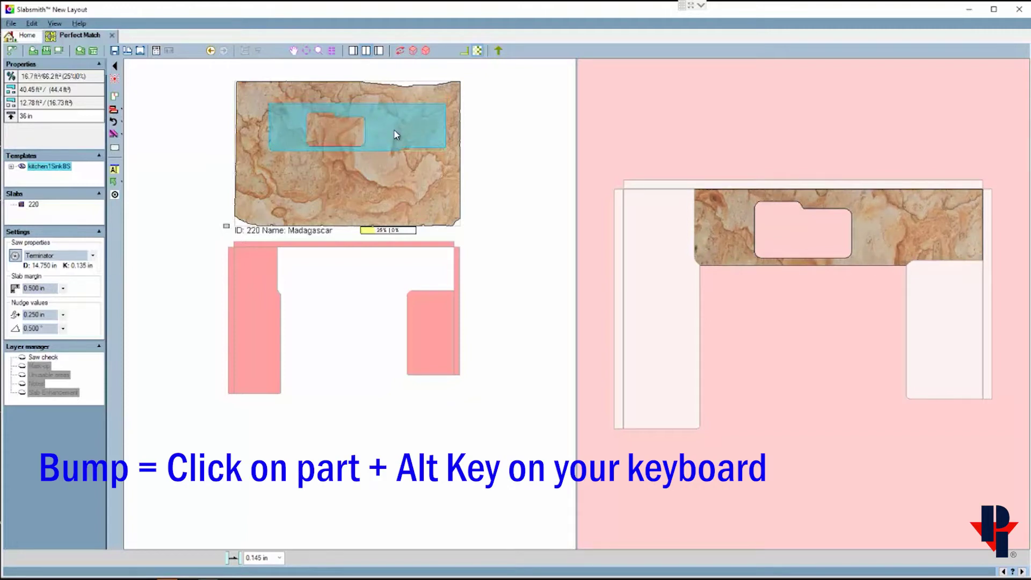
{"action": "left_click_drag", "start_coordinate": [396, 134], "coordinate": [414, 100]}
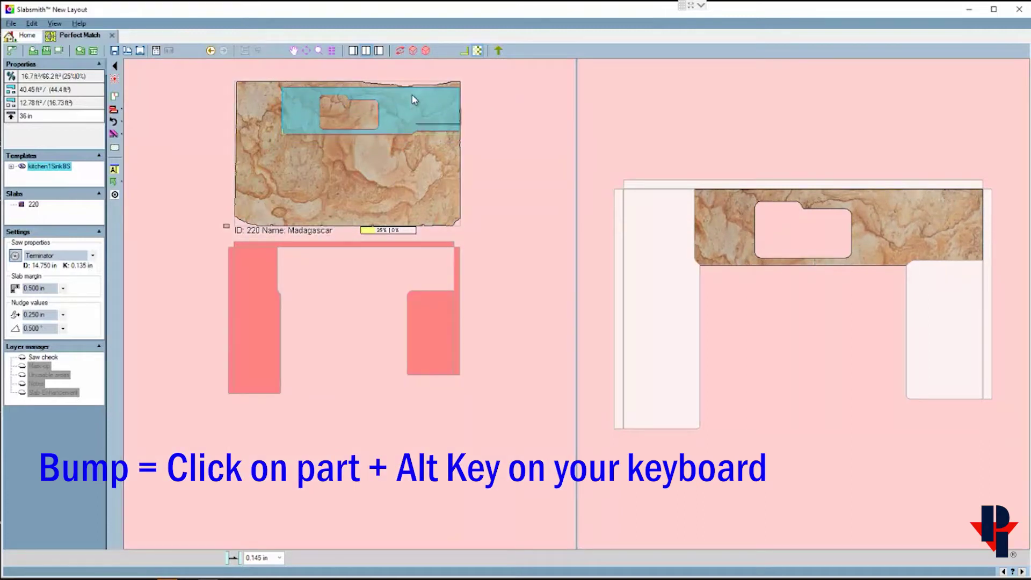
{"action": "key", "text": "alt"}
{"action": "left_click_drag", "start_coordinate": [415, 100], "coordinate": [488, 99]}
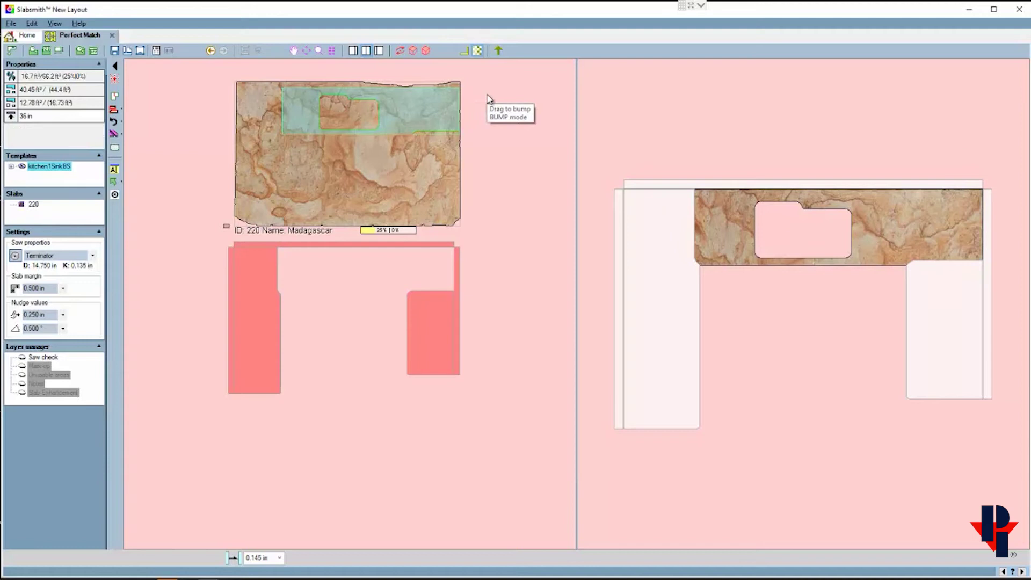
{"action": "left_click", "coordinate": [463, 104]}
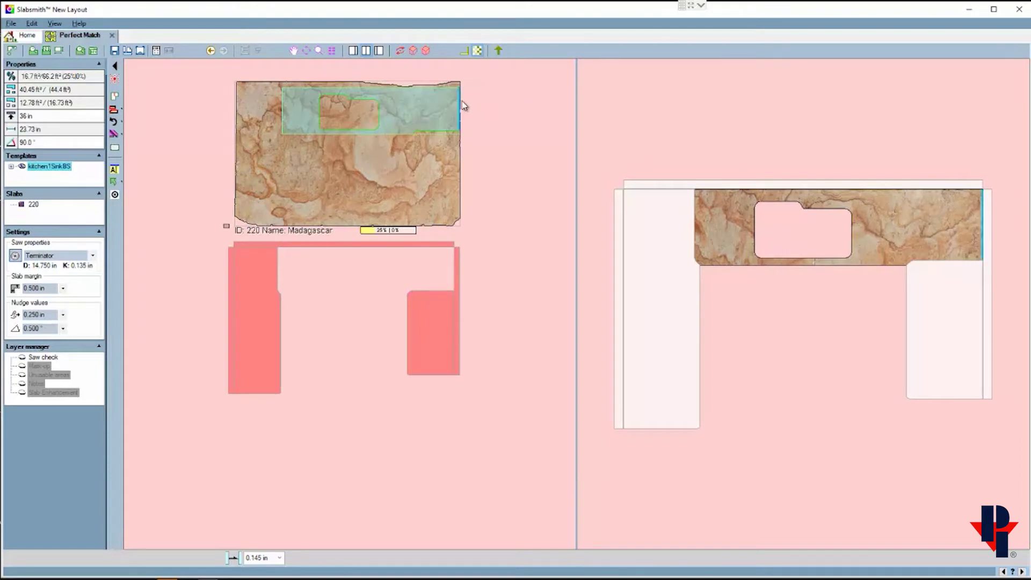
{"action": "scroll", "coordinate": [463, 105], "scroll_direction": "up", "scroll_amount": 3}
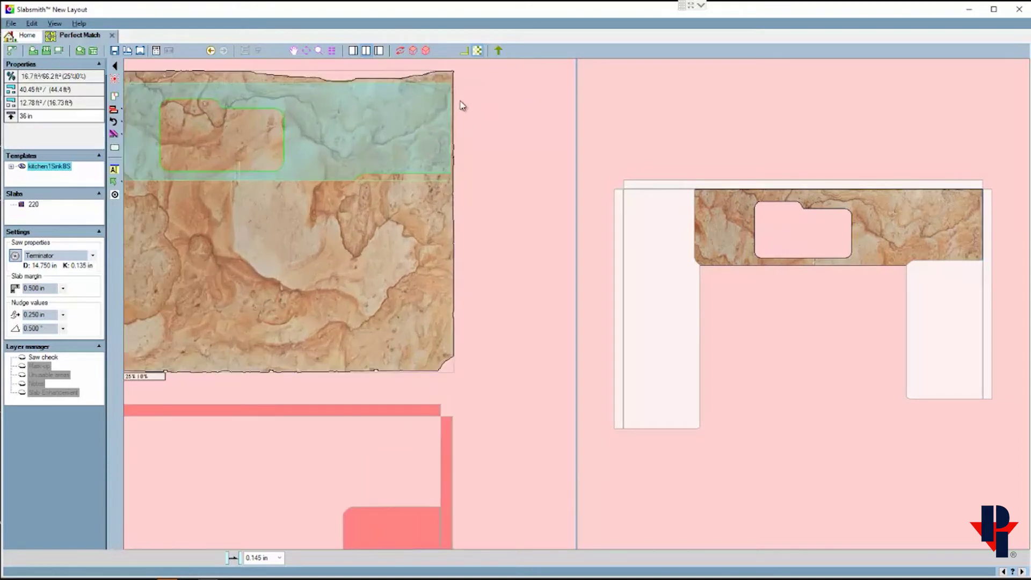
{"action": "scroll", "coordinate": [464, 105], "scroll_direction": "up", "scroll_amount": 3}
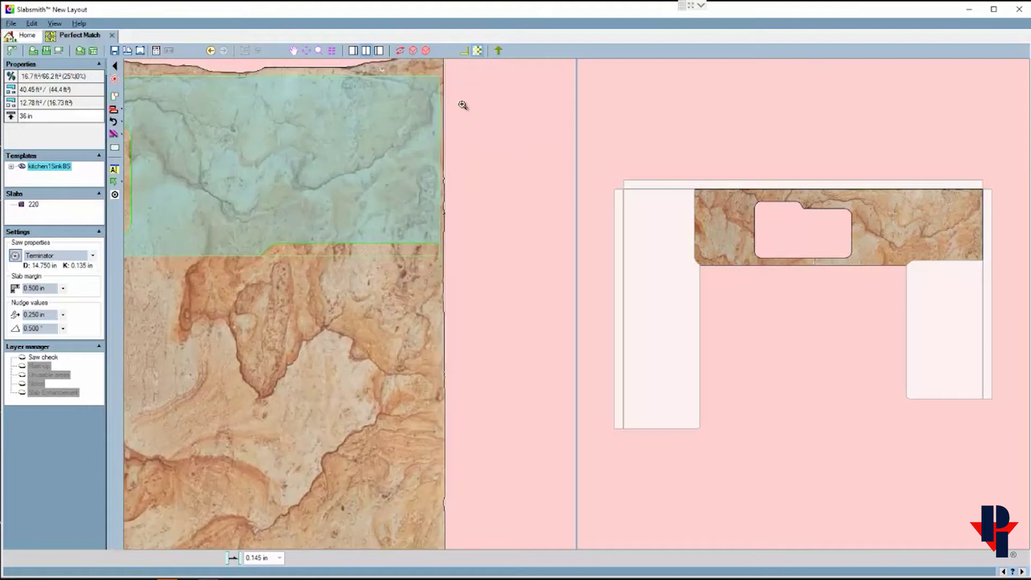
{"action": "left_click", "coordinate": [436, 112]}
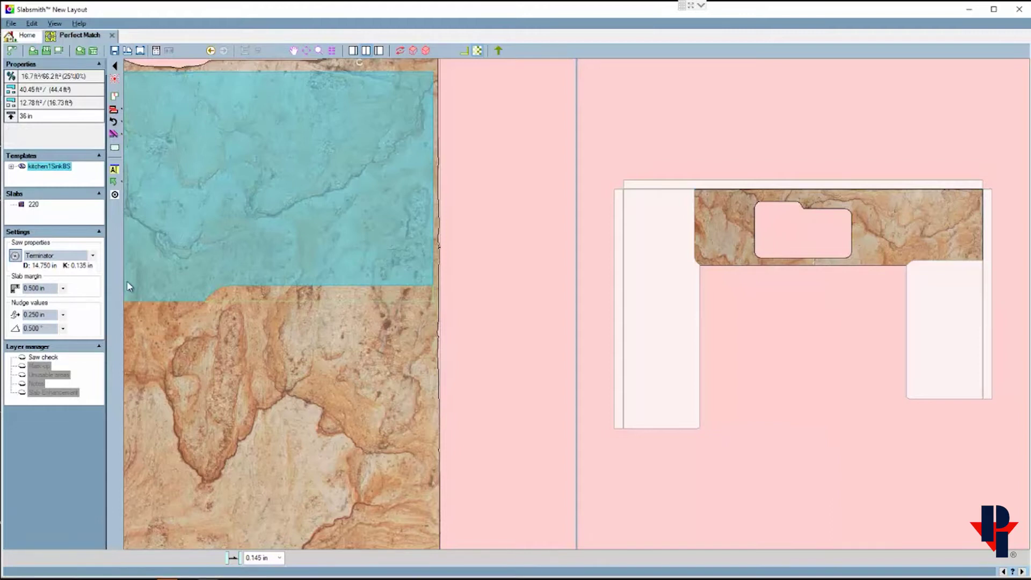
{"action": "scroll", "coordinate": [494, 202], "scroll_direction": "down", "scroll_amount": 3}
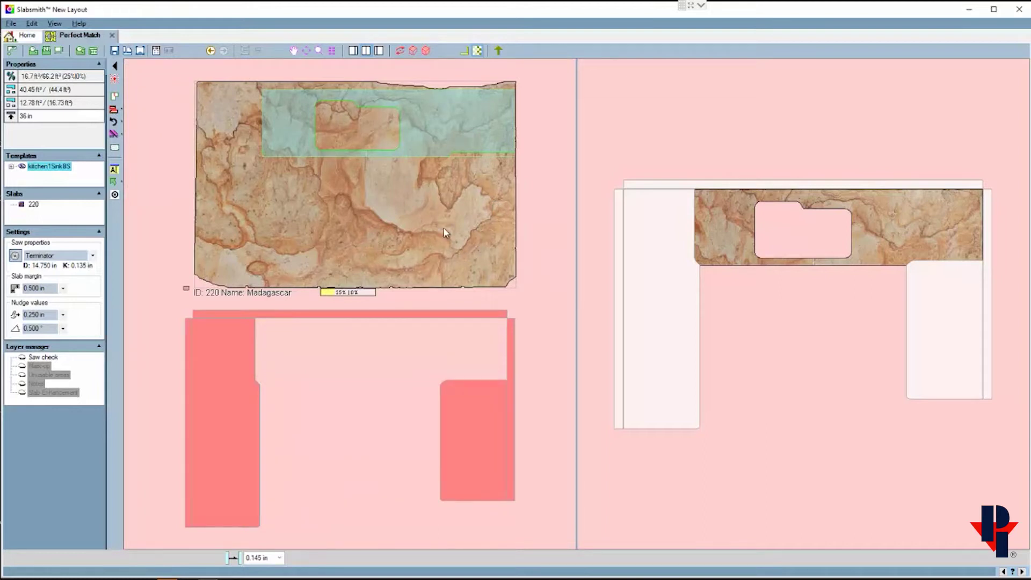
Move the short right-hand countertop piece onto the slab and bump it against the sink piece's lower edge and the slab's right edge.
{"action": "left_click", "coordinate": [473, 155]}
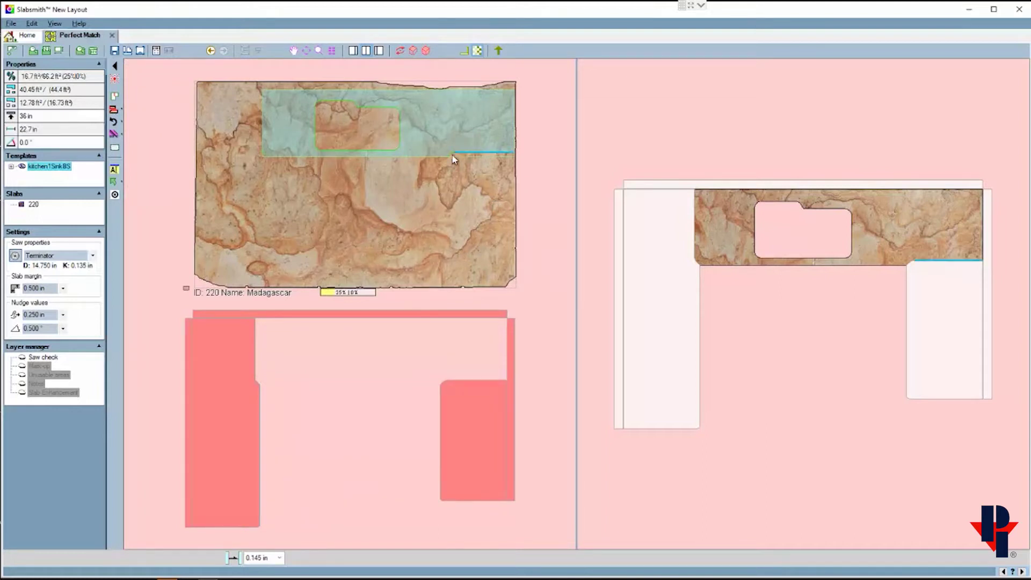
{"action": "left_click", "coordinate": [507, 161]}
{"action": "left_click", "coordinate": [470, 439]}
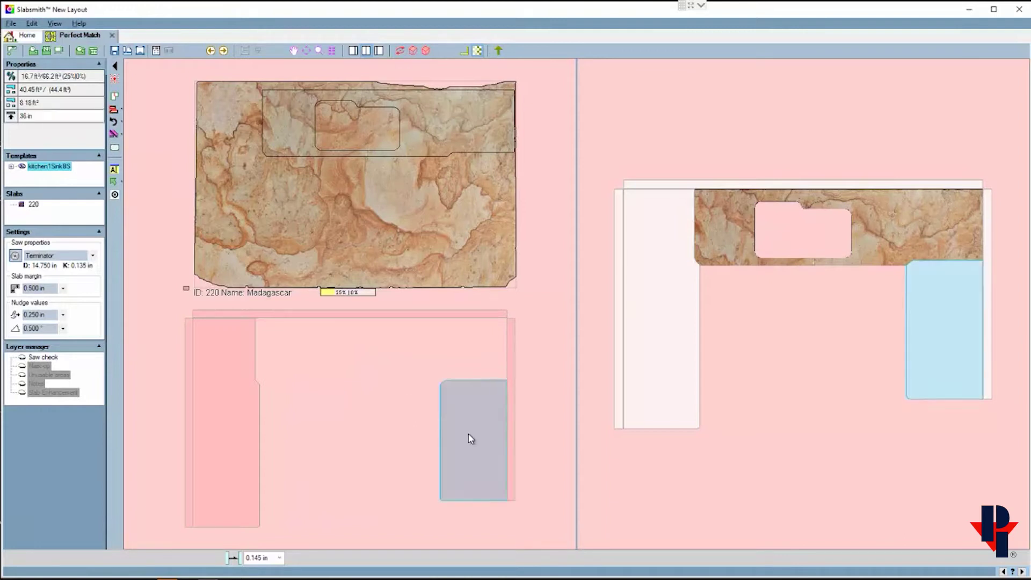
{"action": "left_click_drag", "start_coordinate": [463, 429], "coordinate": [426, 218]}
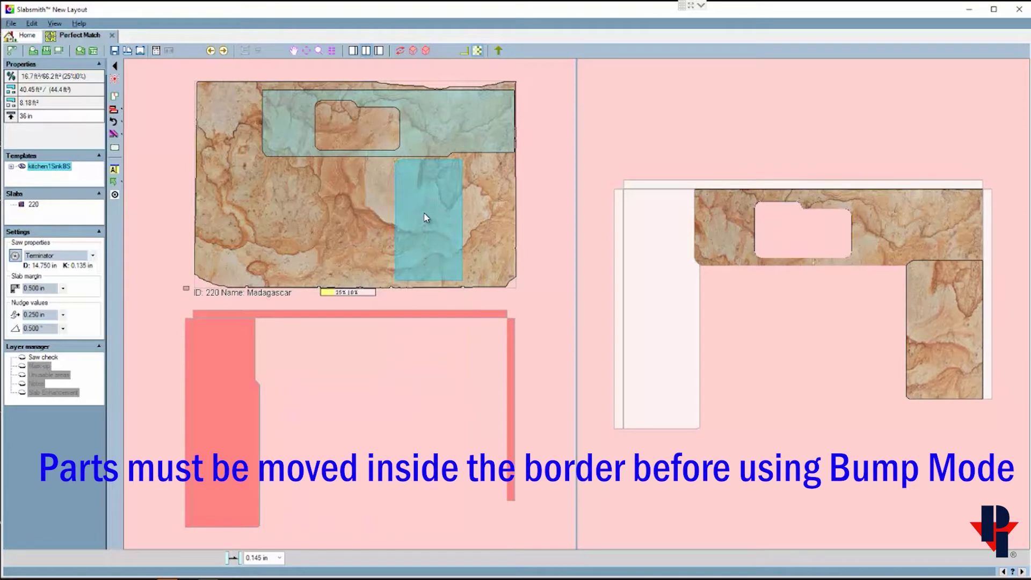
{"action": "left_click_drag", "start_coordinate": [426, 217], "coordinate": [497, 195]}
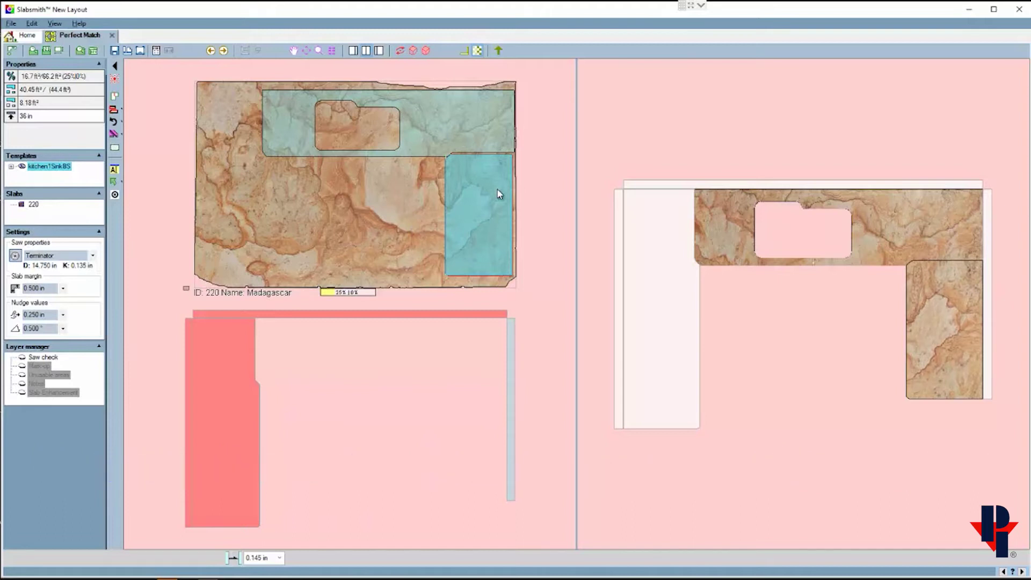
{"action": "left_click", "coordinate": [499, 194]}
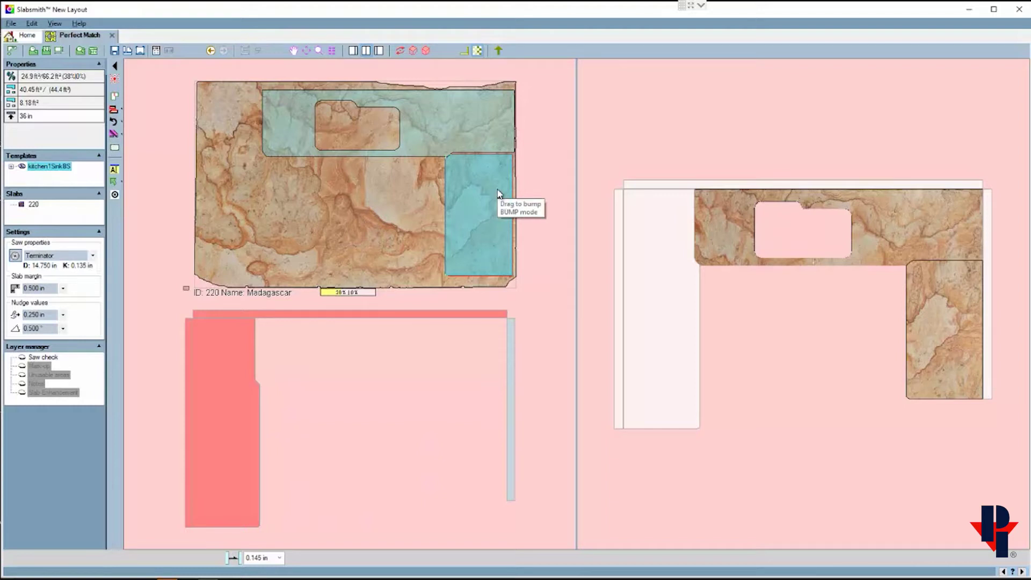
{"action": "left_click", "coordinate": [456, 158]}
{"action": "scroll", "coordinate": [456, 158], "scroll_direction": "up", "scroll_amount": 5}
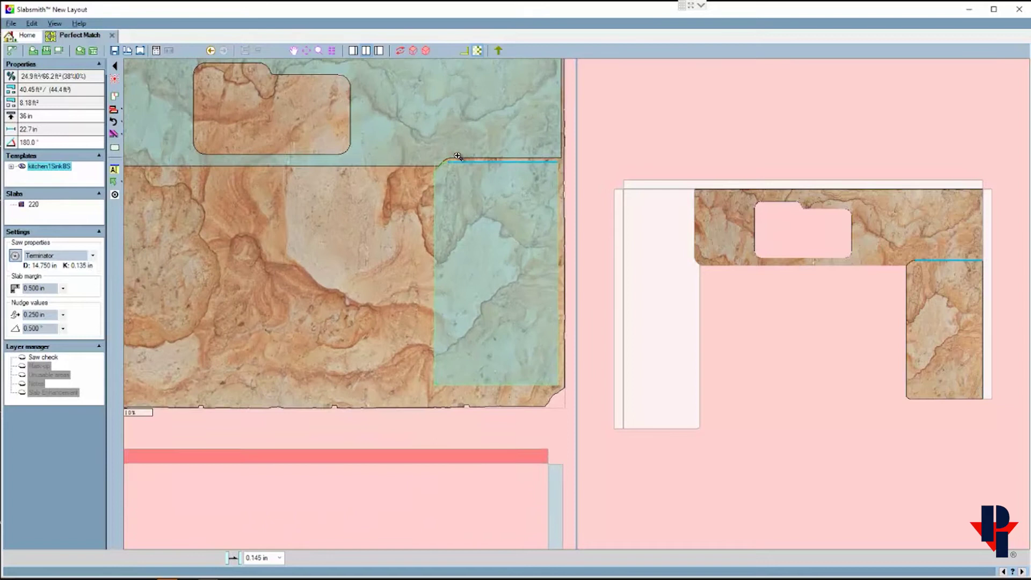
Examine the gap between the sink piece and the short right-hand piece at their rounded inside corner on the slab.
{"action": "left_click", "coordinate": [451, 161]}
{"action": "scroll", "coordinate": [451, 167], "scroll_direction": "up", "scroll_amount": 3}
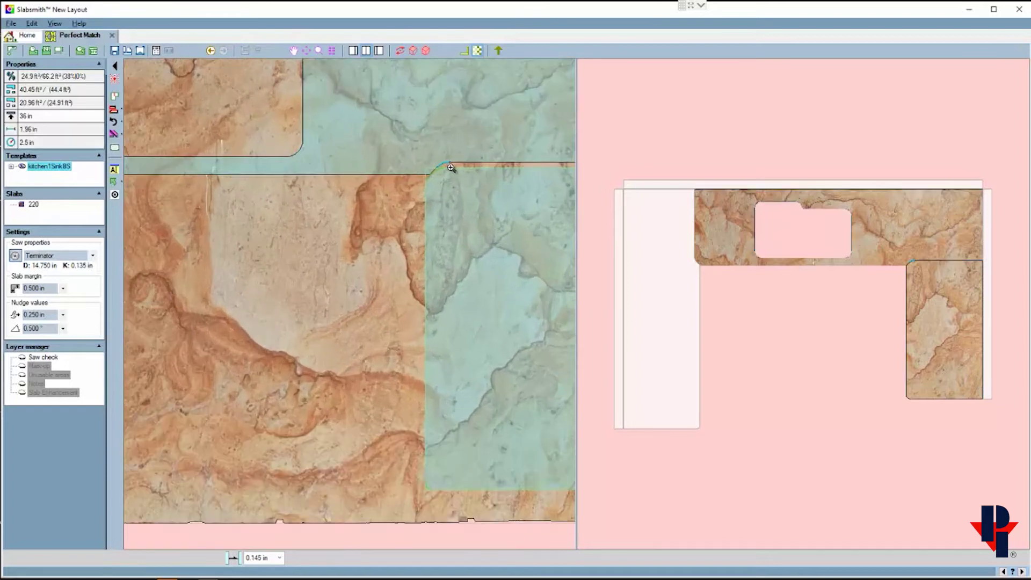
{"action": "scroll", "coordinate": [450, 169], "scroll_direction": "up", "scroll_amount": 1}
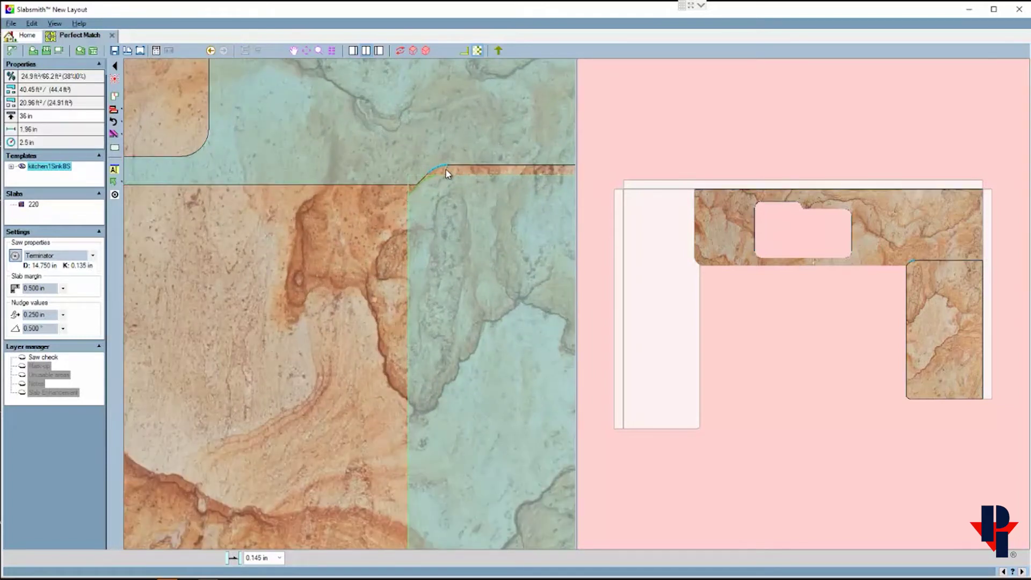
{"action": "scroll", "coordinate": [440, 186], "scroll_direction": "up", "scroll_amount": 5}
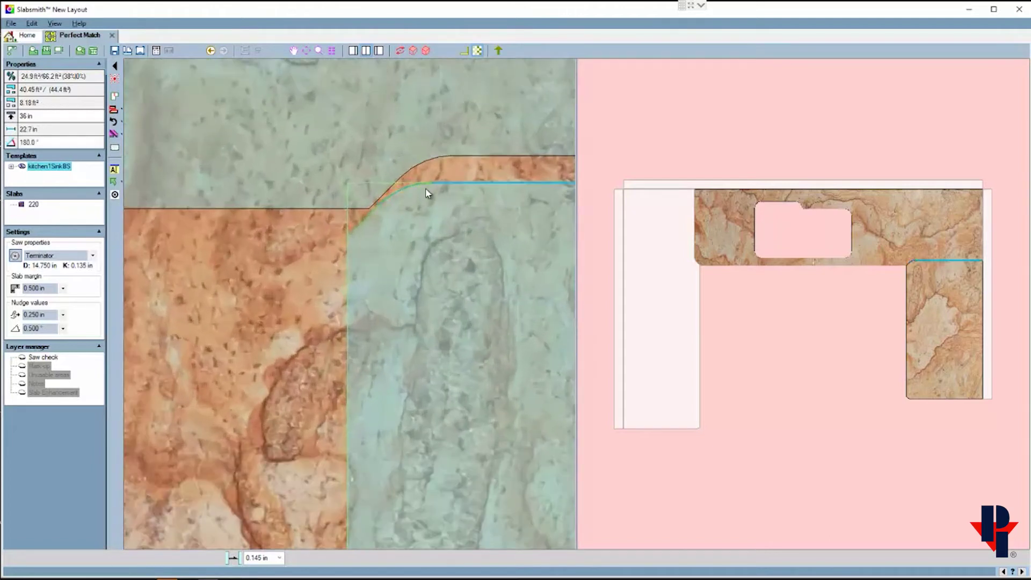
{"action": "left_click", "coordinate": [381, 212]}
{"action": "left_click", "coordinate": [377, 209]}
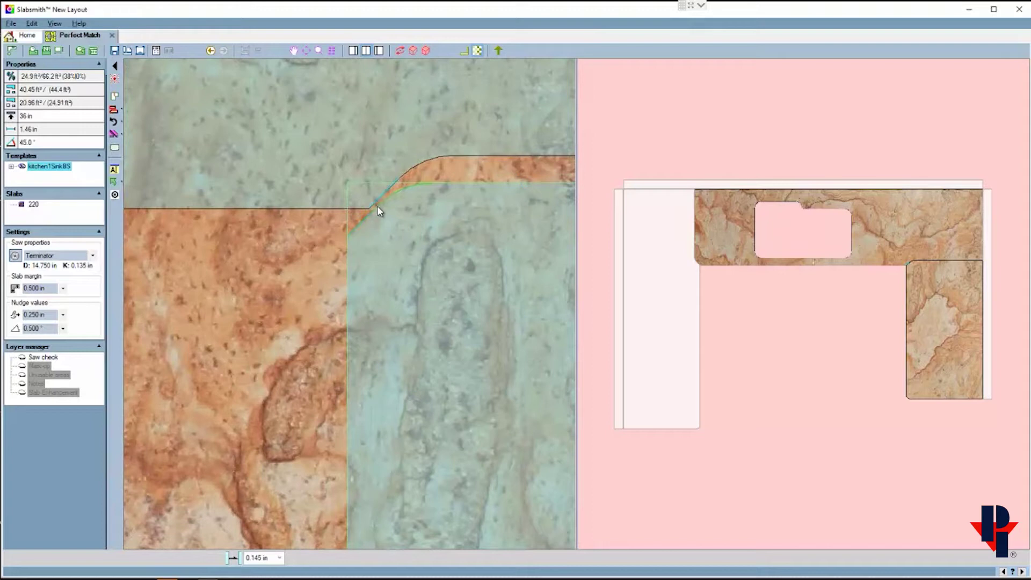
{"action": "left_click", "coordinate": [379, 208]}
{"action": "left_click", "coordinate": [375, 220]}
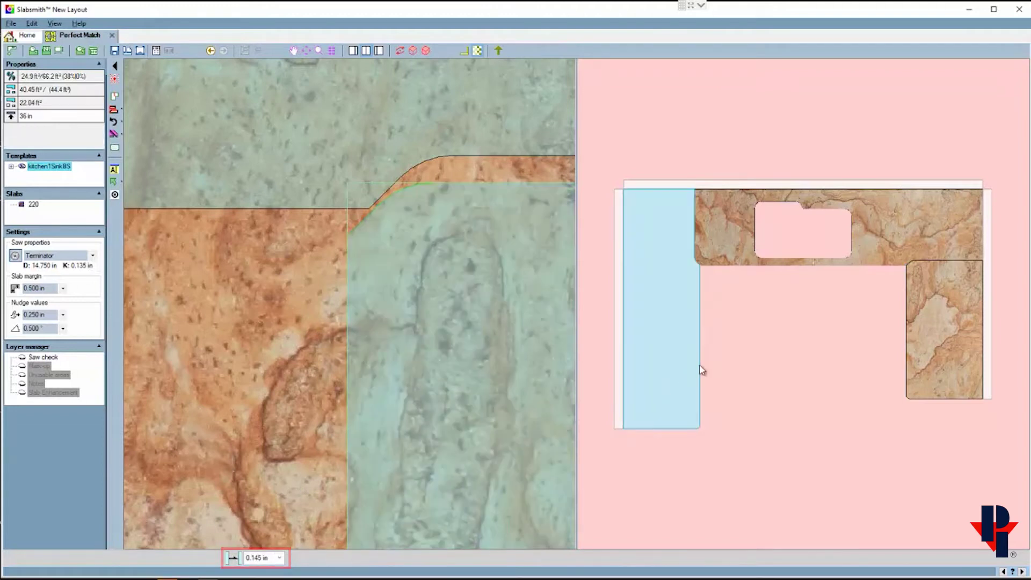
Examine the seam between the sink piece and the short right-hand piece in the assembled kitchen preview.
{"action": "left_click", "coordinate": [955, 263]}
{"action": "scroll", "coordinate": [956, 266], "scroll_direction": "up", "scroll_amount": 5}
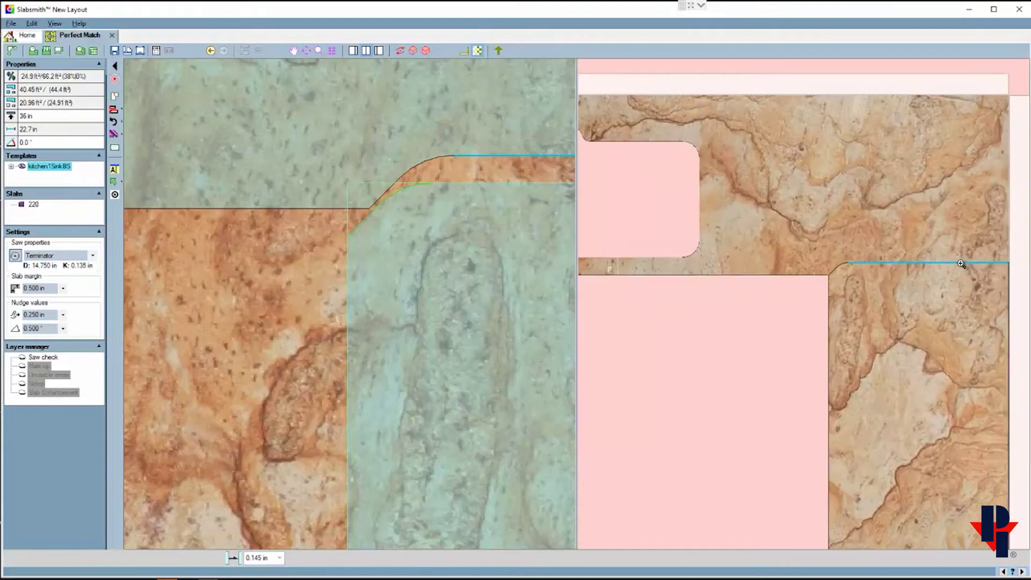
{"action": "left_click", "coordinate": [954, 263]}
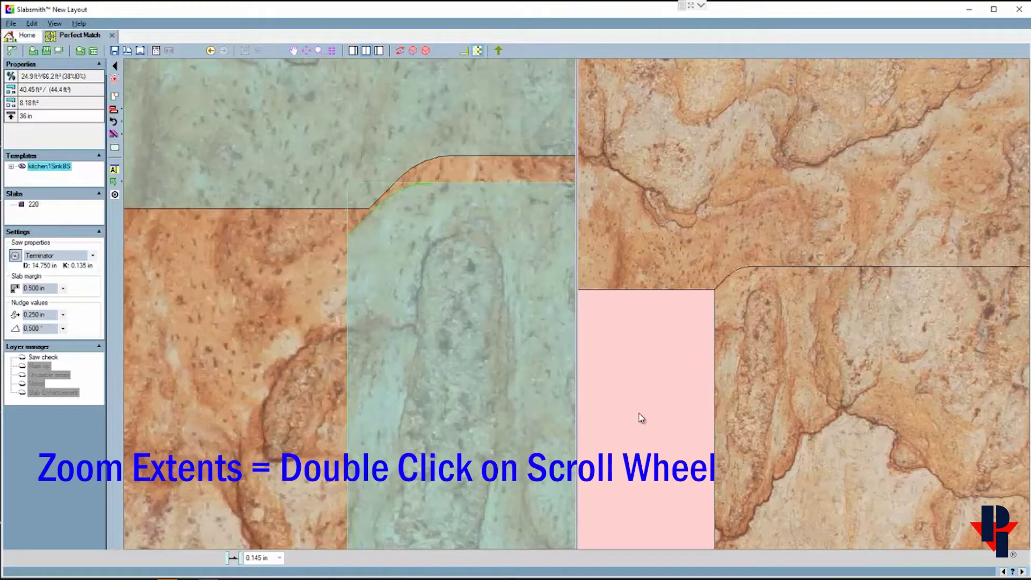
{"action": "scroll", "coordinate": [642, 420], "scroll_direction": "down", "scroll_amount": 3}
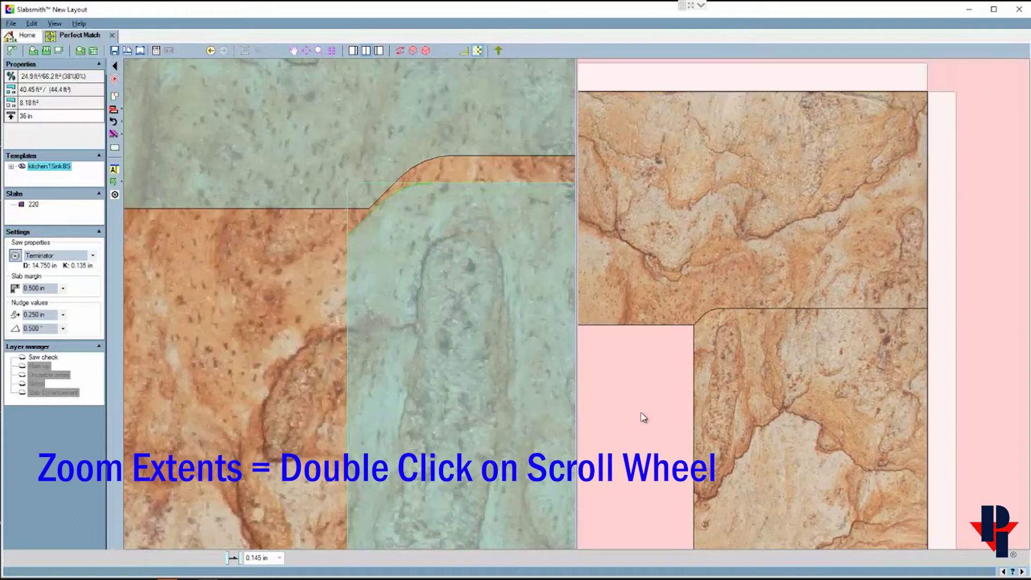
{"action": "middle_click", "coordinate": [643, 418]}
{"action": "middle_click", "coordinate": [643, 417]}
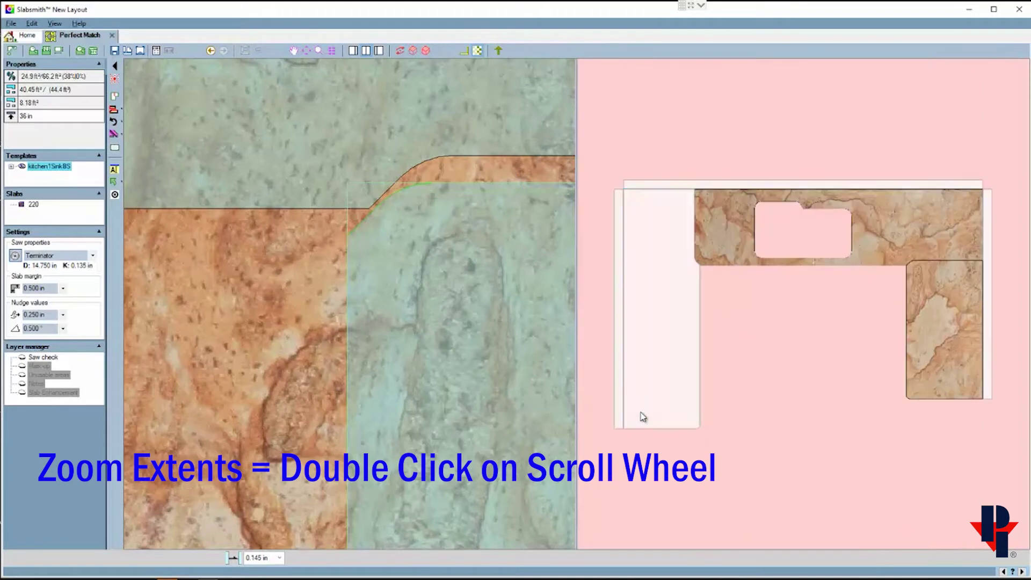
Move the long left-hand countertop piece away from its backsplash strip into the open area below the slab.
{"action": "left_click", "coordinate": [638, 418]}
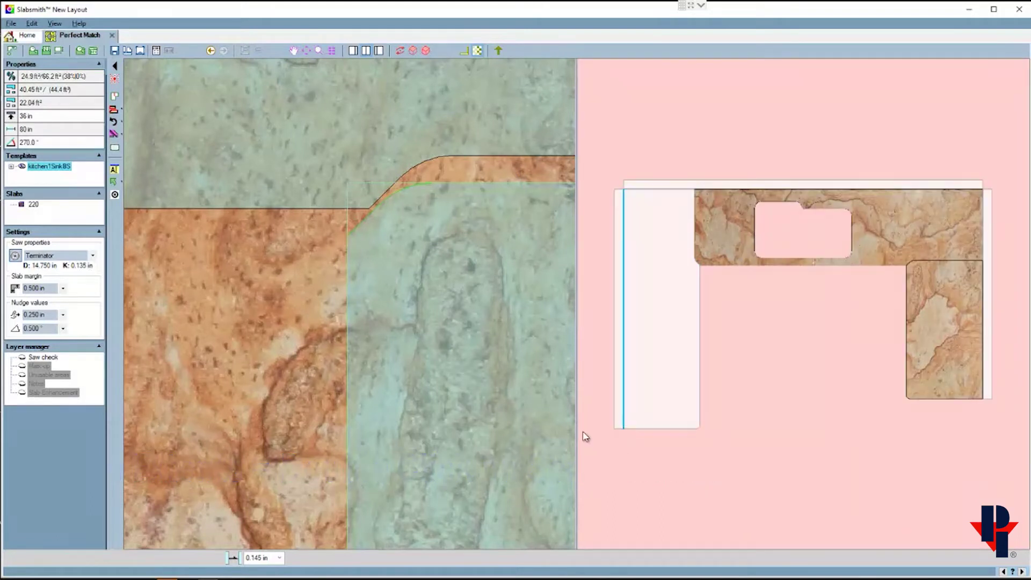
{"action": "left_click", "coordinate": [279, 398]}
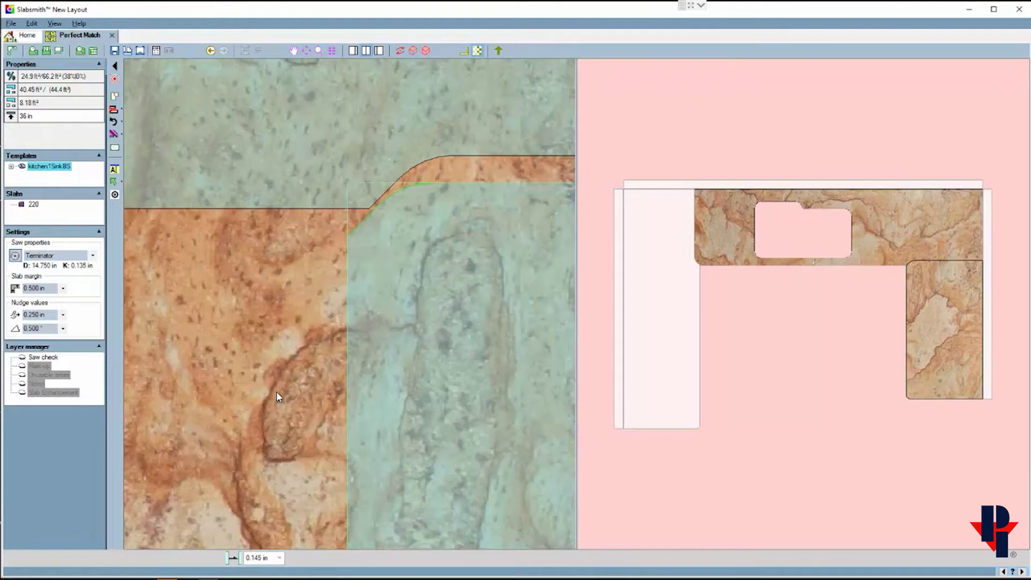
{"action": "middle_click", "coordinate": [278, 397]}
{"action": "middle_click", "coordinate": [277, 397]}
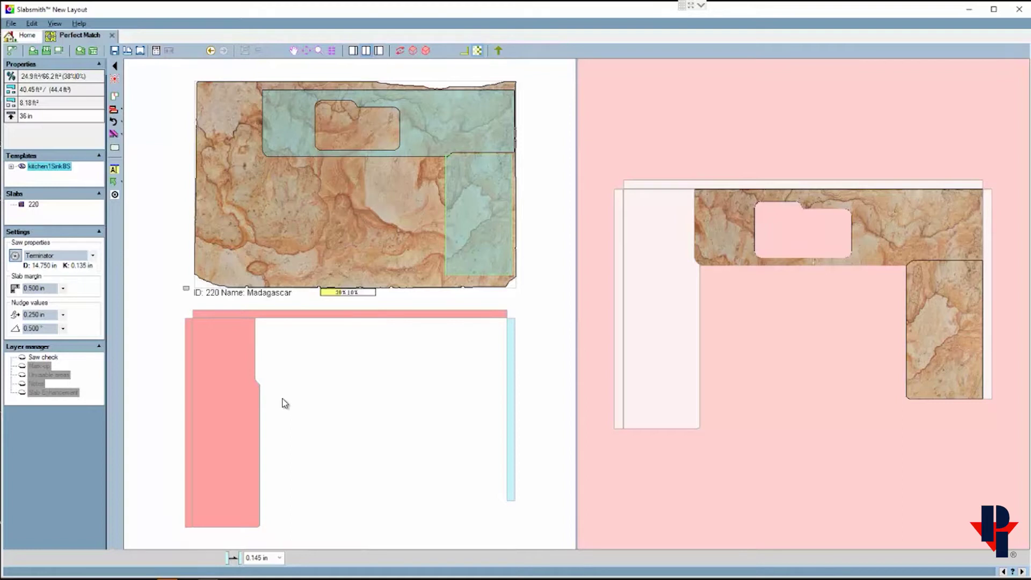
{"action": "left_click", "coordinate": [239, 399]}
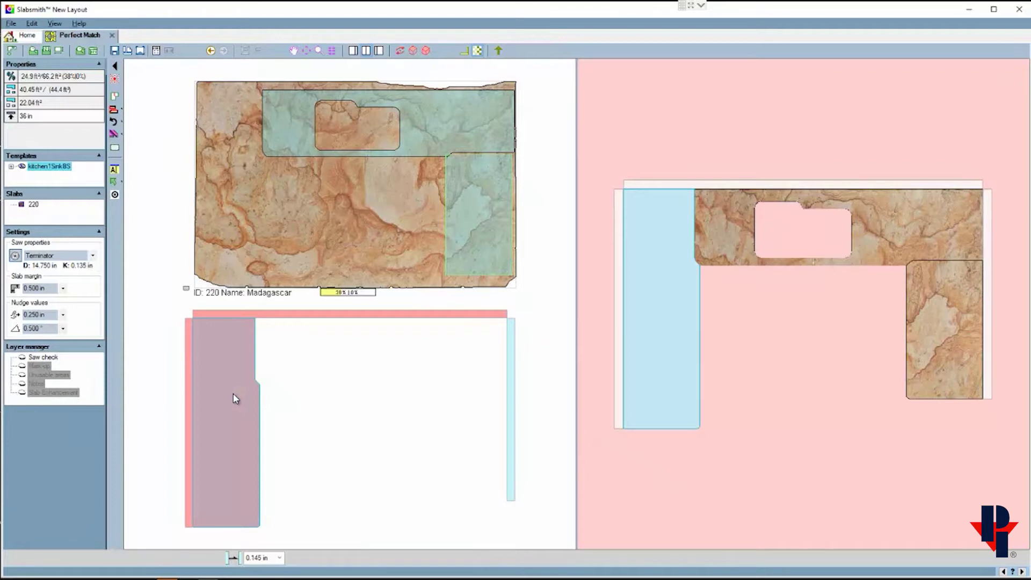
{"action": "left_click_drag", "start_coordinate": [233, 396], "coordinate": [328, 406]}
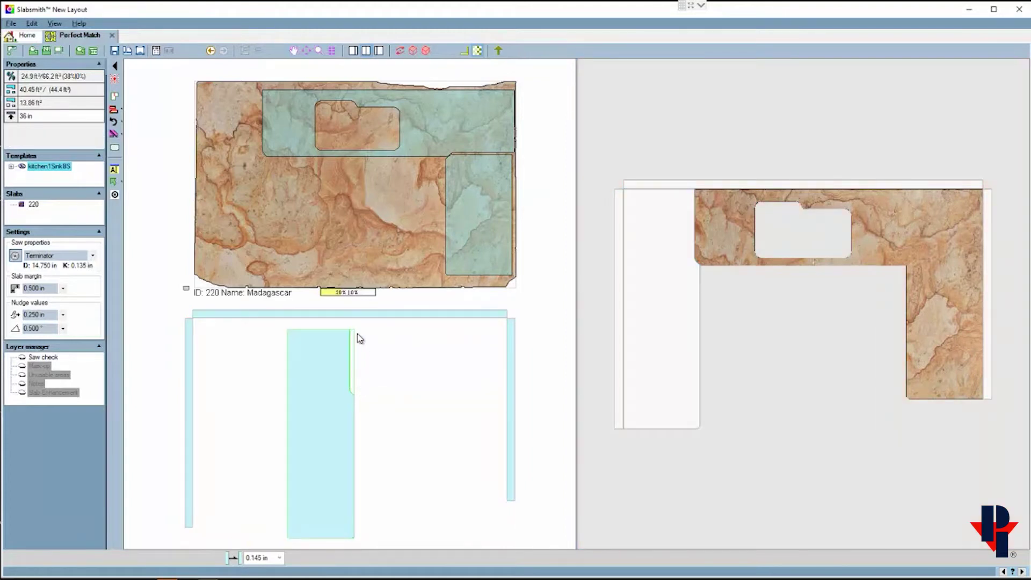
Rotate the long countertop piece 90° counterclockwise so that it lies horizontally below the slab.
{"action": "left_click", "coordinate": [285, 426]}
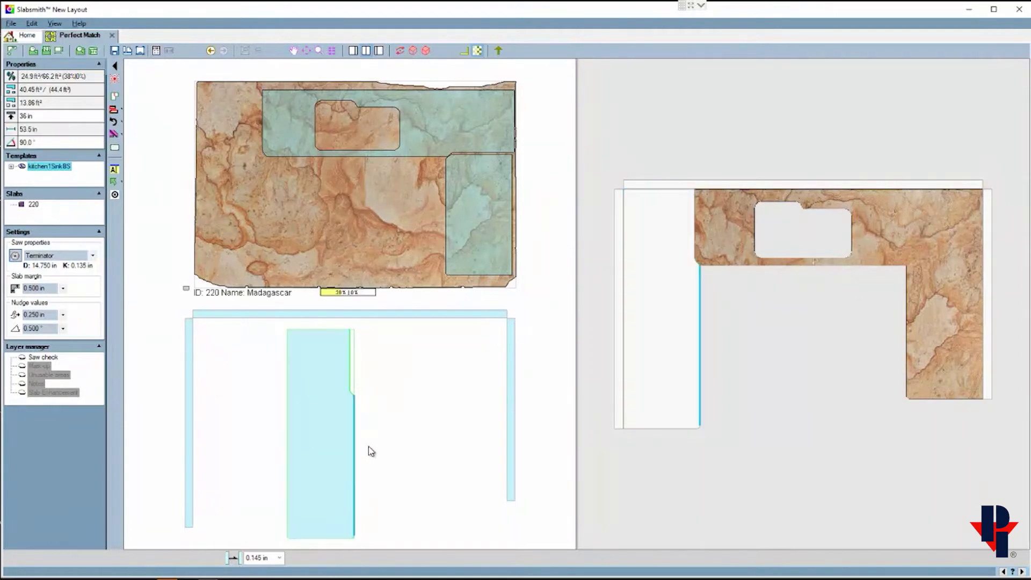
{"action": "left_click", "coordinate": [369, 447]}
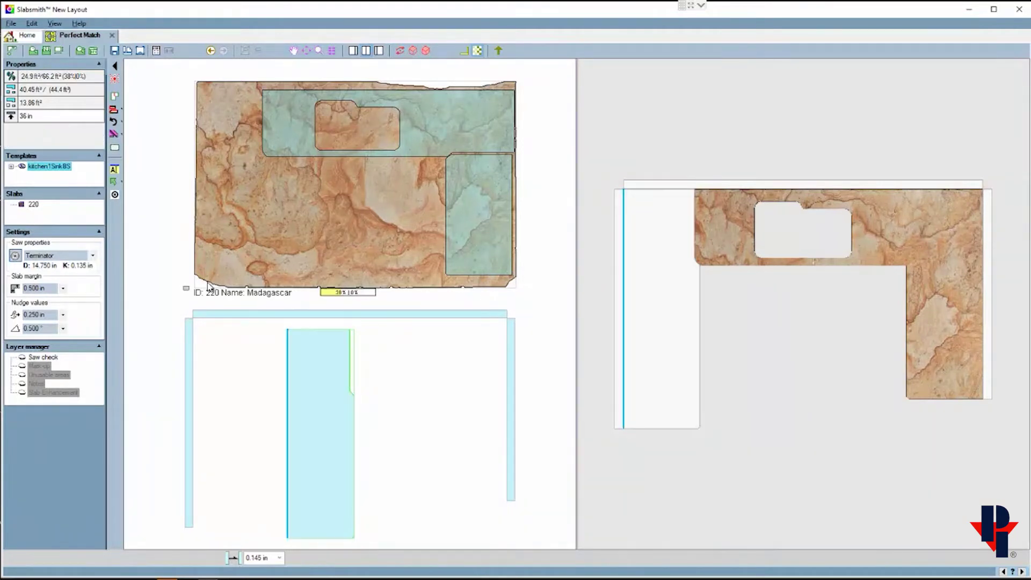
{"action": "left_click", "coordinate": [119, 125]}
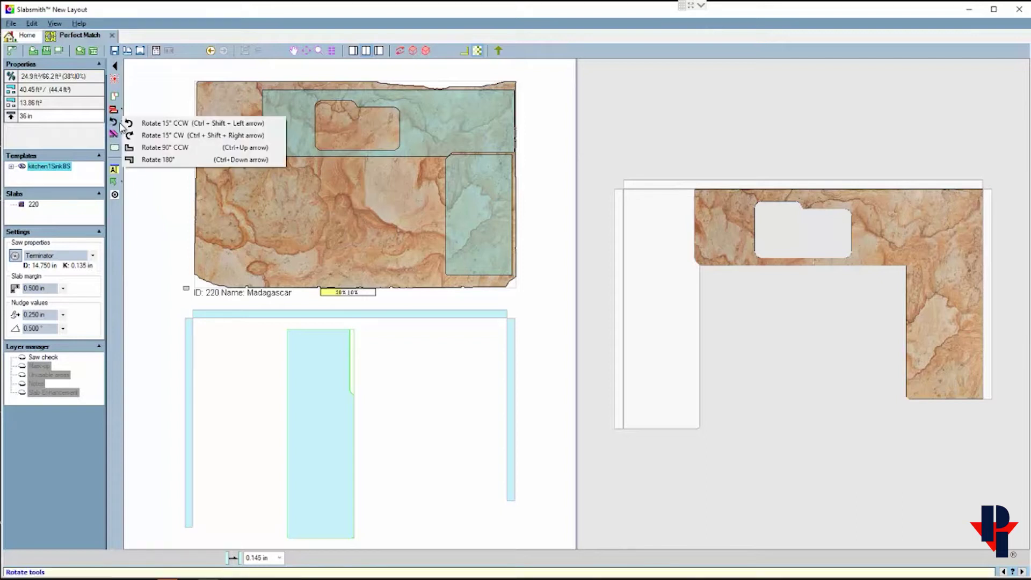
{"action": "left_click", "coordinate": [155, 148]}
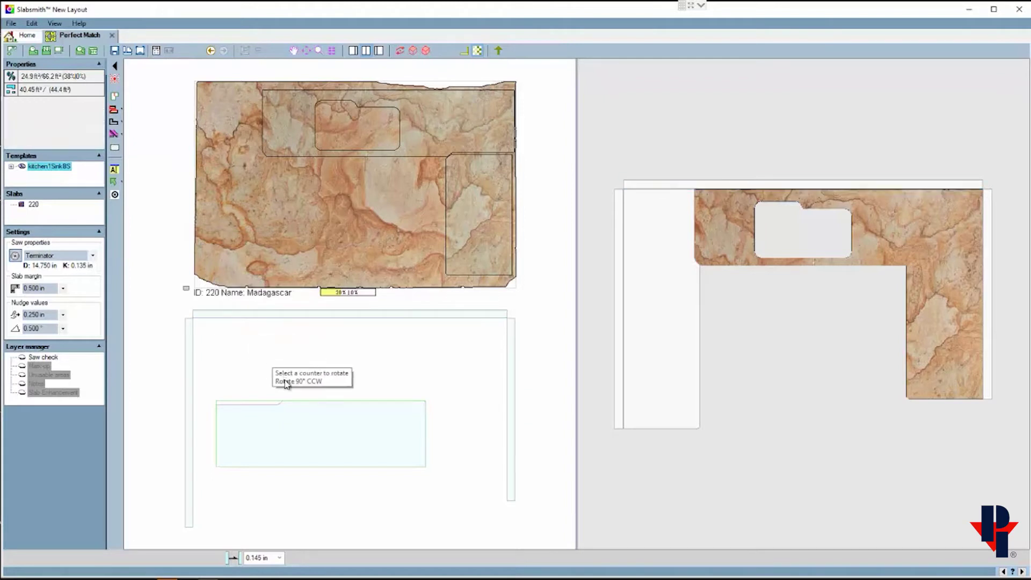
Turn the long countertop piece through a full circle in four 90° counterclockwise rotations.
{"action": "left_click", "coordinate": [306, 428]}
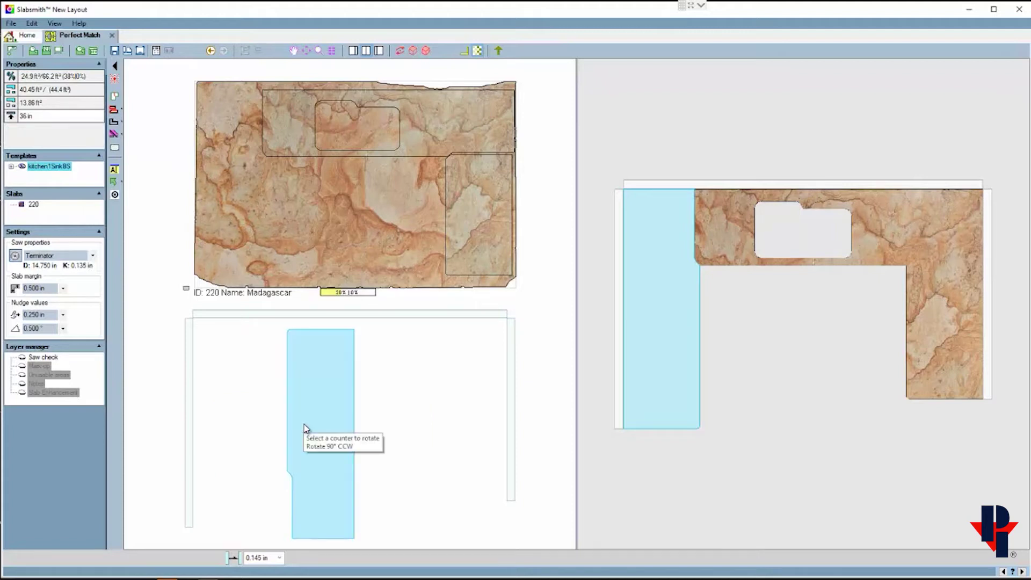
{"action": "left_click", "coordinate": [305, 428]}
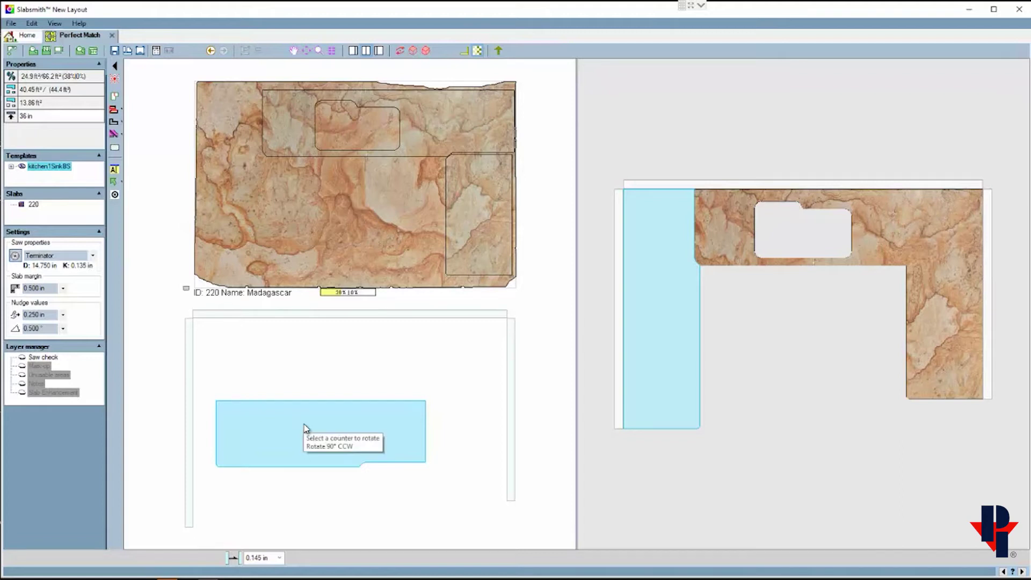
{"action": "left_click", "coordinate": [306, 428]}
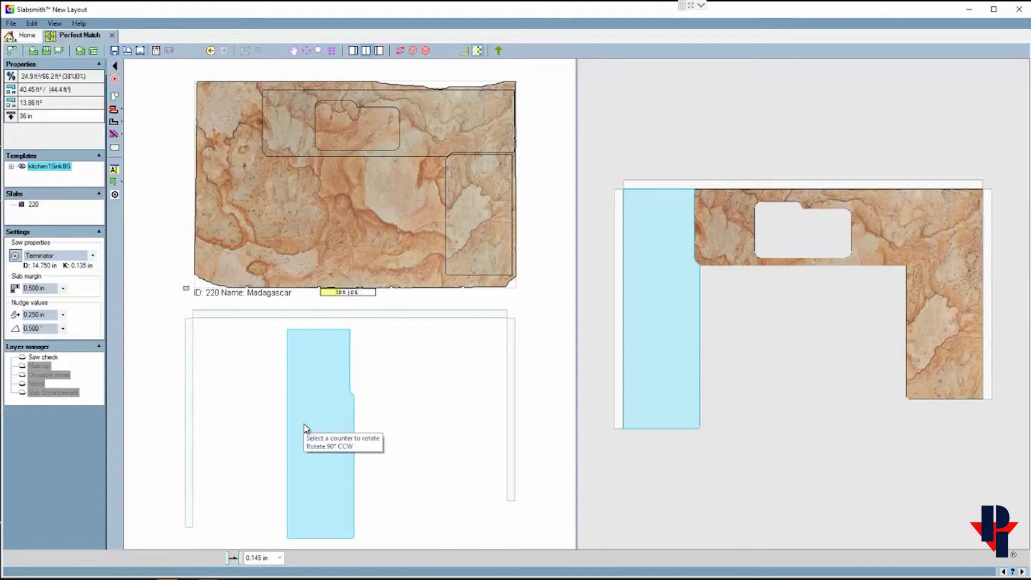
{"action": "left_click", "coordinate": [306, 429]}
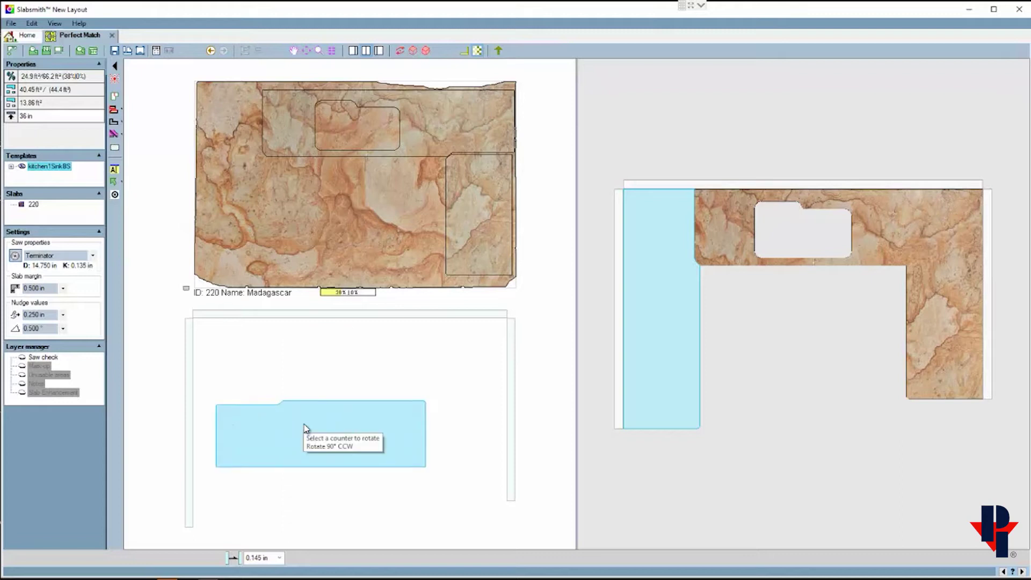
Finish rotating and move the long countertop piece onto the slab's lower-left area, beneath the sink piece.
{"action": "key", "text": "Escape"}
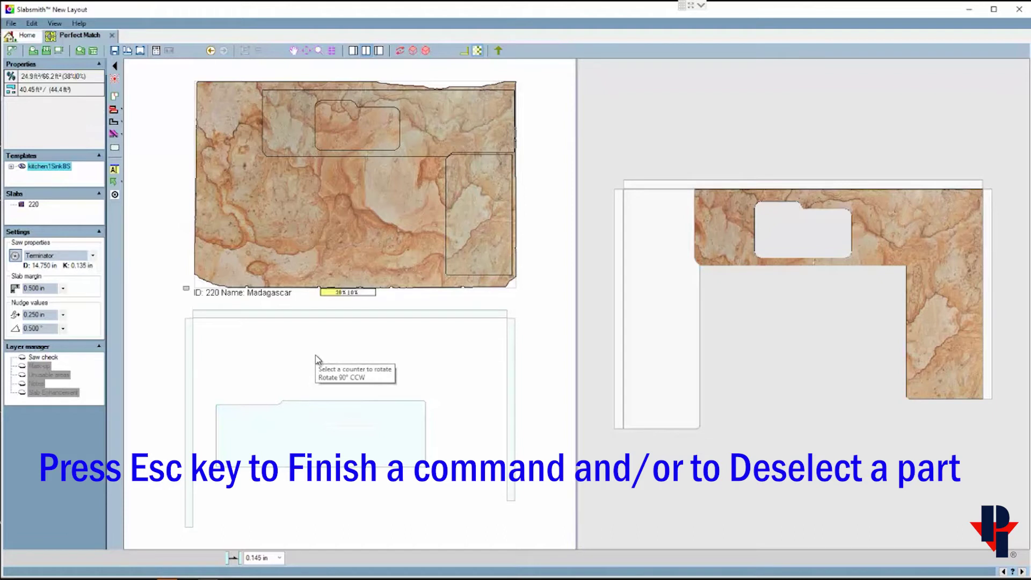
{"action": "key", "text": "Escape"}
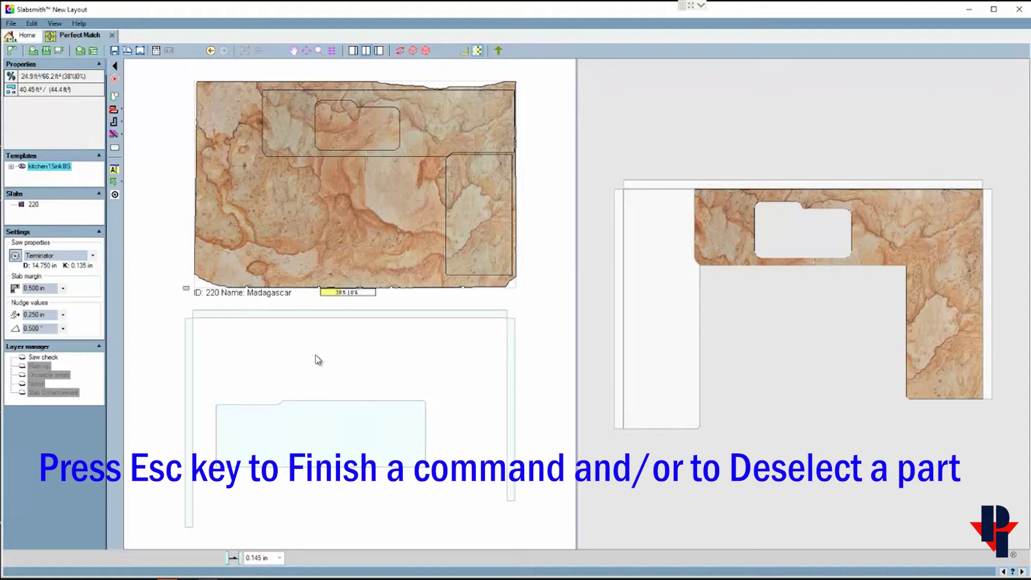
{"action": "left_click", "coordinate": [318, 411]}
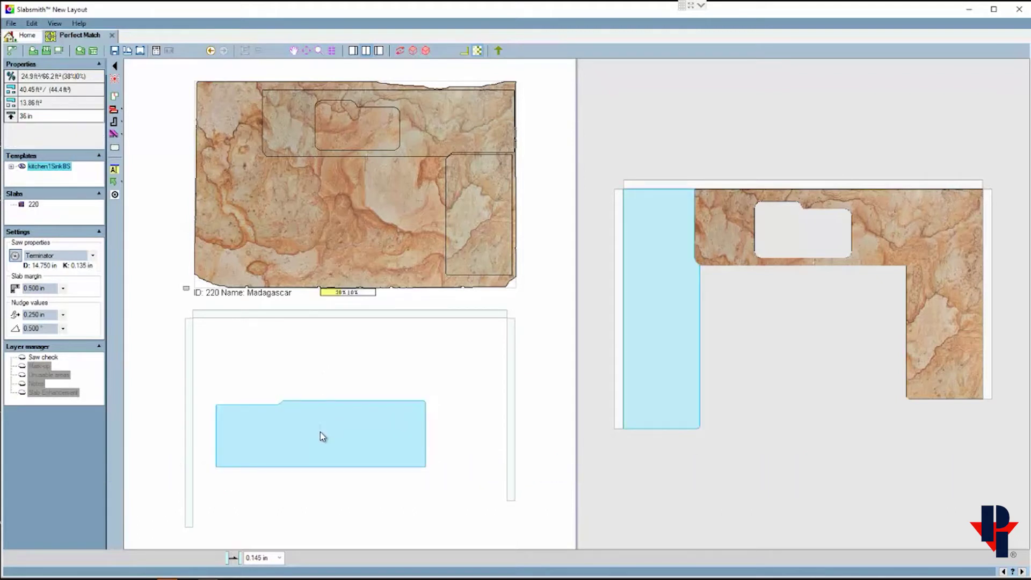
{"action": "left_click_drag", "start_coordinate": [320, 414], "coordinate": [324, 225]}
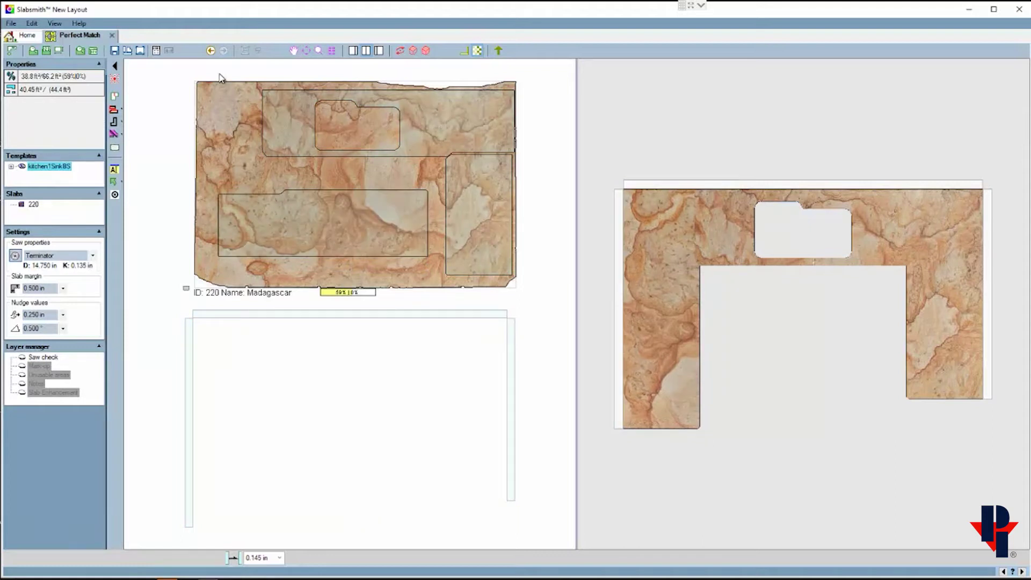
Group the three countertop pieces on the slab, shift them together left and slightly down past the slab's left edge, and ungroup them.
{"action": "left_click_drag", "start_coordinate": [201, 63], "coordinate": [550, 295]}
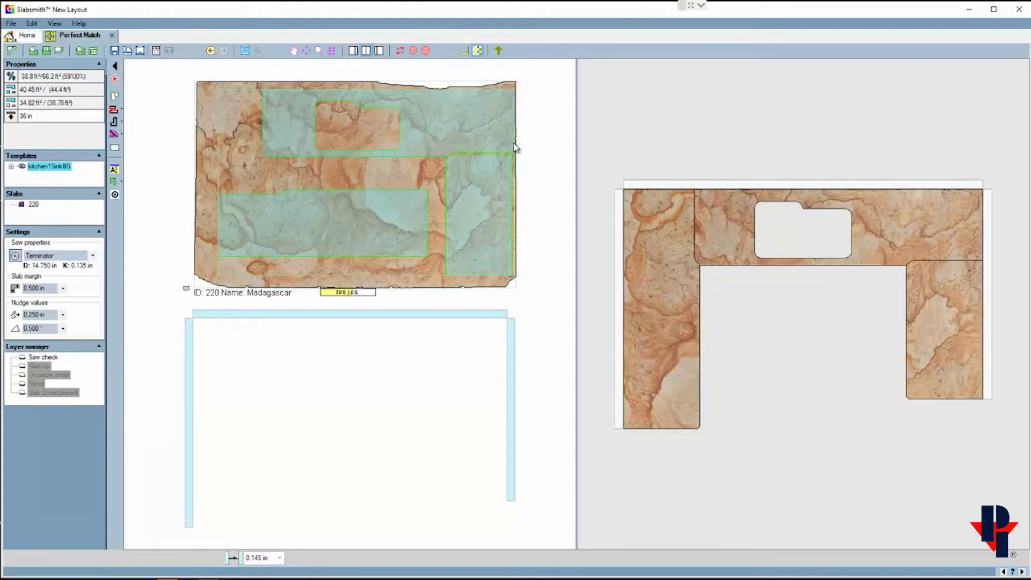
{"action": "left_click_drag", "start_coordinate": [476, 117], "coordinate": [428, 127]}
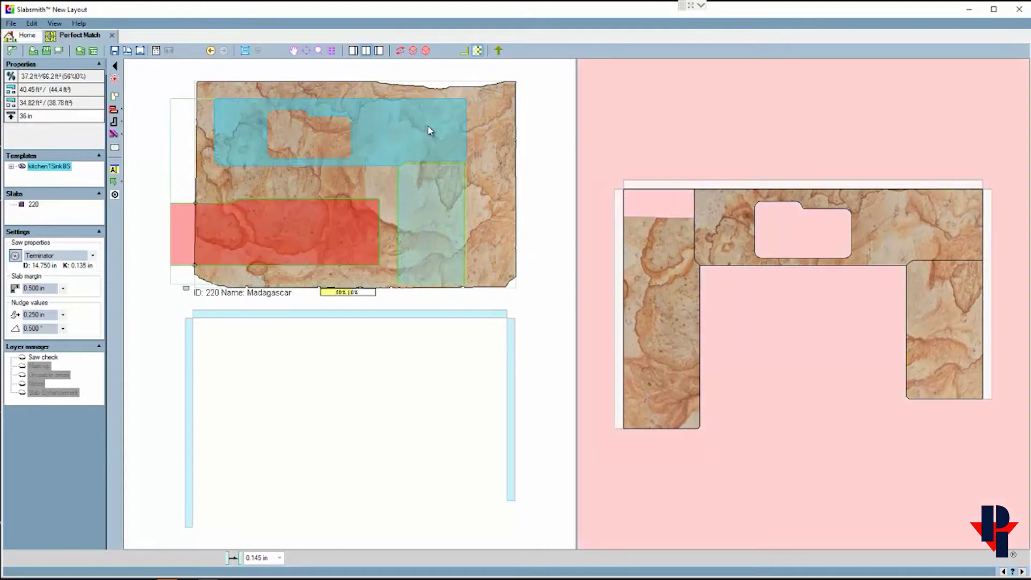
{"action": "left_click", "coordinate": [395, 232]}
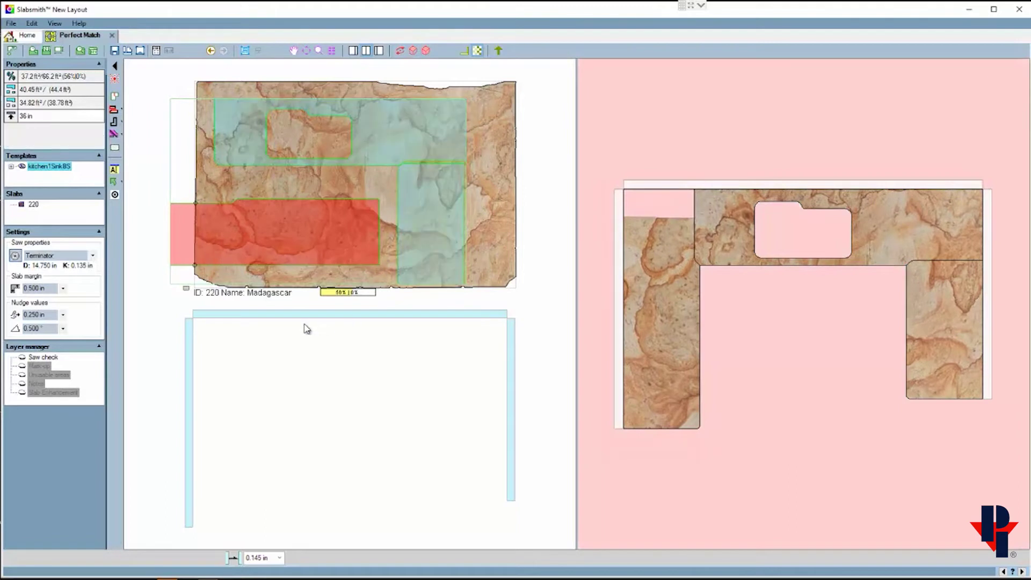
{"action": "left_click", "coordinate": [208, 249]}
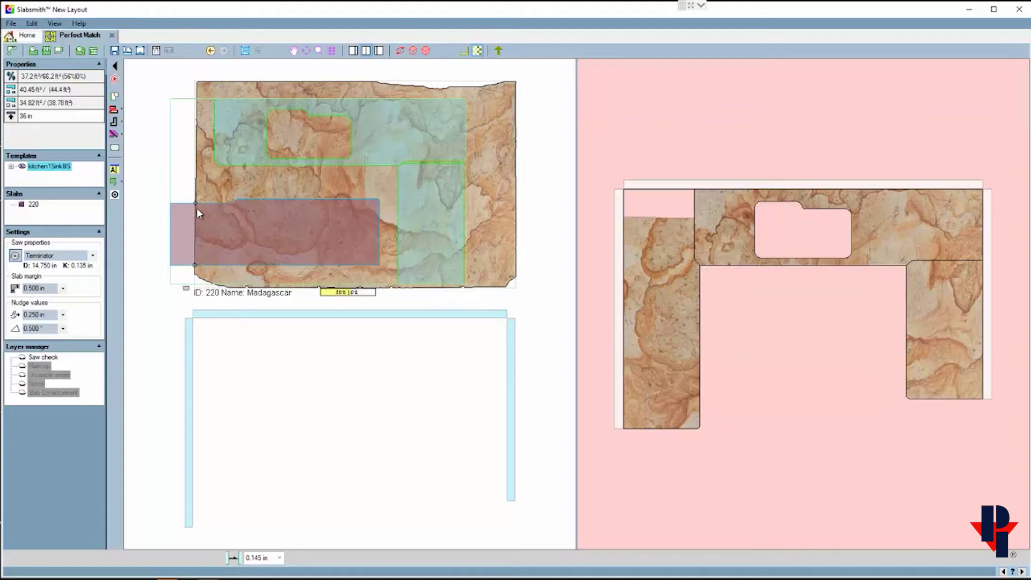
{"action": "key", "text": "Escape"}
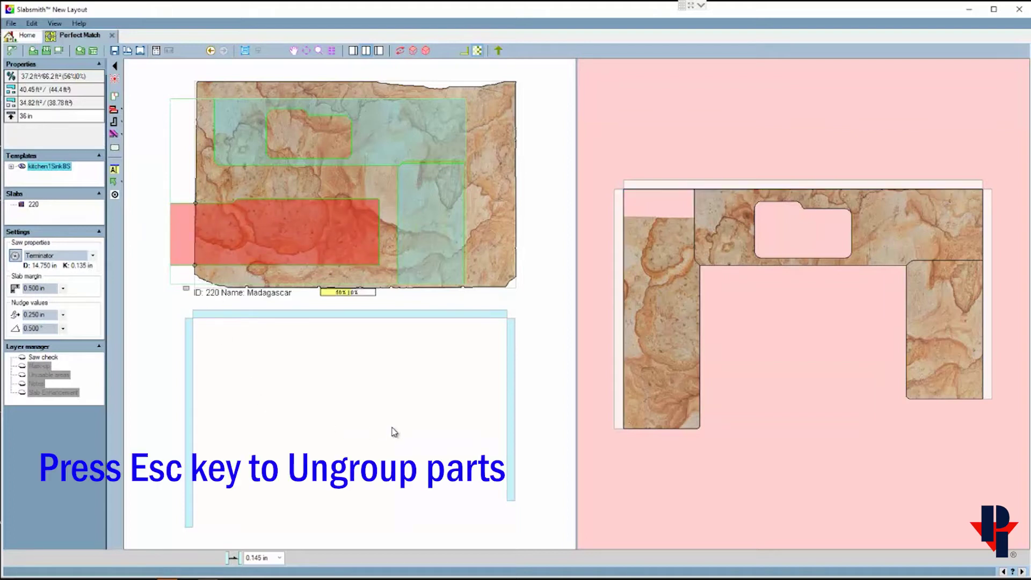
{"action": "key", "text": "Escape"}
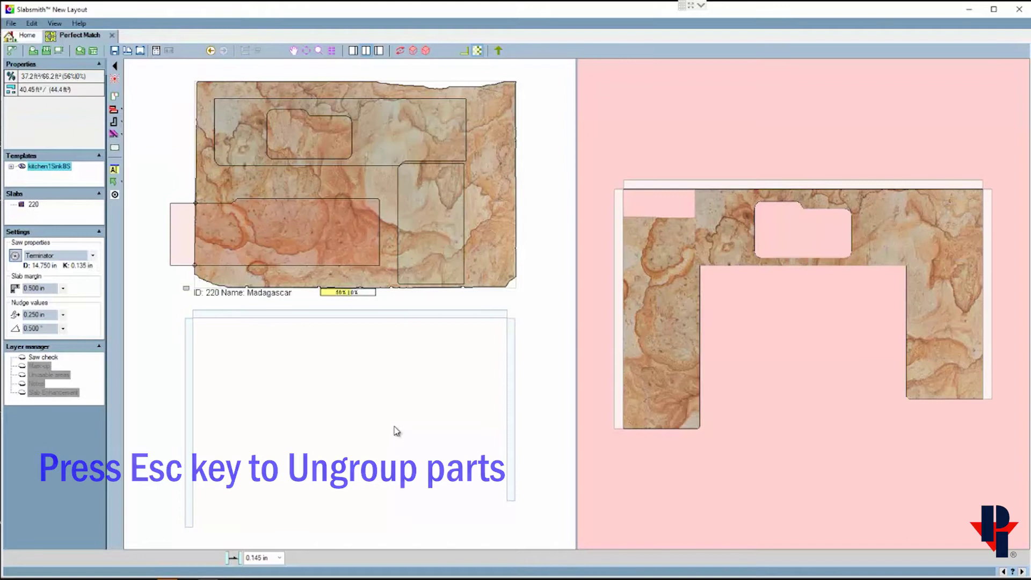
Move the right-hand backsplash strip in bump mode to just outside the slab's right edge and deselect it.
{"action": "left_click", "coordinate": [511, 406]}
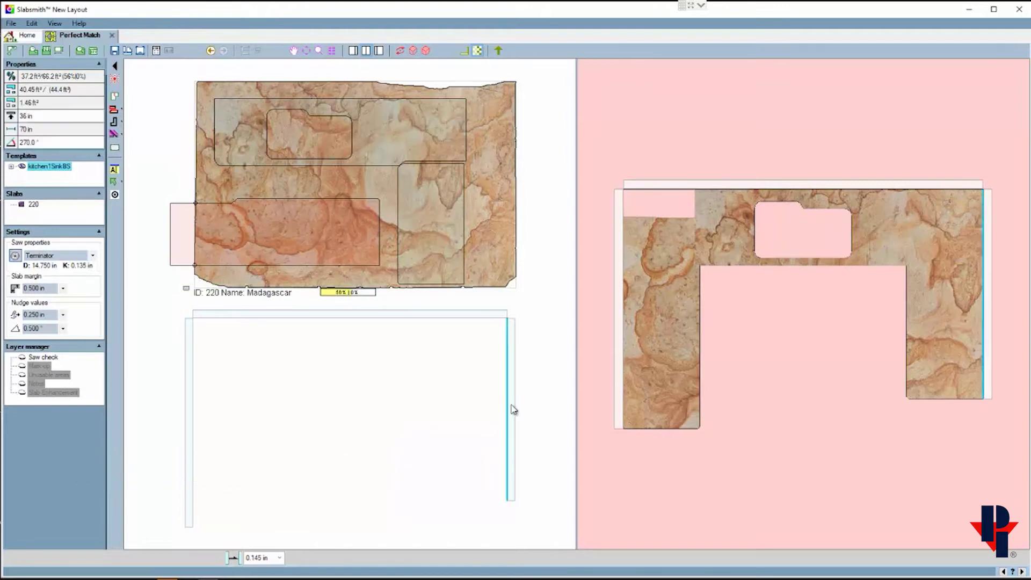
{"action": "left_click_drag", "start_coordinate": [513, 409], "coordinate": [535, 233]}
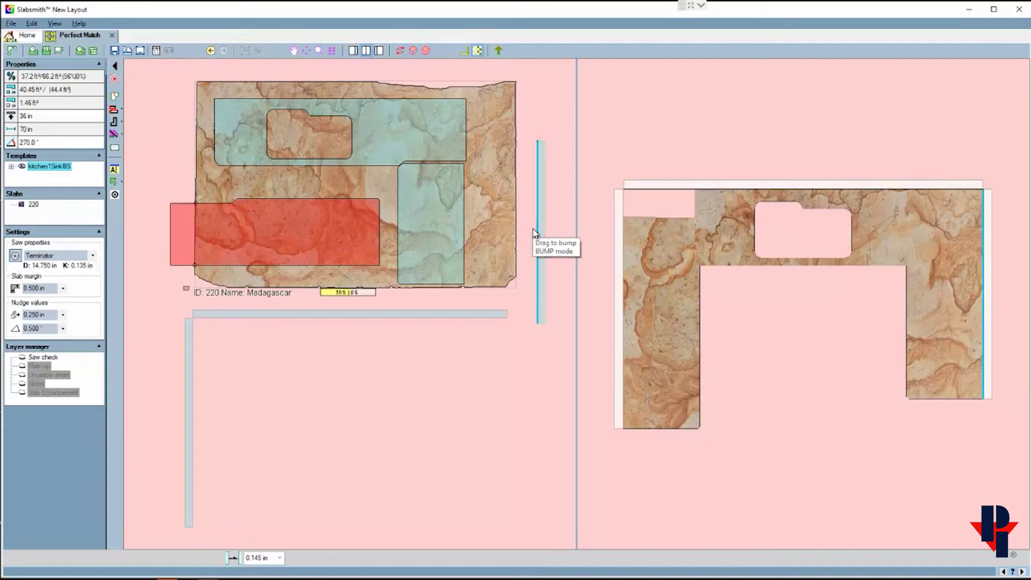
{"action": "left_click", "coordinate": [562, 224]}
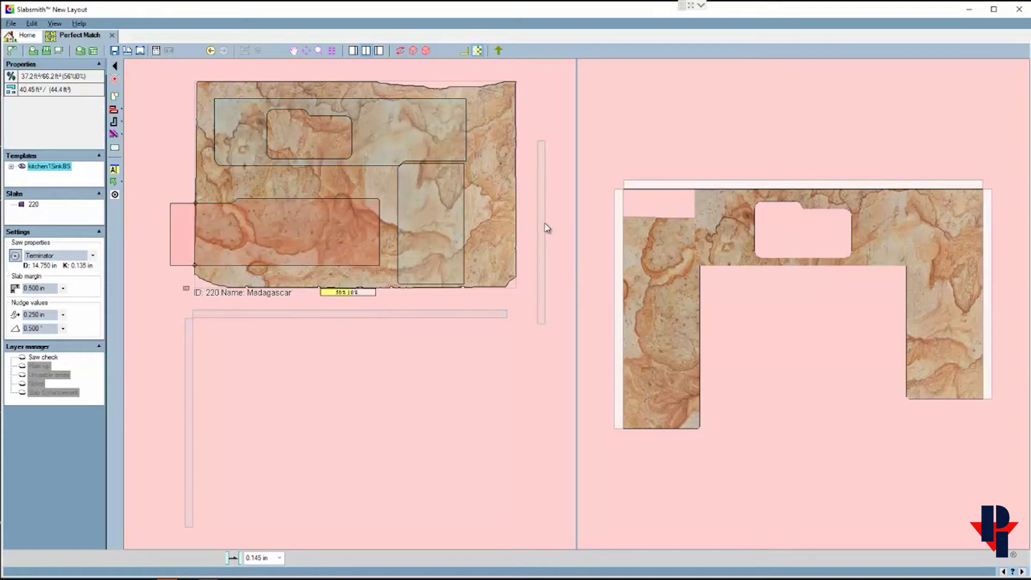
Move the right-hand backsplash strip in bump mode onto the slab, just inside its right edge, and deselect it.
{"action": "left_click_drag", "start_coordinate": [543, 230], "coordinate": [490, 188]}
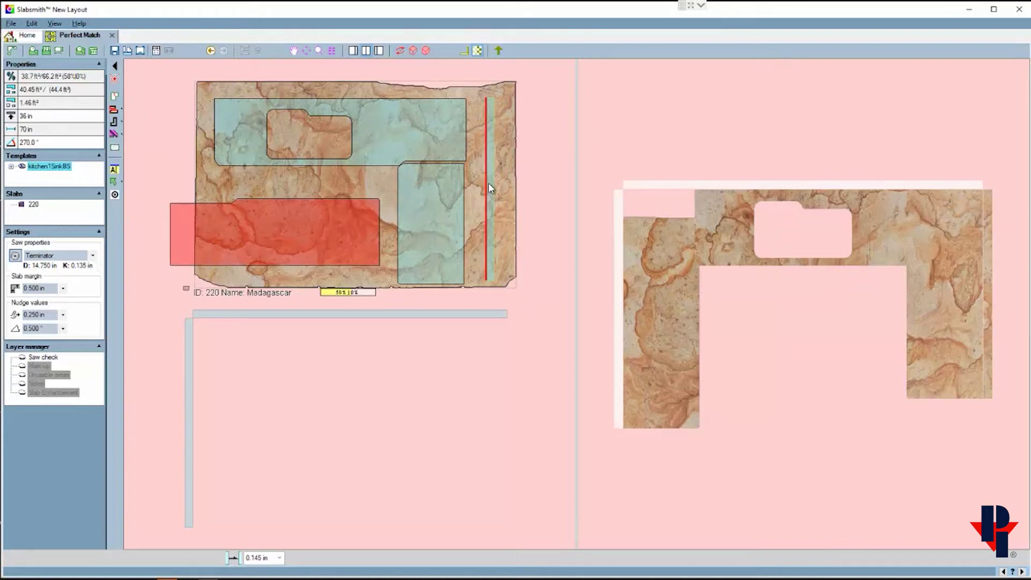
{"action": "left_click_drag", "start_coordinate": [490, 189], "coordinate": [513, 178]}
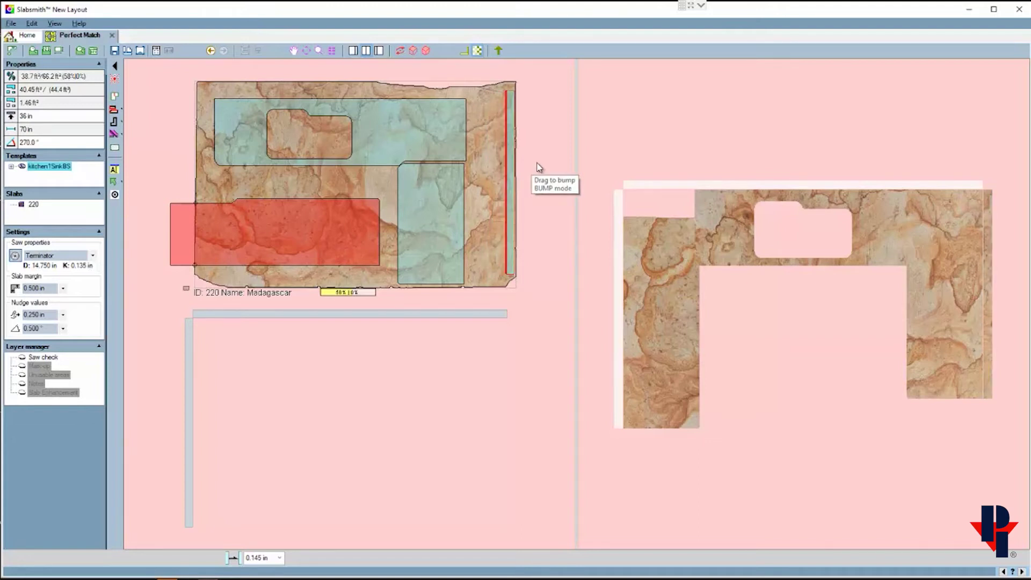
{"action": "left_click", "coordinate": [539, 168]}
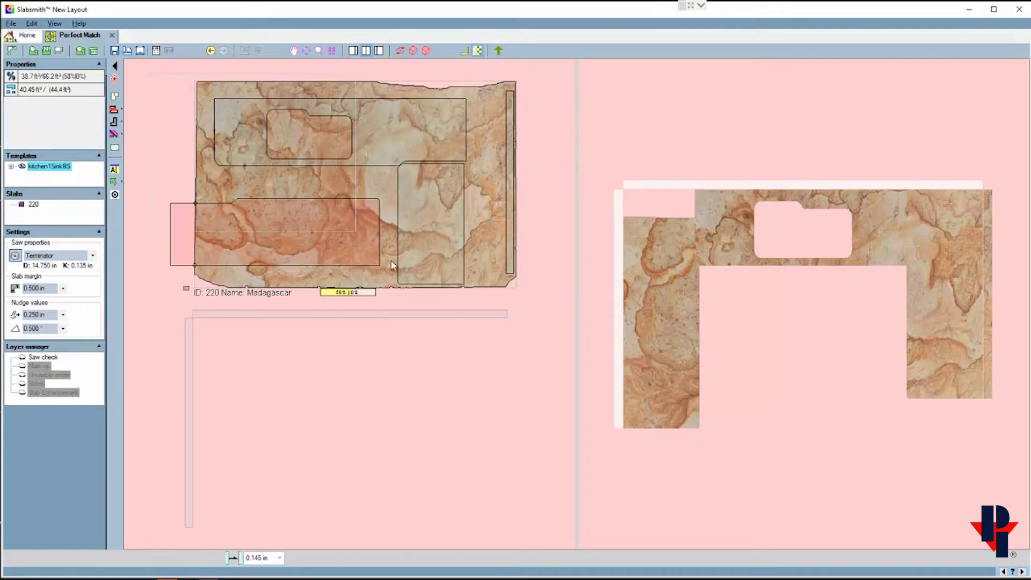
Select the three countertop pieces as a group and bump them right and slightly up against the right-hand backsplash strip.
{"action": "left_click", "coordinate": [481, 296]}
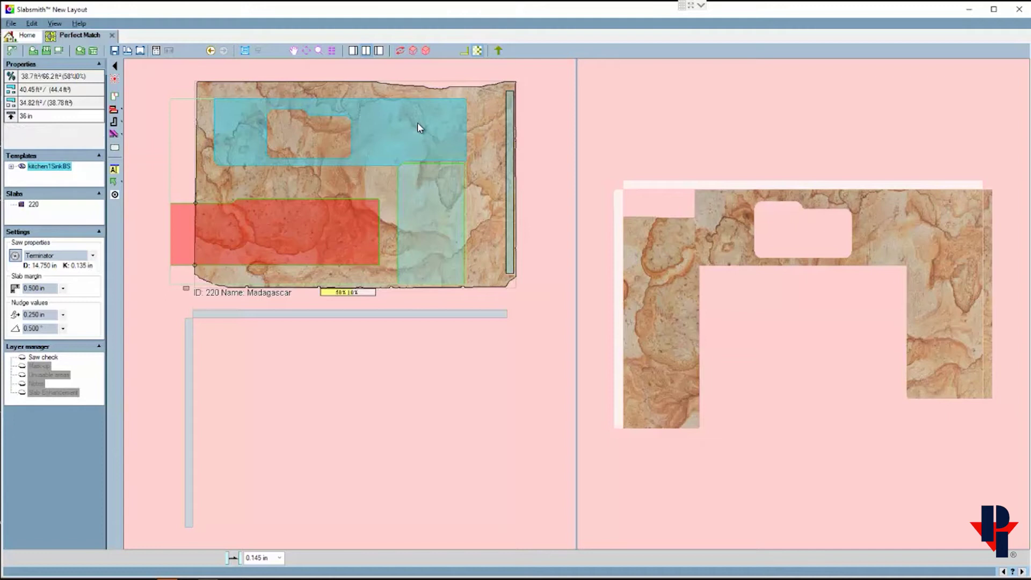
{"action": "left_click_drag", "start_coordinate": [418, 122], "coordinate": [469, 118]}
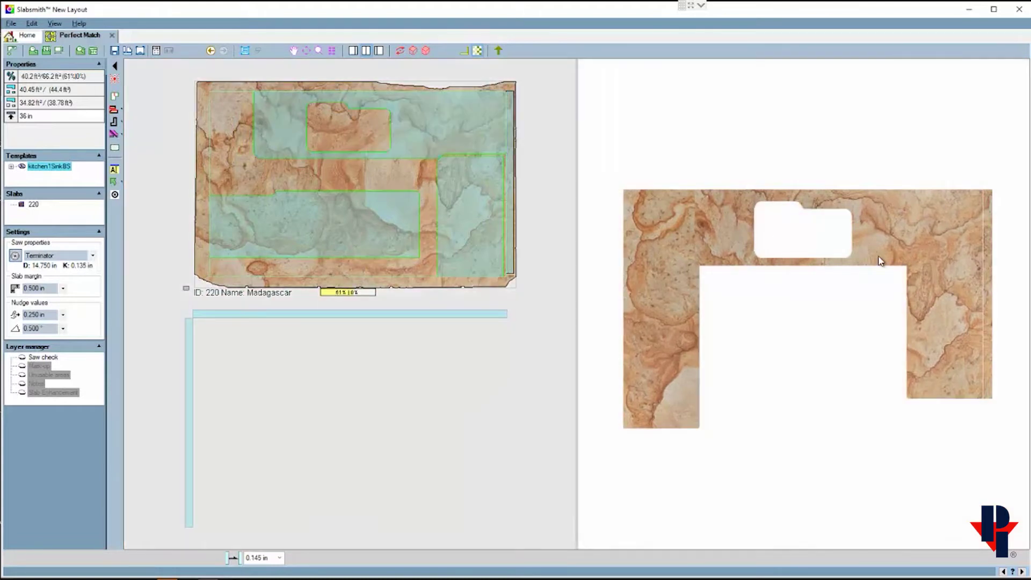
{"action": "left_click", "coordinate": [992, 263]}
{"action": "left_click", "coordinate": [1006, 259]}
{"action": "scroll", "coordinate": [1006, 259], "scroll_direction": "up", "scroll_amount": 4}
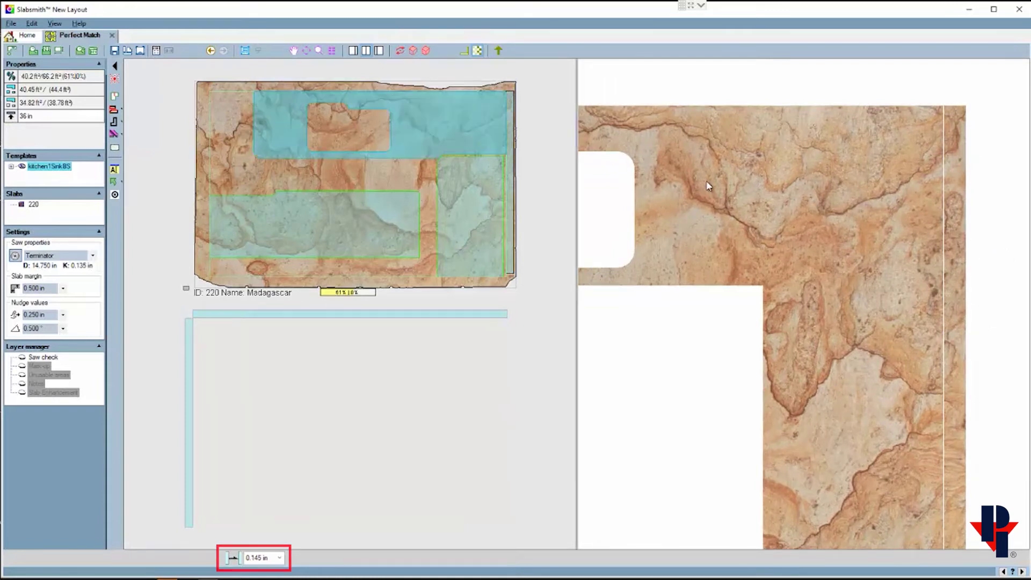
Release the countertop group and use Common line + to align the right backsplash strip's inner edge with the sink piece's right edge.
{"action": "left_click", "coordinate": [507, 112]}
{"action": "left_click", "coordinate": [507, 105]}
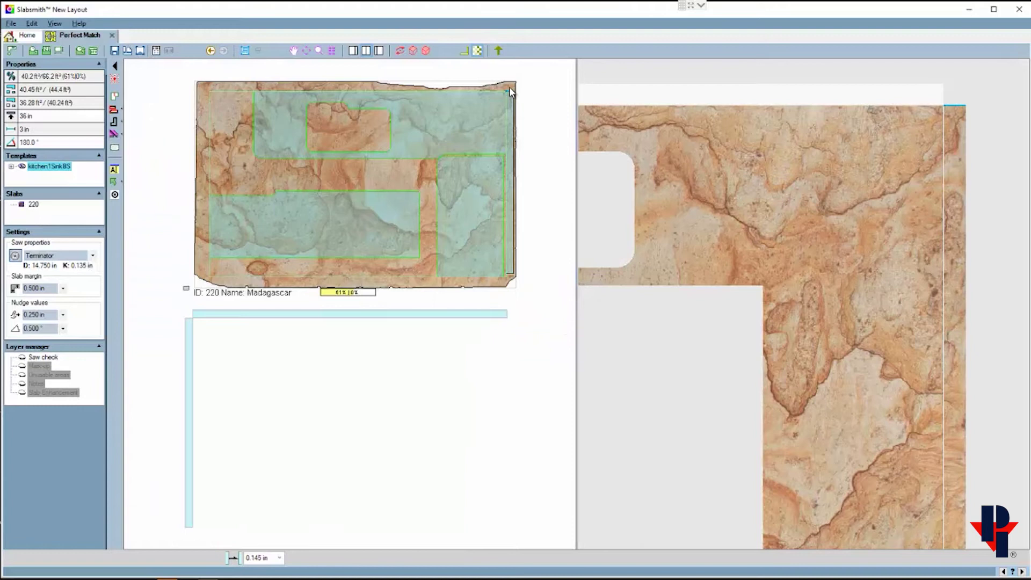
{"action": "scroll", "coordinate": [508, 89], "scroll_direction": "up", "scroll_amount": 3}
{"action": "scroll", "coordinate": [508, 103], "scroll_direction": "up", "scroll_amount": 3}
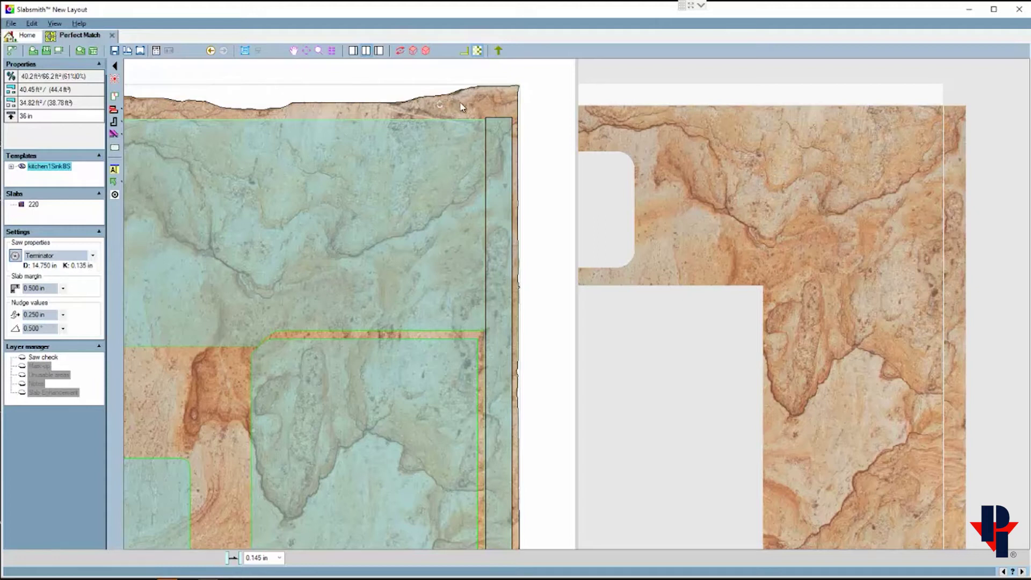
{"action": "left_click", "coordinate": [350, 97]}
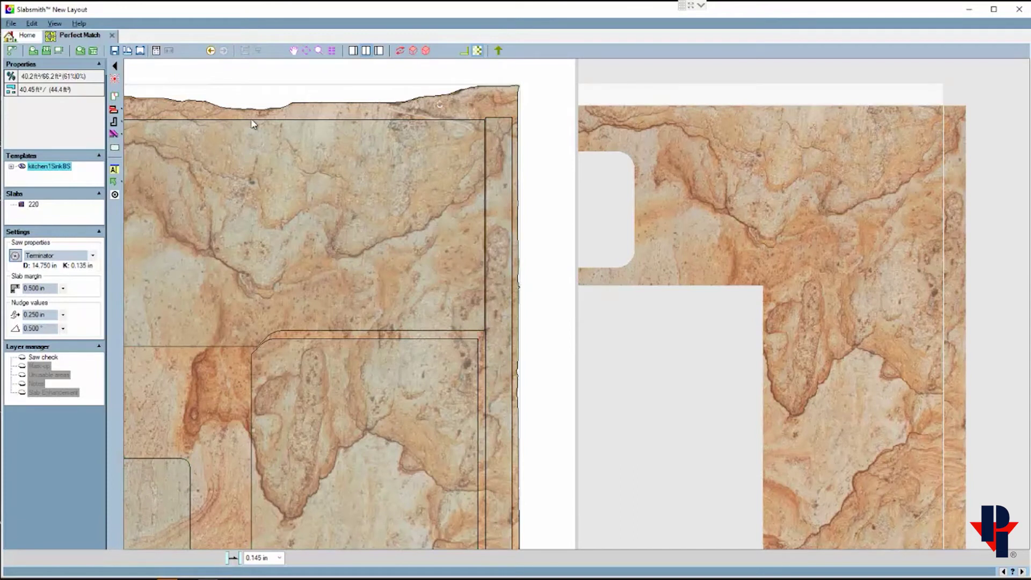
{"action": "left_click", "coordinate": [115, 111]}
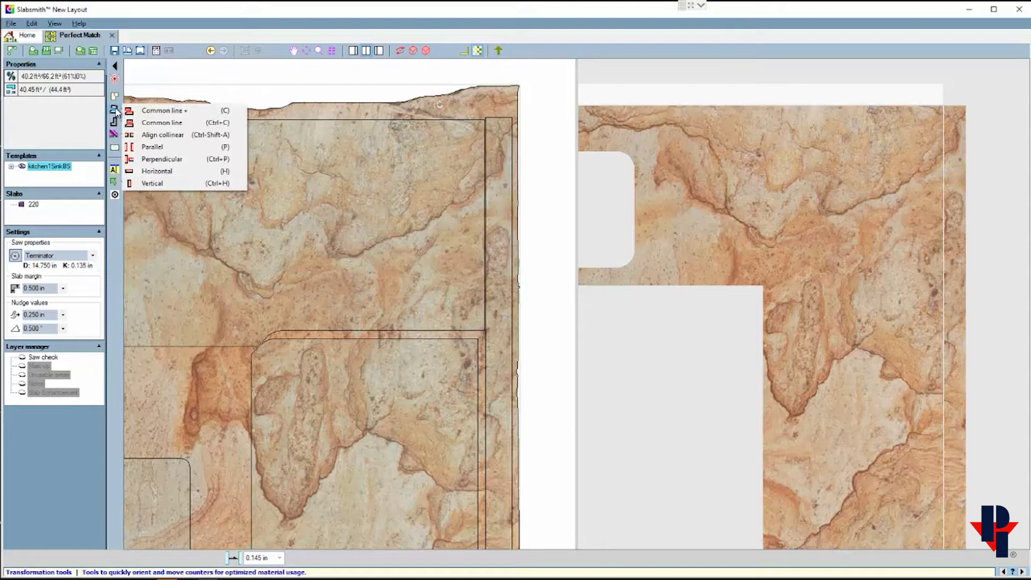
{"action": "left_click", "coordinate": [169, 113]}
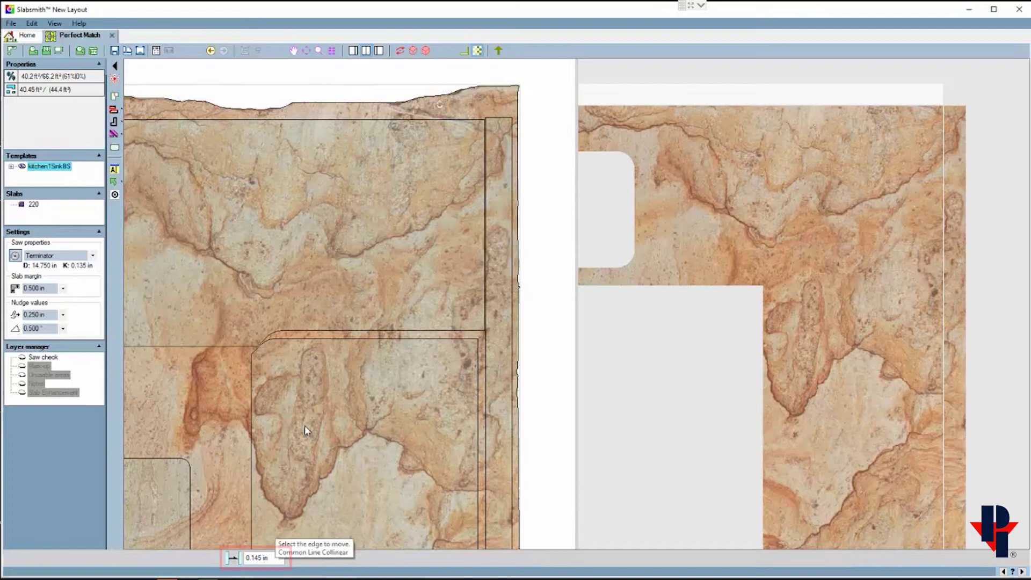
{"action": "left_click", "coordinate": [492, 127]}
{"action": "left_click", "coordinate": [488, 130]}
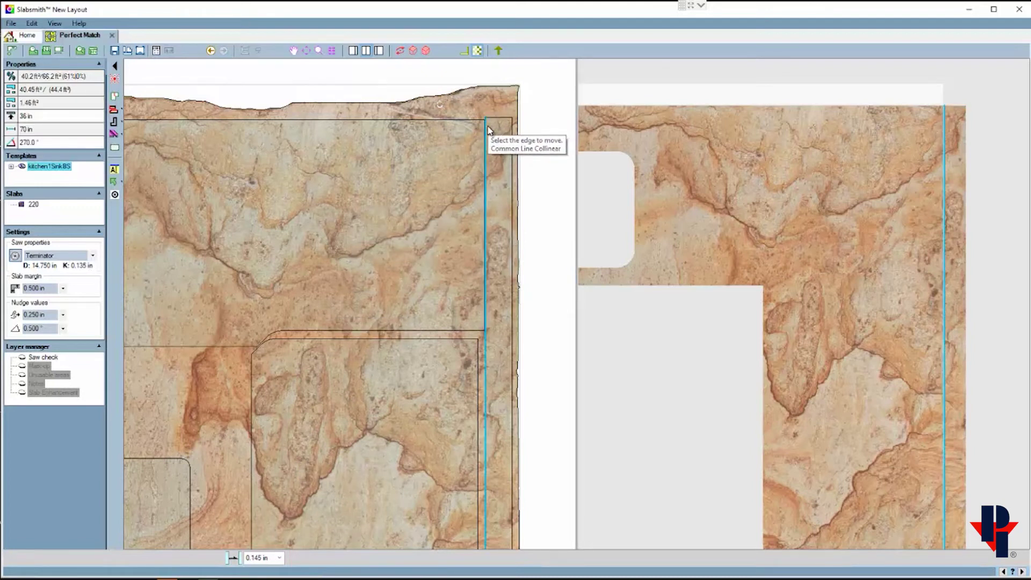
{"action": "left_click", "coordinate": [488, 130]}
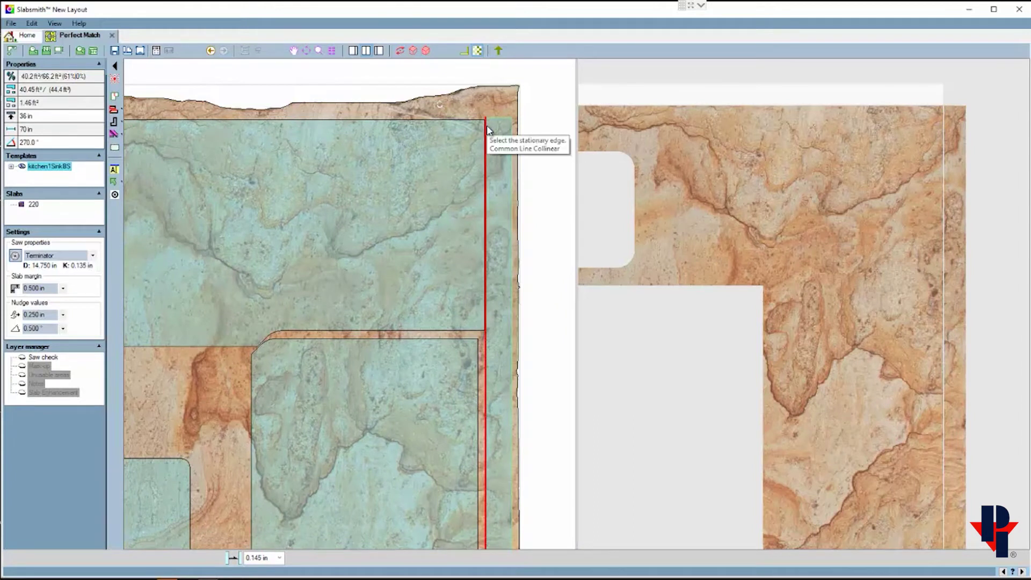
{"action": "left_click", "coordinate": [485, 132]}
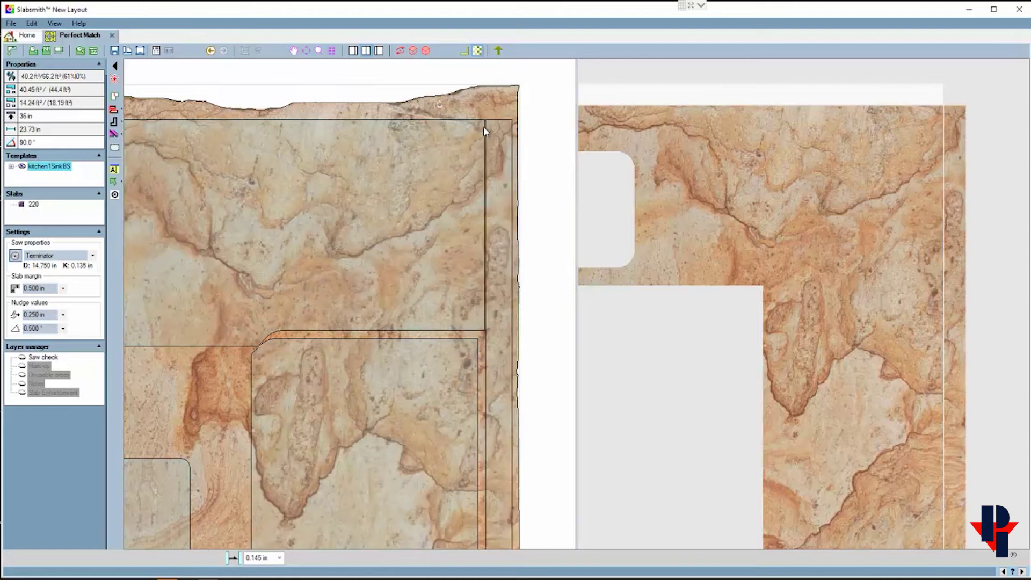
{"action": "left_click", "coordinate": [485, 131]}
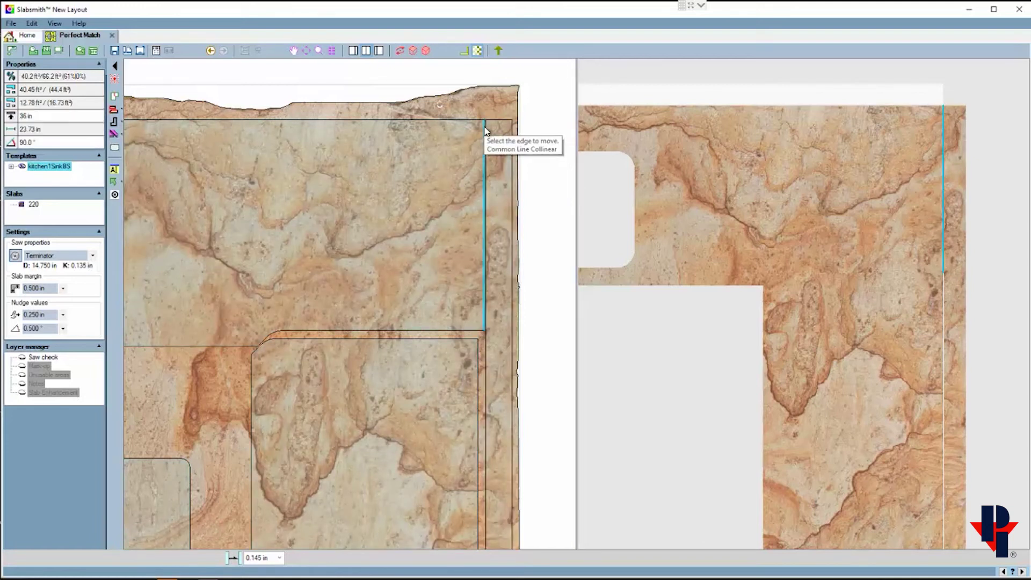
Examine the spacing and upper corner alignment between the sink piece and the right-hand backsplash strip.
{"action": "left_click", "coordinate": [457, 121]}
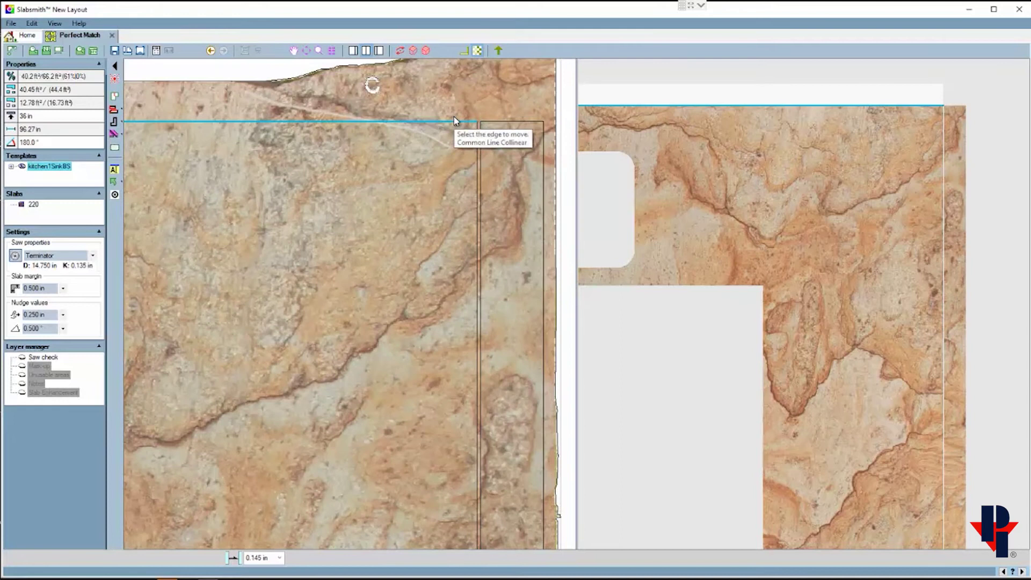
{"action": "left_click", "coordinate": [489, 121]}
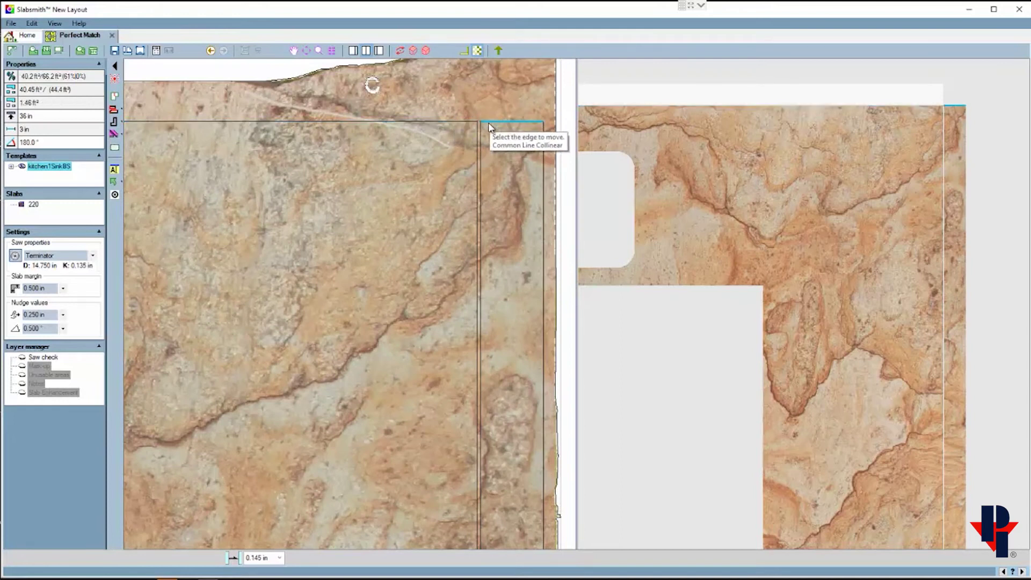
{"action": "left_click", "coordinate": [478, 156]}
{"action": "left_click", "coordinate": [481, 160]}
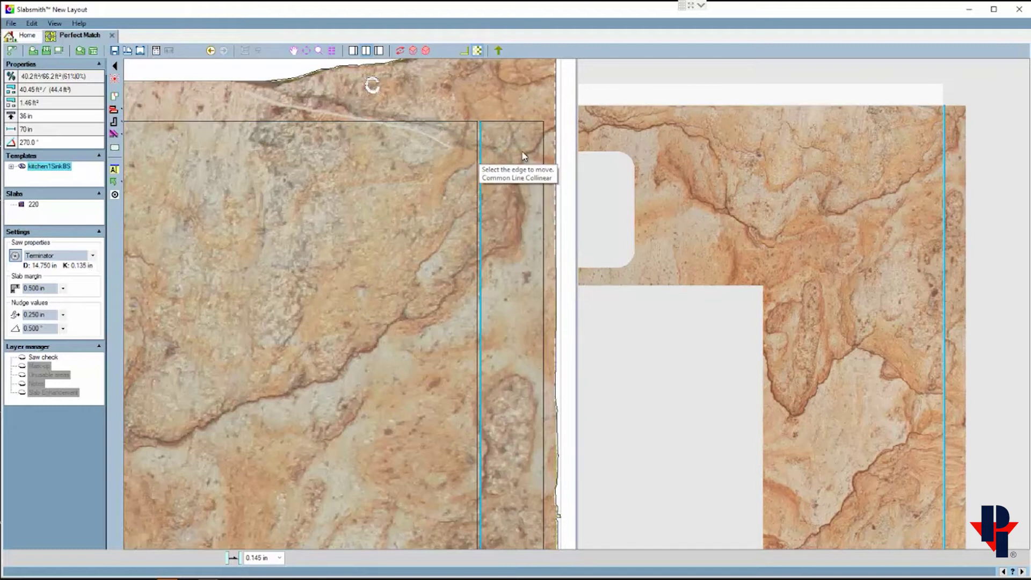
{"action": "left_click", "coordinate": [500, 188]}
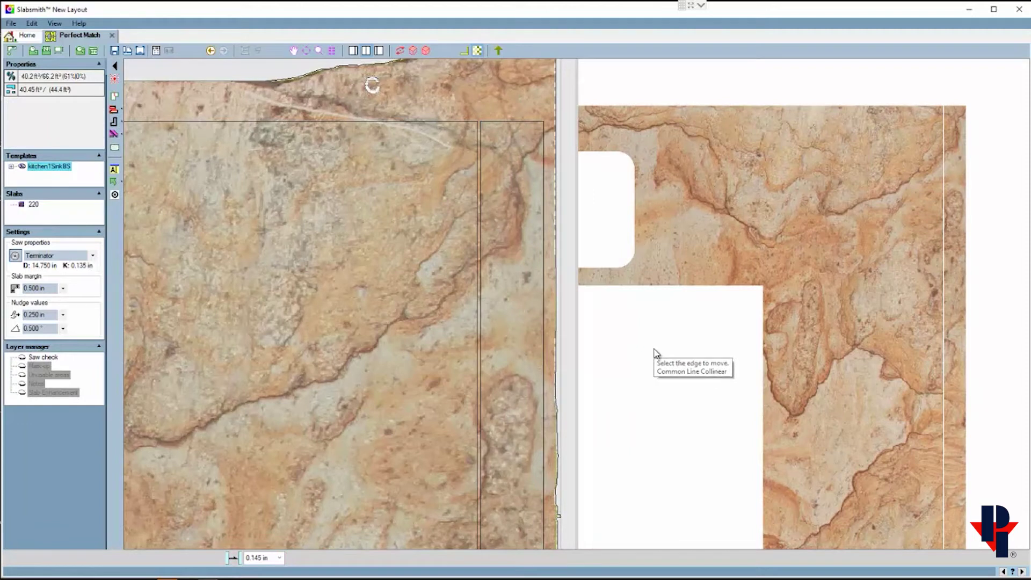
{"action": "left_click", "coordinate": [653, 348]}
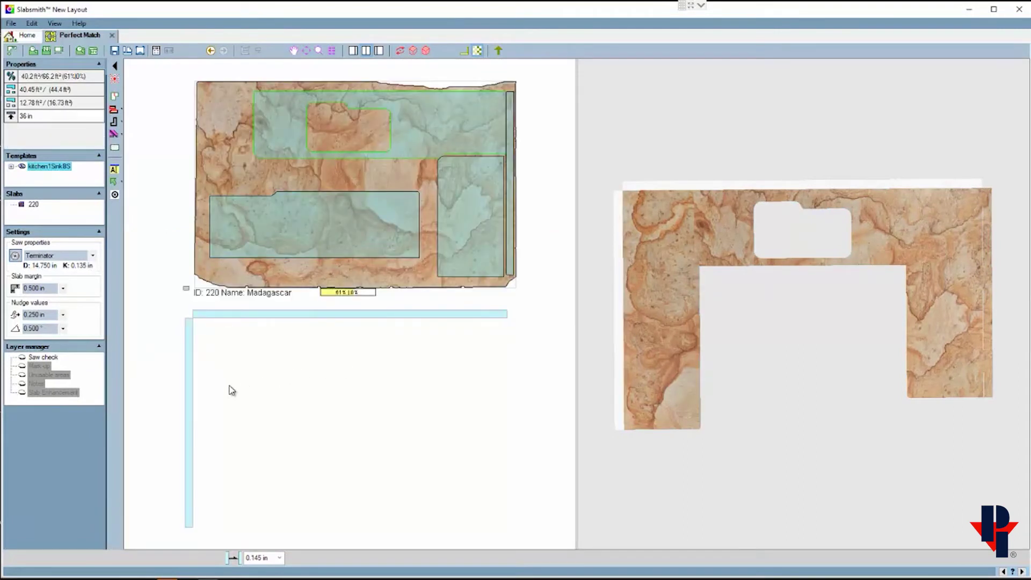
Turn on Snap mode and snap the left backsplash strip's inner edge to the long countertop piece's lower edge on the slab.
{"action": "left_click", "coordinate": [192, 395]}
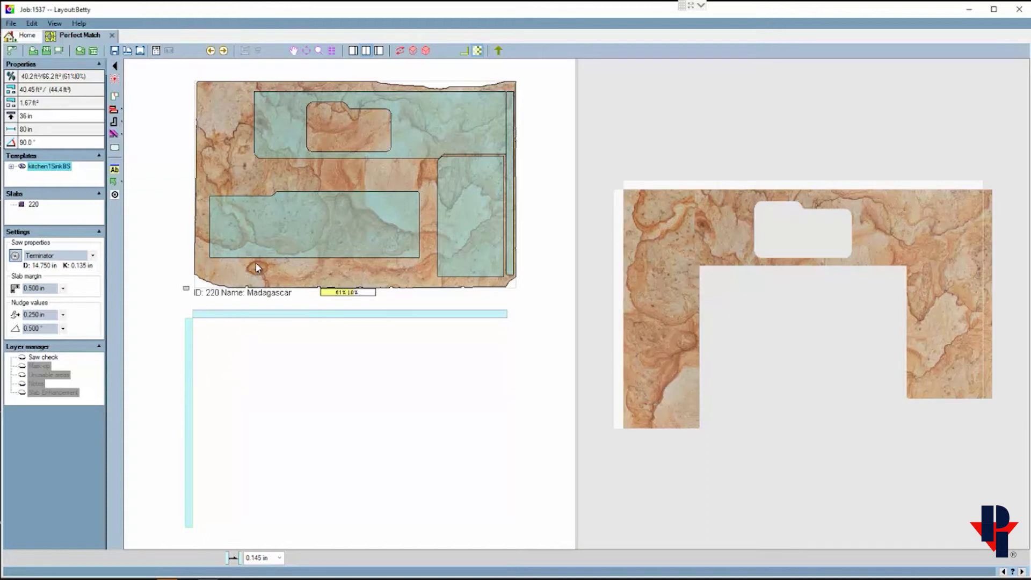
{"action": "left_click", "coordinate": [230, 258]}
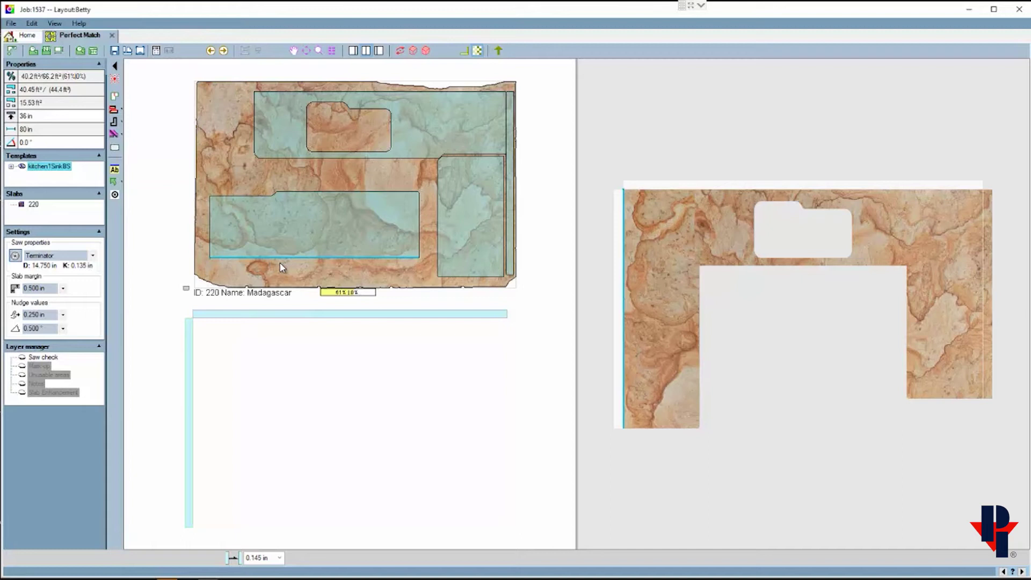
{"action": "left_click", "coordinate": [148, 136]}
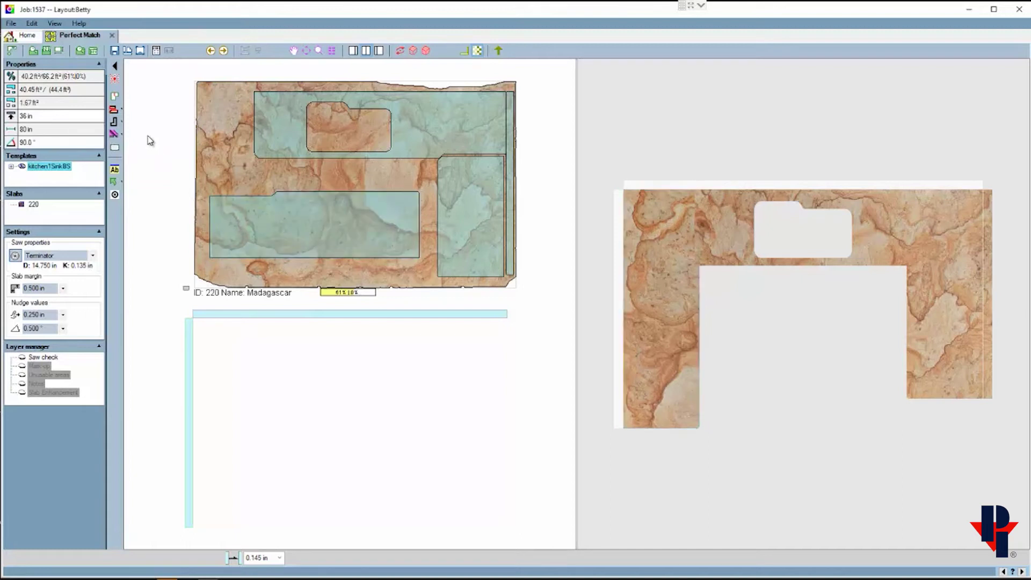
{"action": "left_click", "coordinate": [115, 123]}
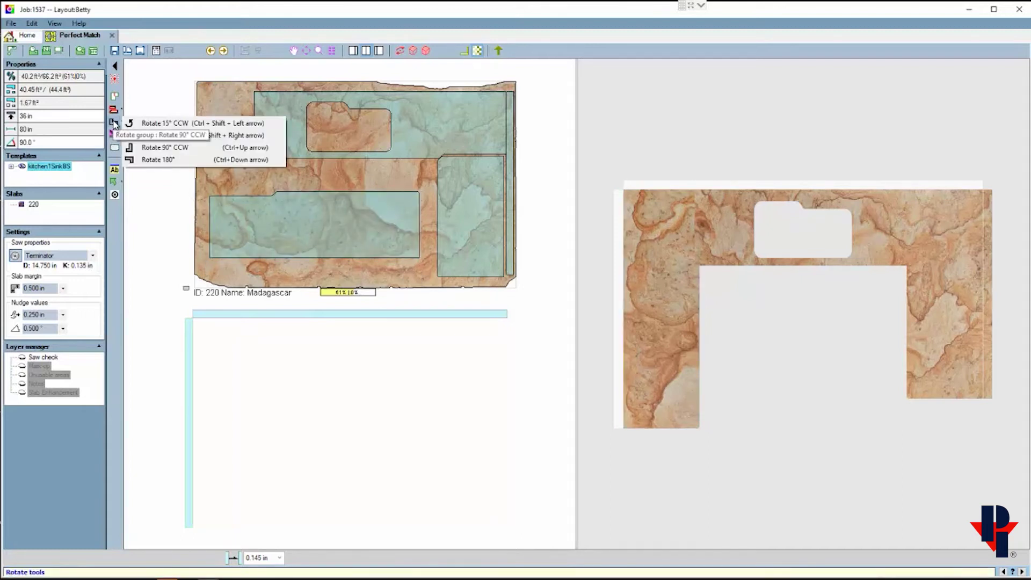
{"action": "left_click", "coordinate": [117, 110]}
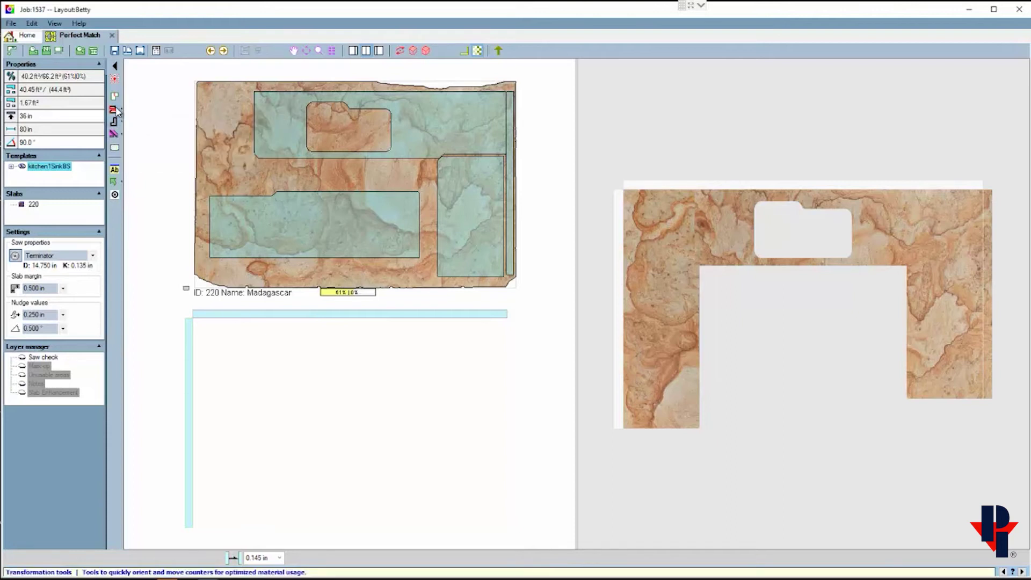
{"action": "left_click", "coordinate": [117, 111]}
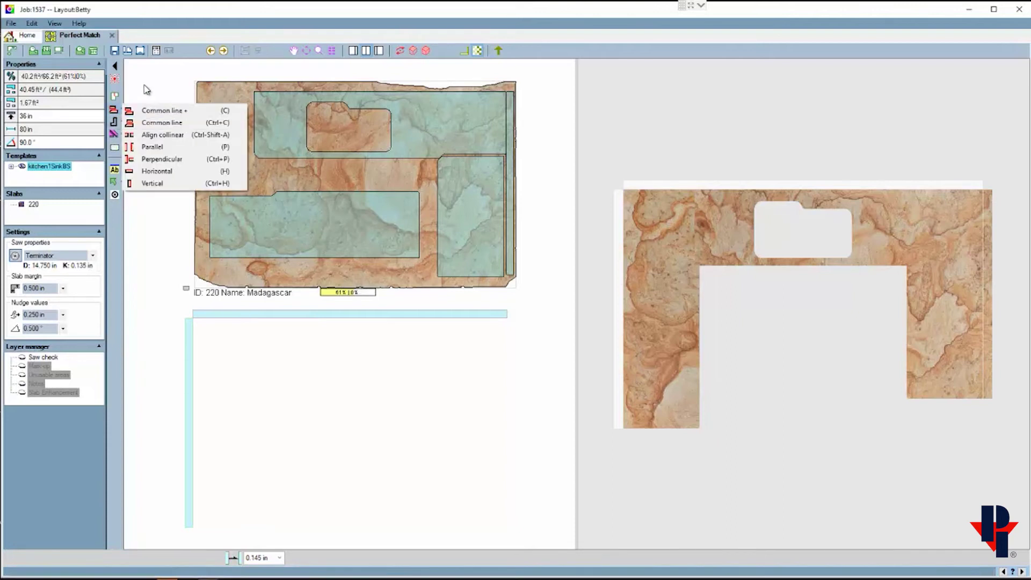
{"action": "left_click", "coordinate": [119, 81]}
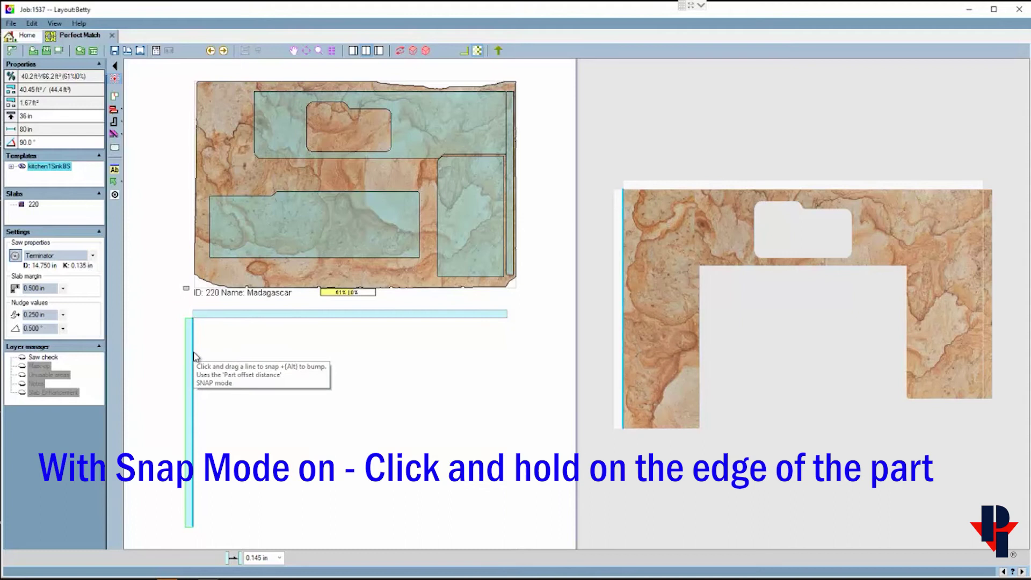
{"action": "left_click_drag", "start_coordinate": [194, 356], "coordinate": [245, 263]}
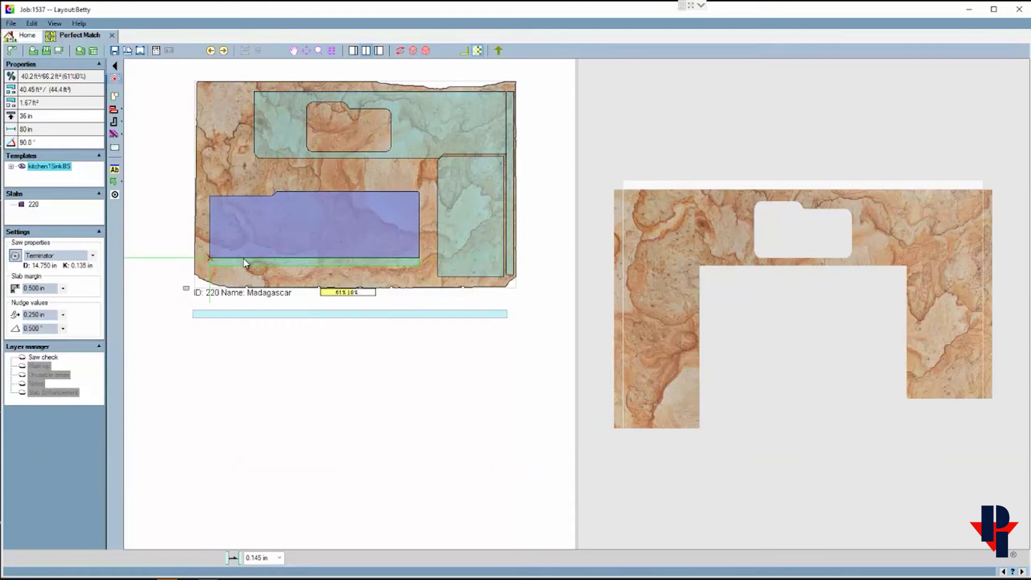
{"action": "mouse_move", "coordinate": [227, 255]}
{"action": "left_mouse_down"}
{"action": "mouse_move", "coordinate": [205, 223]}
{"action": "mouse_move", "coordinate": [205, 238]}
{"action": "mouse_move", "coordinate": [278, 183]}
{"action": "mouse_move", "coordinate": [404, 183]}
{"action": "mouse_move", "coordinate": [388, 184]}
{"action": "mouse_move", "coordinate": [409, 191]}
{"action": "mouse_move", "coordinate": [418, 209]}
{"action": "mouse_move", "coordinate": [422, 238]}
{"action": "mouse_move", "coordinate": [399, 263]}
{"action": "mouse_move", "coordinate": [240, 260]}
{"action": "left_mouse_up"}
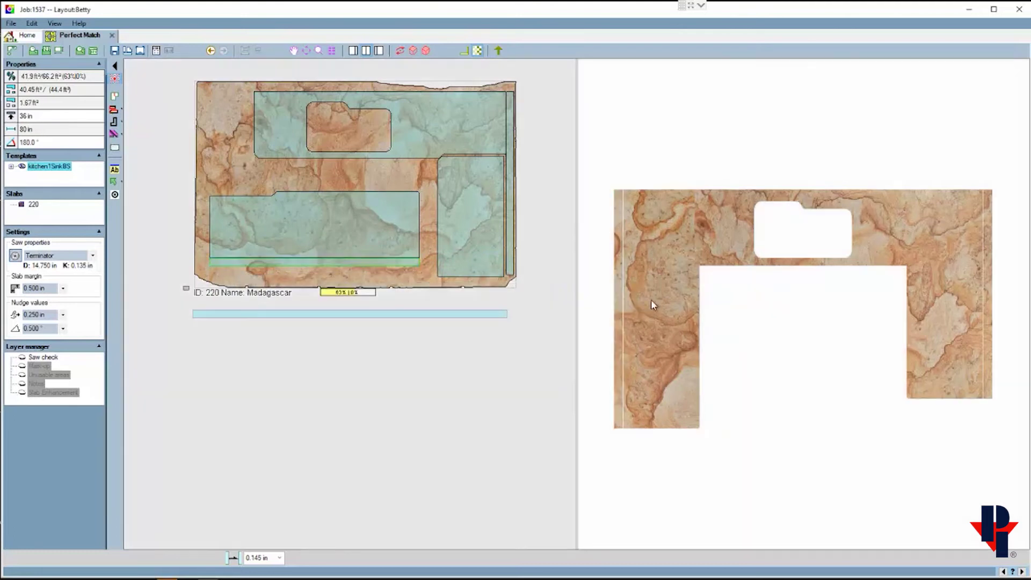
Examine the vein match across the seam between the left backsplash strip and the long countertop piece in the assembled preview.
{"action": "left_click", "coordinate": [650, 301]}
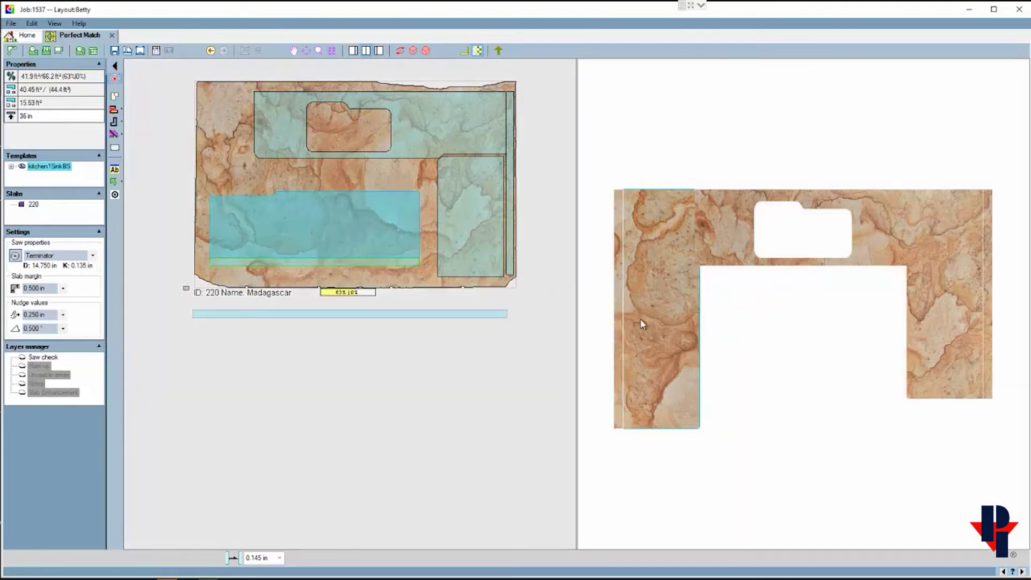
{"action": "left_click", "coordinate": [618, 314]}
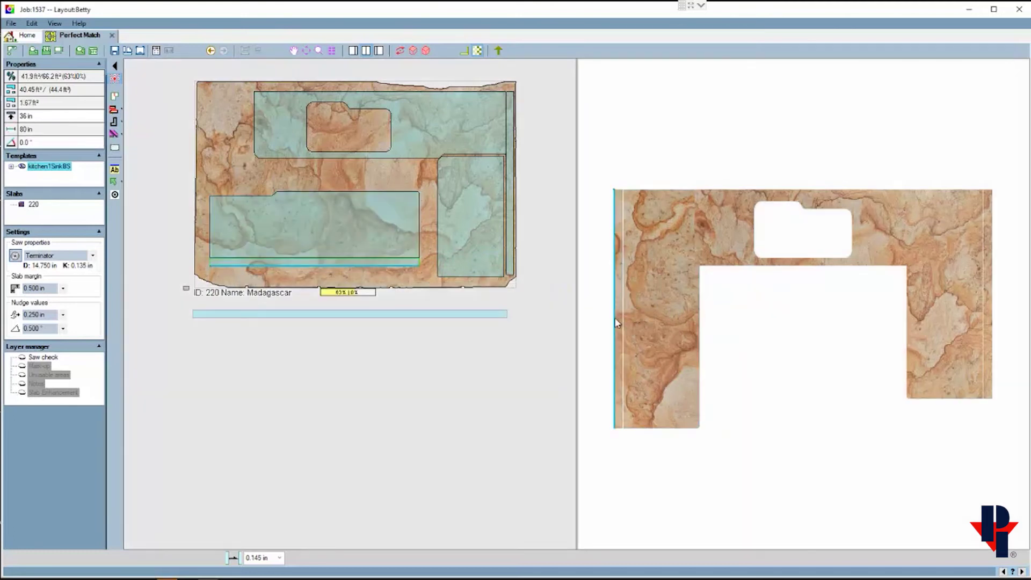
{"action": "left_click", "coordinate": [639, 315]}
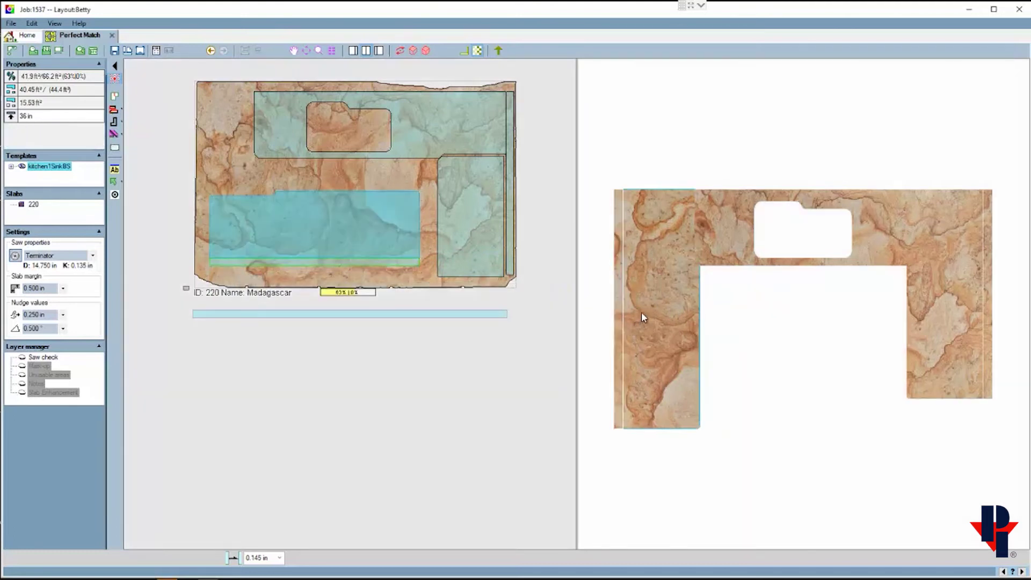
{"action": "left_click", "coordinate": [660, 208]}
{"action": "left_click", "coordinate": [622, 215]}
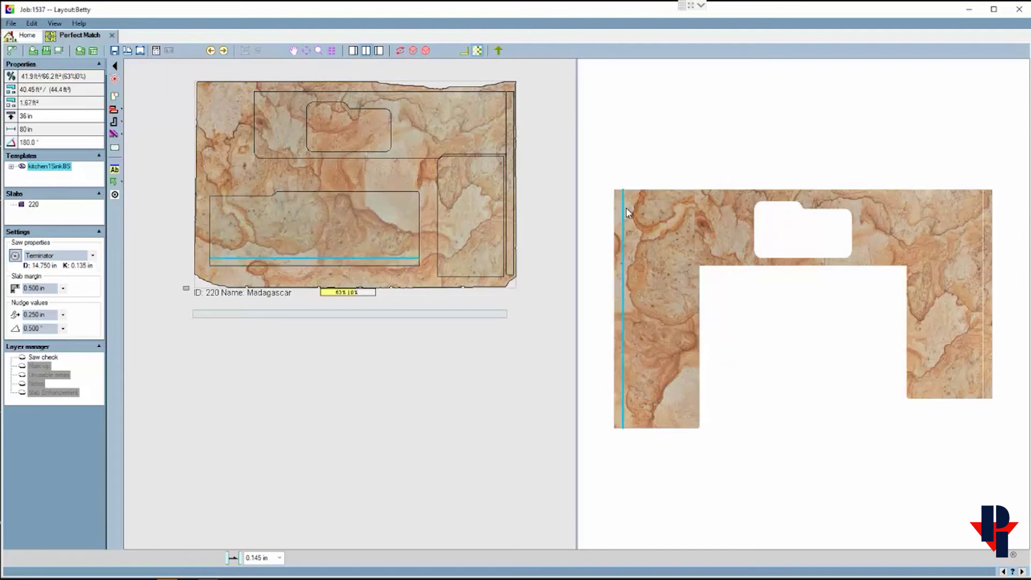
{"action": "scroll", "coordinate": [623, 214], "scroll_direction": "up", "scroll_amount": 3}
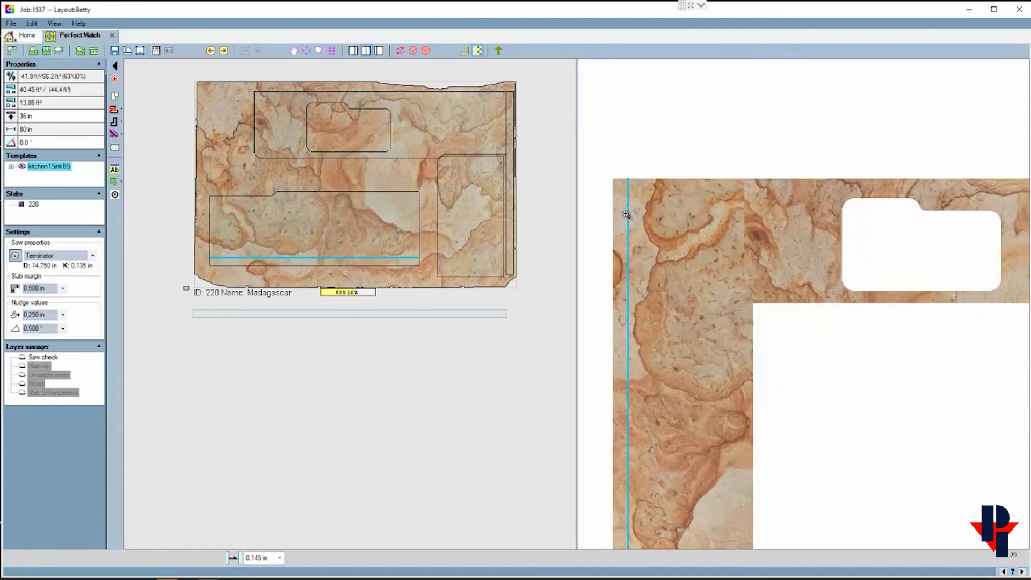
{"action": "scroll", "coordinate": [627, 214], "scroll_direction": "up", "scroll_amount": 1}
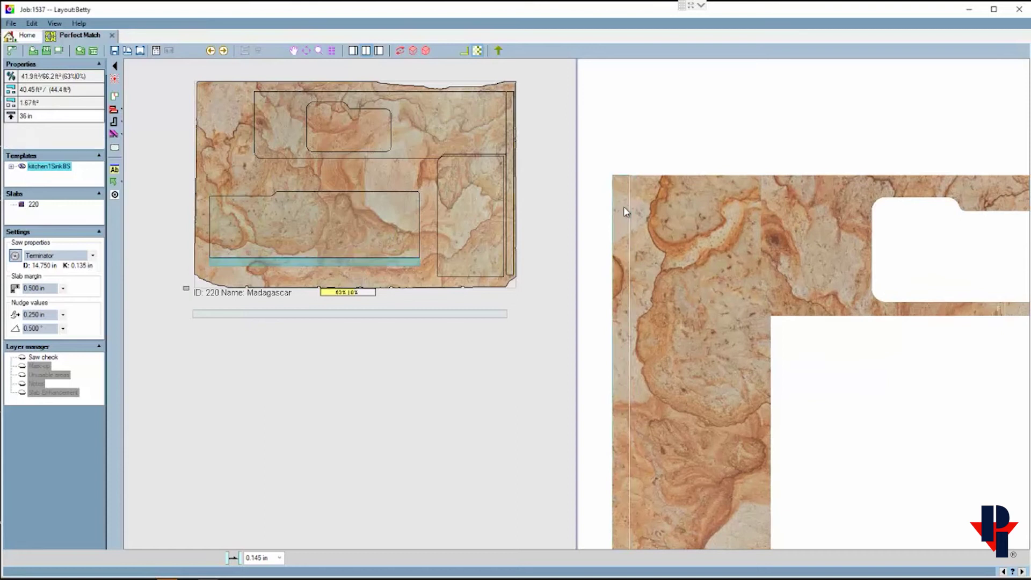
Examine the vein match across the seam between the long countertop piece and the sink piece in the assembled preview.
{"action": "left_click", "coordinate": [698, 193]}
{"action": "left_click", "coordinate": [761, 194]}
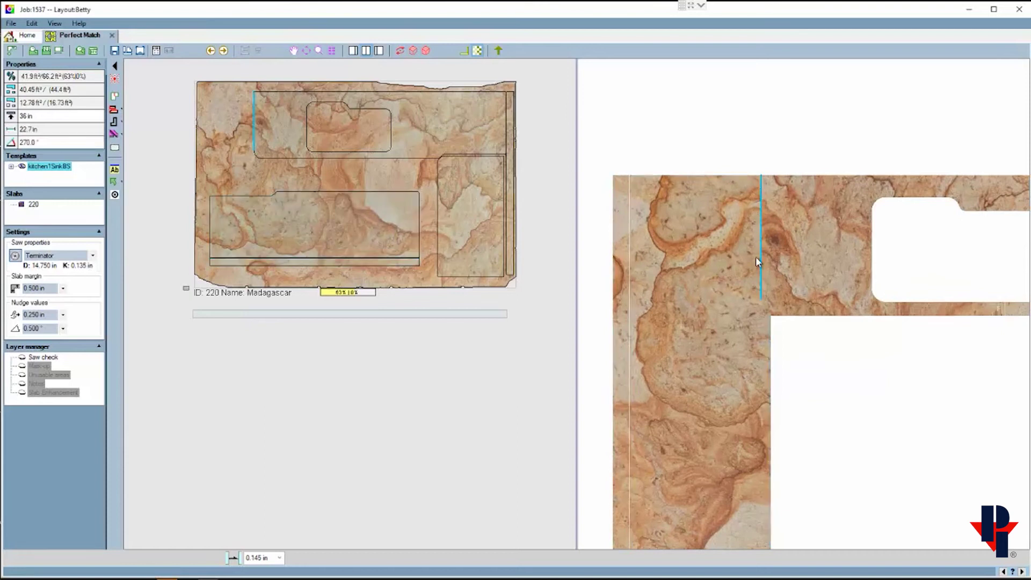
{"action": "left_click", "coordinate": [833, 347]}
{"action": "left_click", "coordinate": [821, 221]}
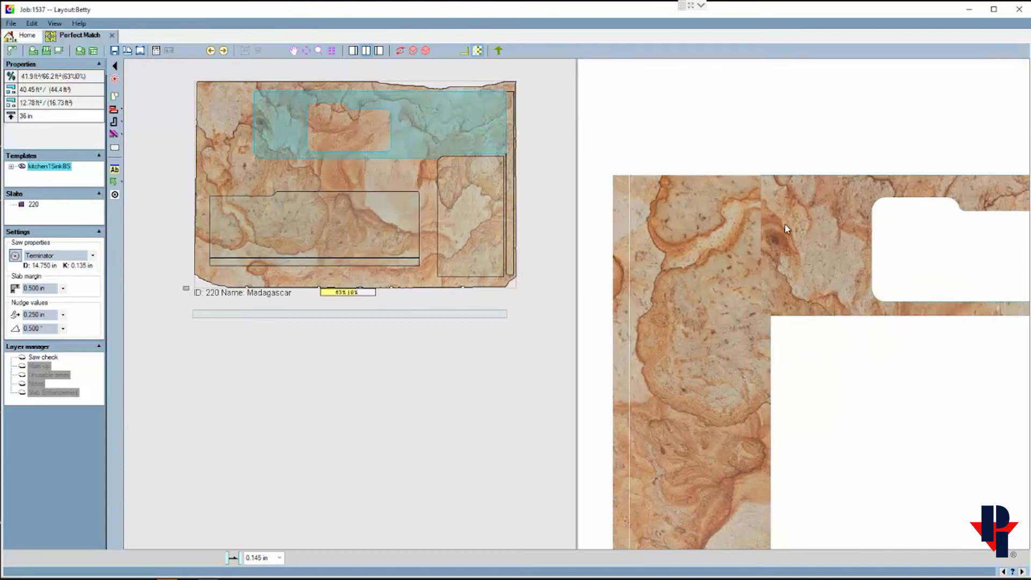
{"action": "left_click", "coordinate": [682, 271]}
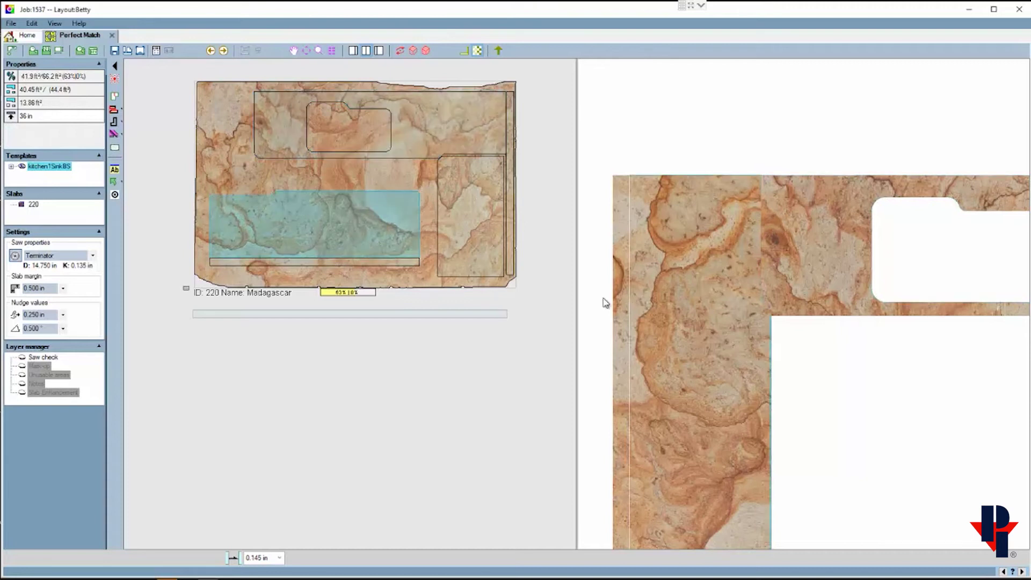
{"action": "left_click", "coordinate": [559, 322]}
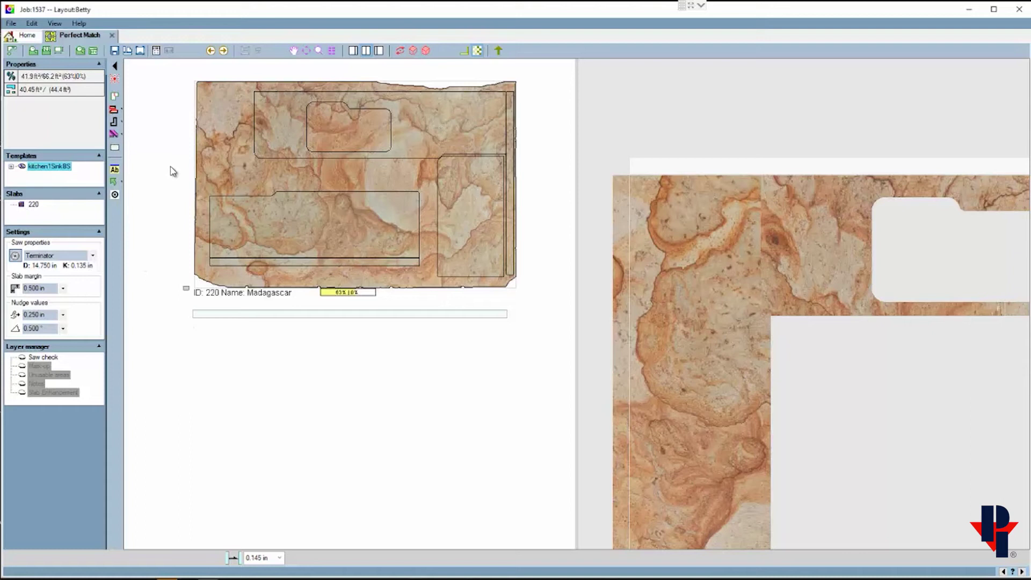
Select the long countertop piece together with its backsplash strip and set the nudge translate value to 1 in.
{"action": "left_click_drag", "start_coordinate": [171, 166], "coordinate": [428, 280]}
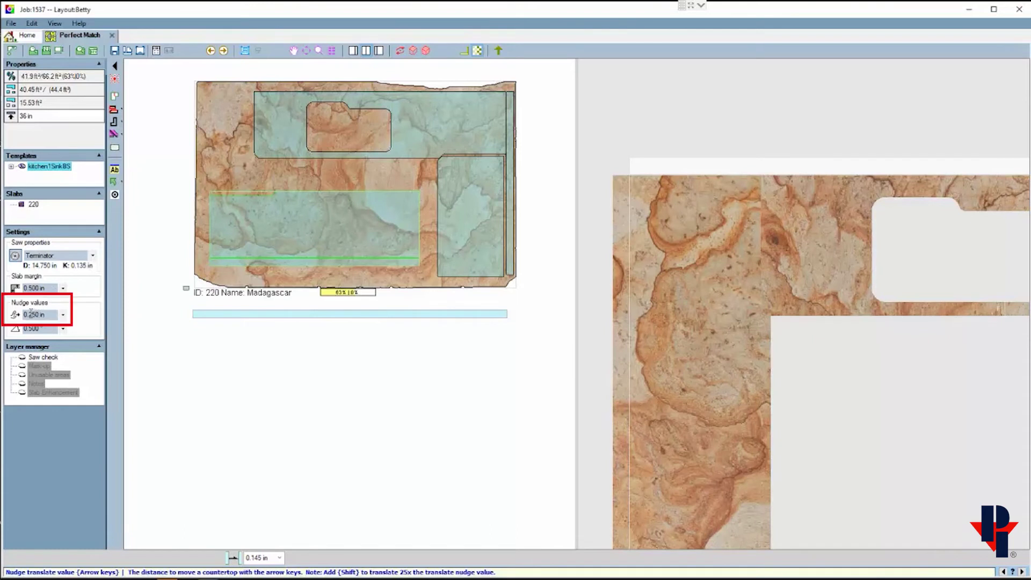
{"action": "double_click", "coordinate": [49, 315]}
{"action": "type", "text": "1"}
{"action": "key", "text": "Tab"}
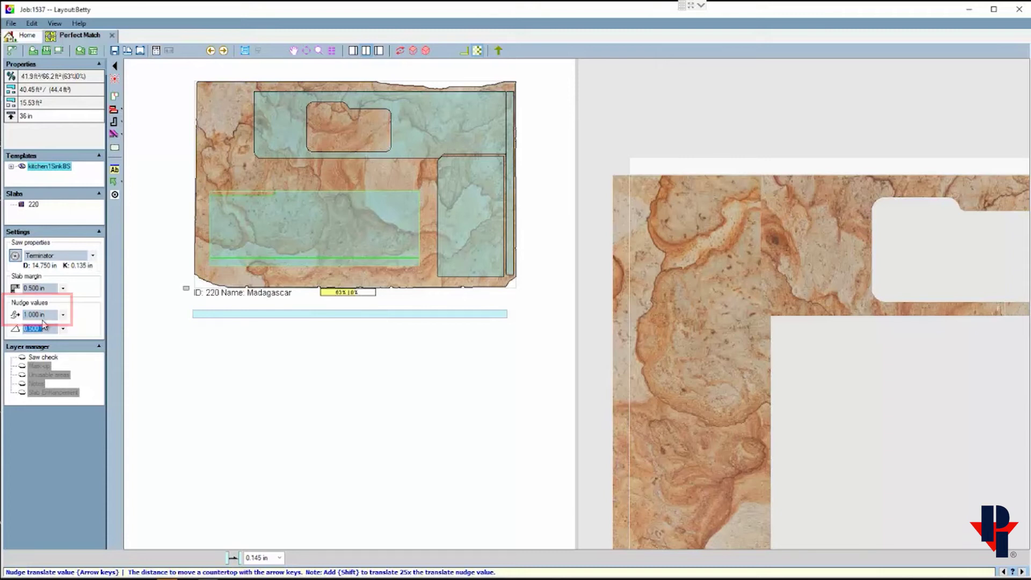
{"action": "left_click", "coordinate": [297, 231]}
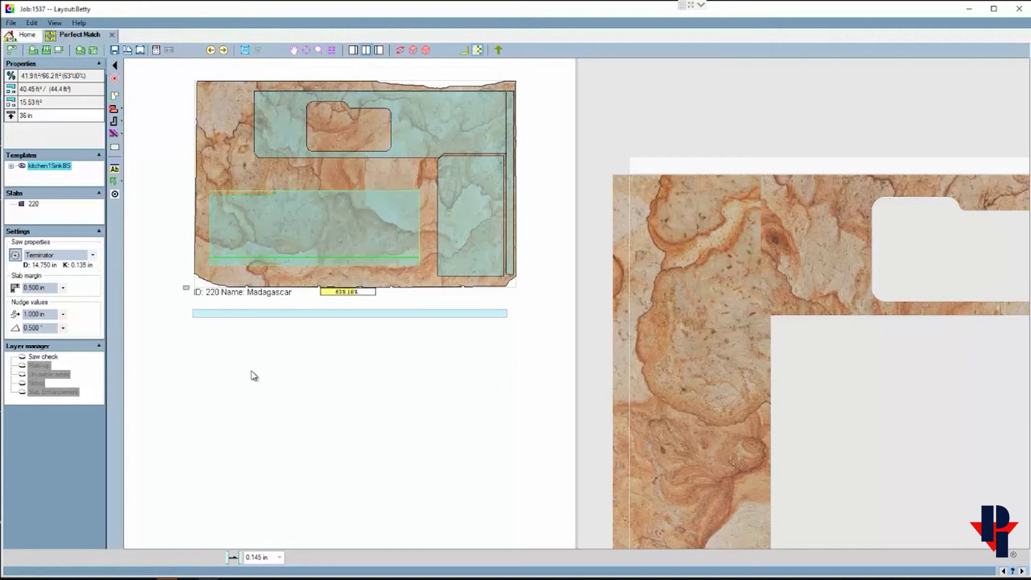
Nudge the selected countertop and strip 3 in right and 7 in up on the slab to improve the vein match.
{"action": "key", "text": "Right"}
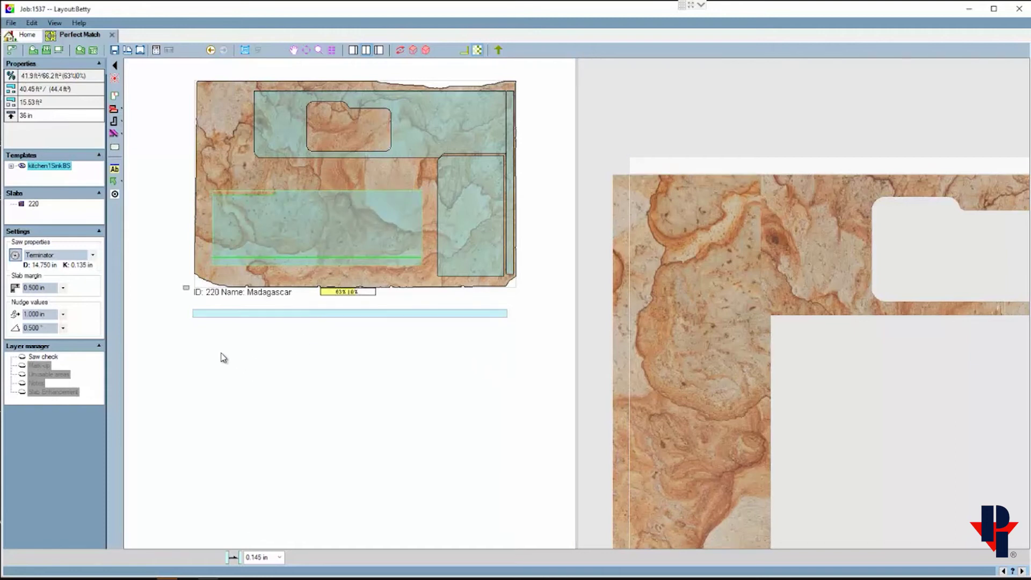
{"action": "key", "text": "Right"}
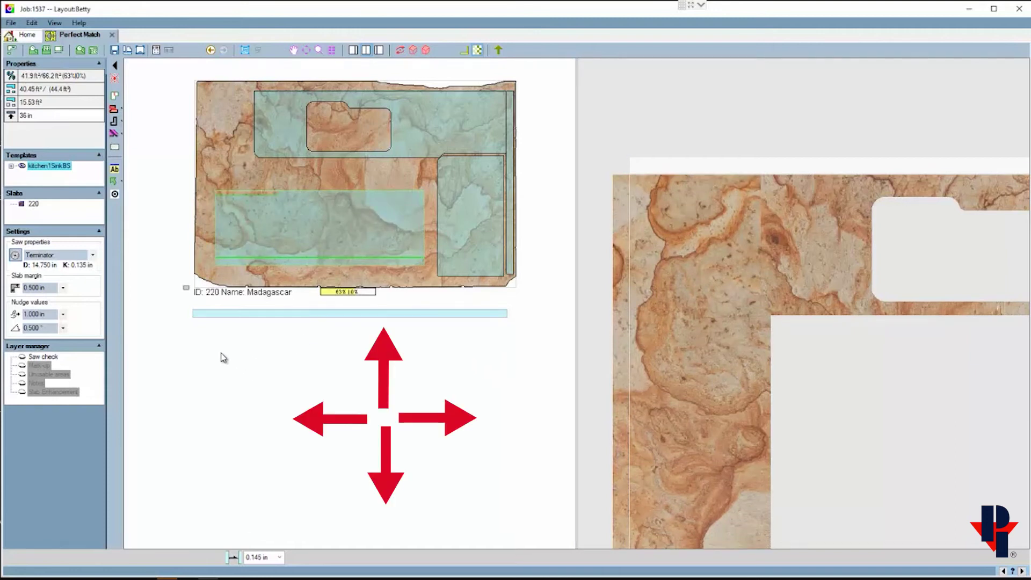
{"action": "key", "text": "Right"}
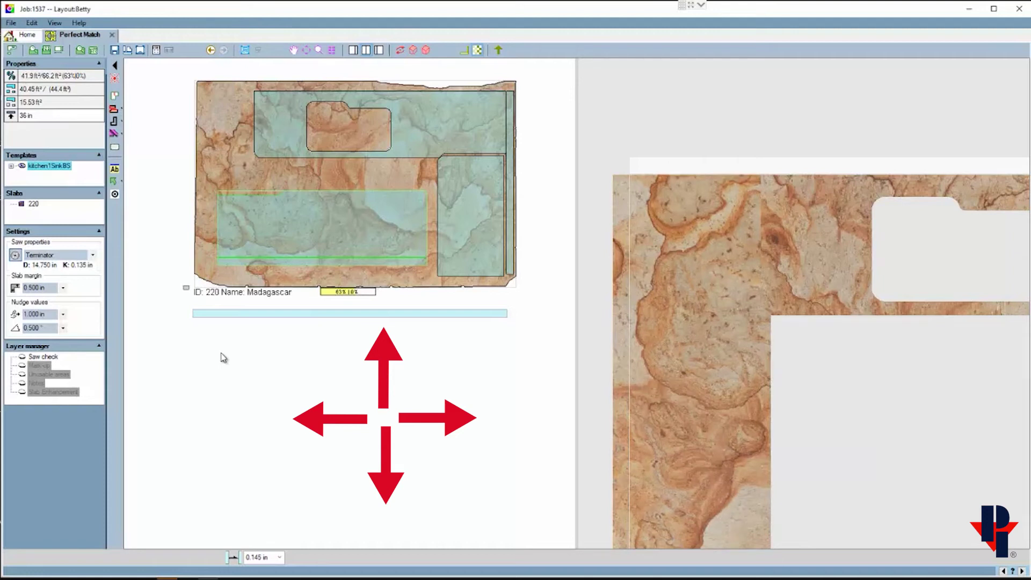
{"action": "key", "text": "Up"}
{"action": "key", "text": "Up"}
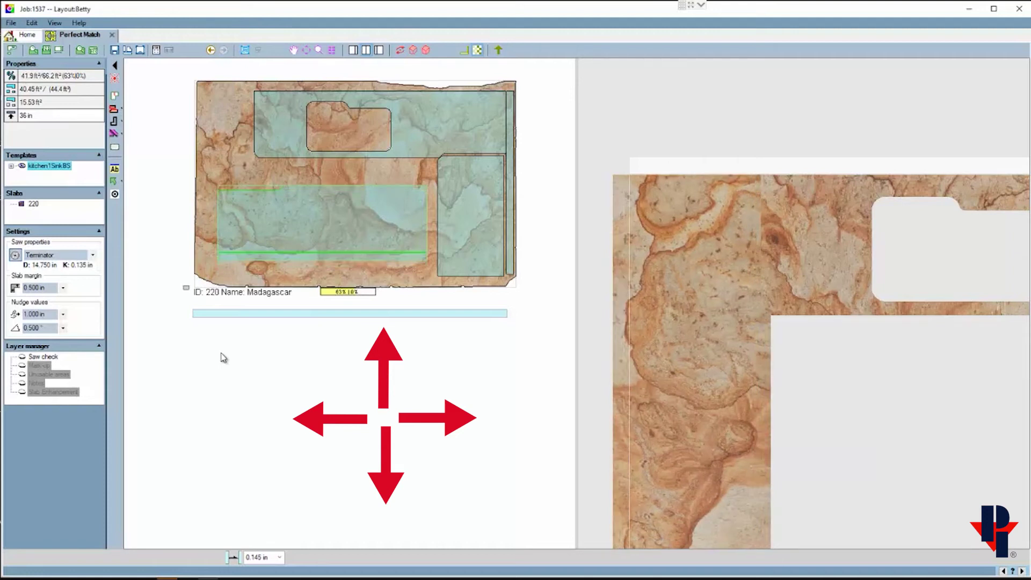
{"action": "key", "text": "Up"}
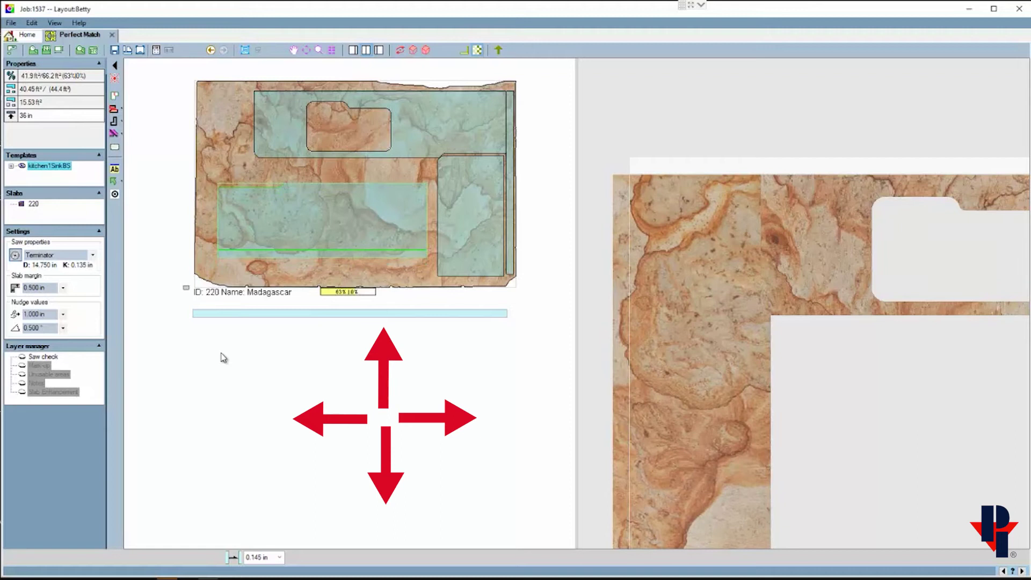
{"action": "key", "text": "Up"}
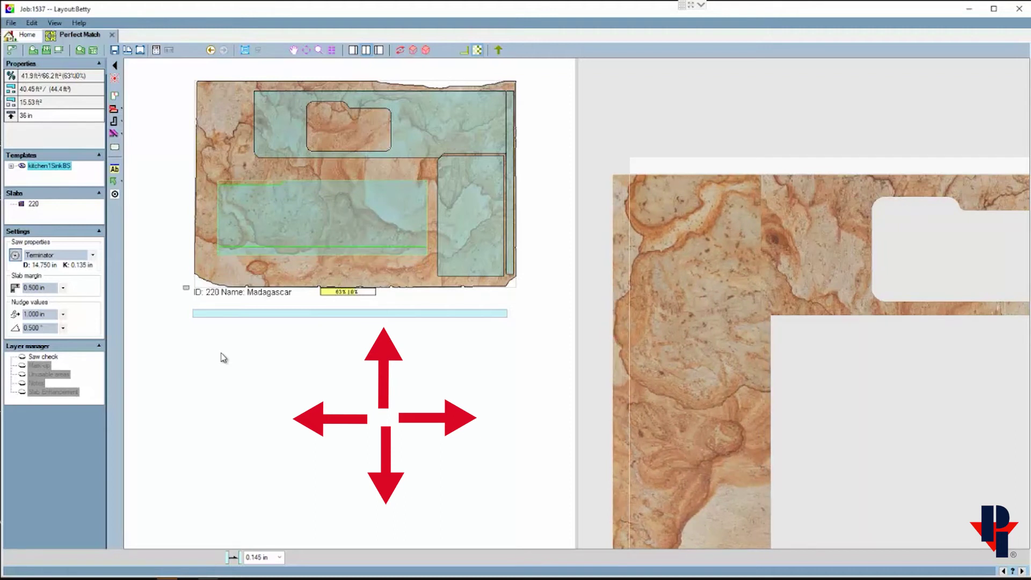
{"action": "key", "text": "Up"}
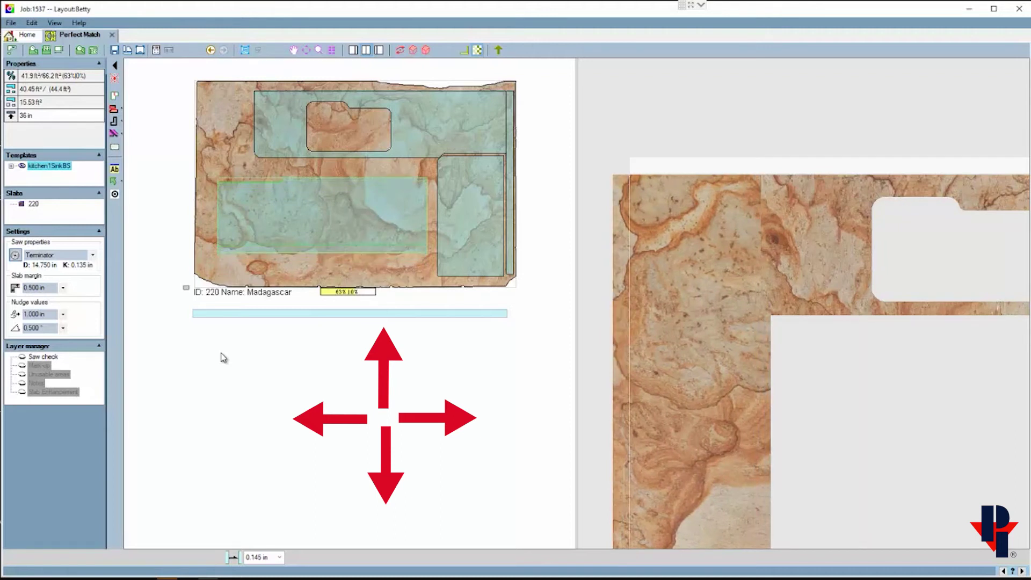
{"action": "key", "text": "Up"}
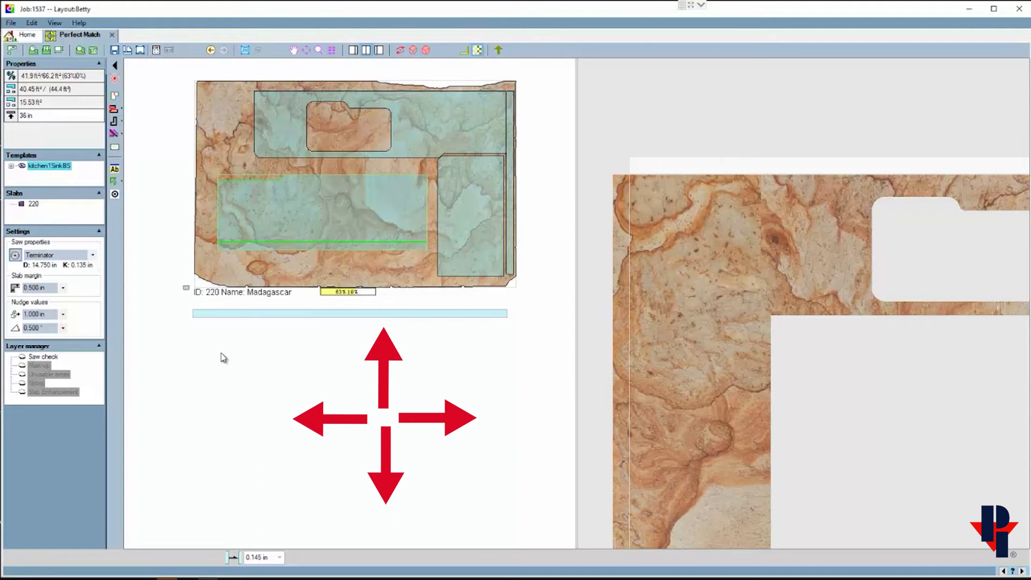
{"action": "key", "text": "Up"}
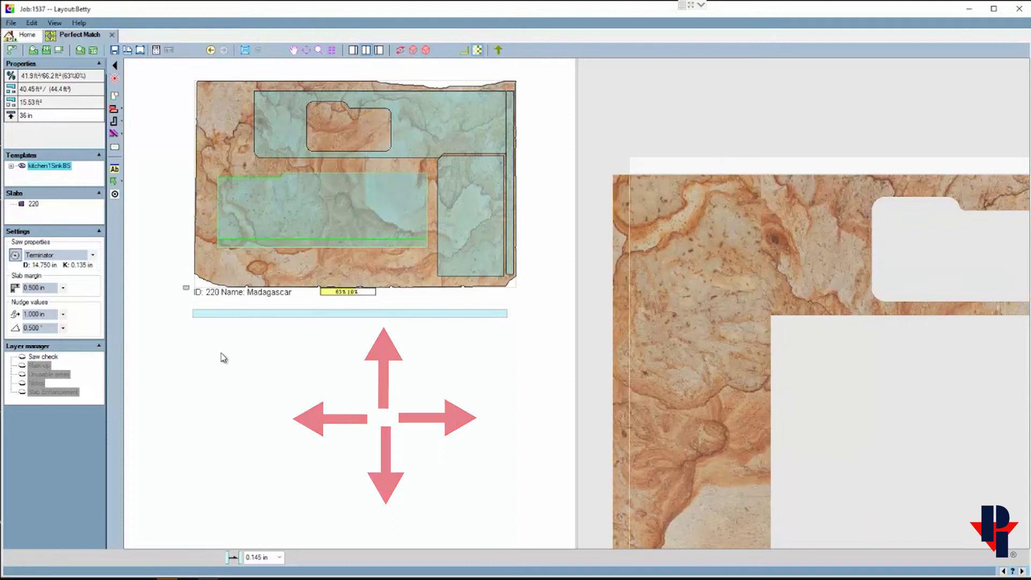
Set the nudge translate value to 0.25 in and fine-nudge the selected countertop and strip to the right.
{"action": "left_click_drag", "start_coordinate": [53, 314], "coordinate": [26, 311]}
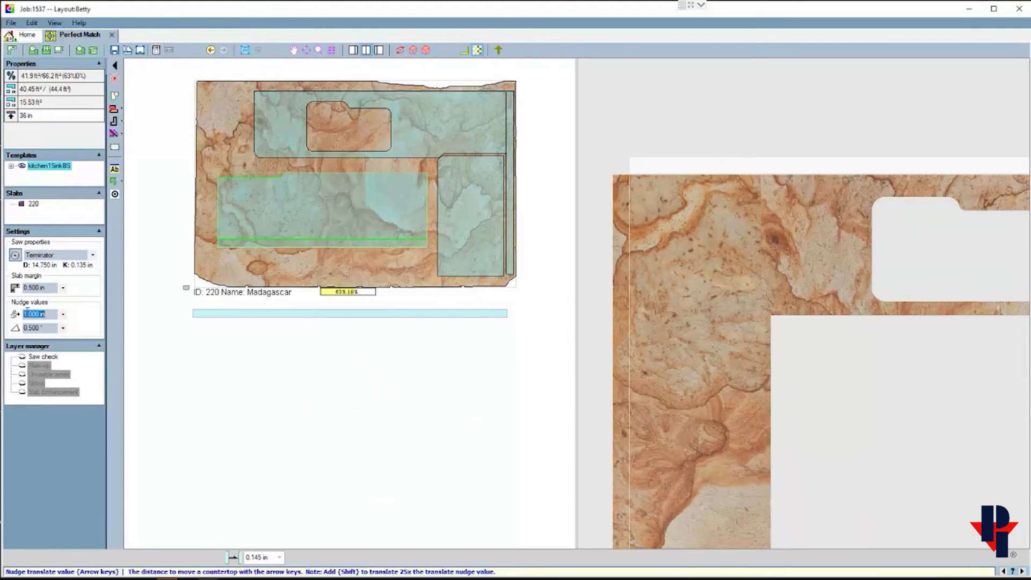
{"action": "key", "text": "BackSpace"}
{"action": "type", "text": ".25"}
{"action": "key", "text": "Return"}
{"action": "key", "text": "Right"}
{"action": "key", "text": "Right"}
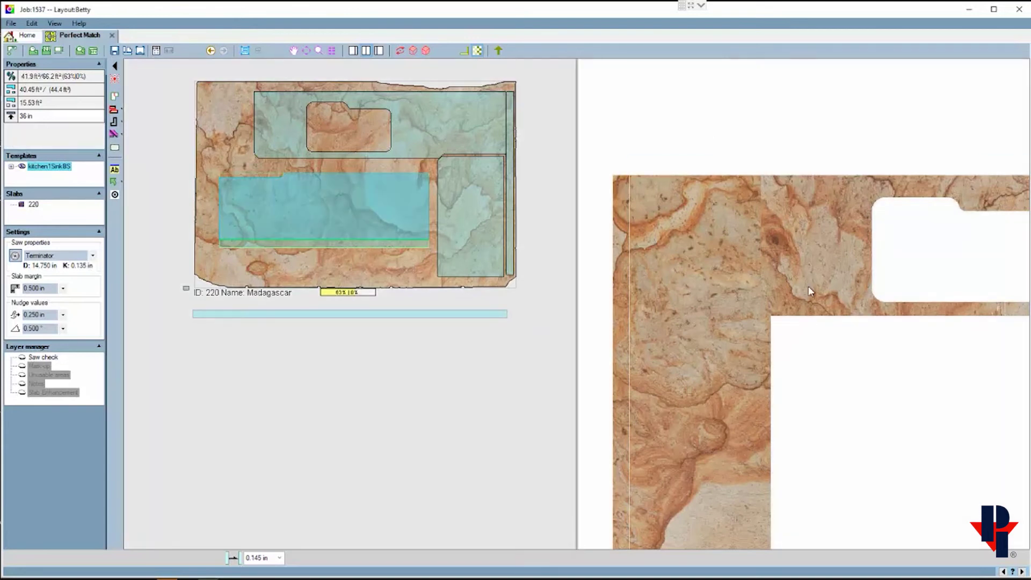
Examine the veining at the corner seam and across the whole assembled countertop after the nudges.
{"action": "left_click", "coordinate": [707, 194]}
{"action": "left_click", "coordinate": [707, 192]}
{"action": "left_click", "coordinate": [572, 322]}
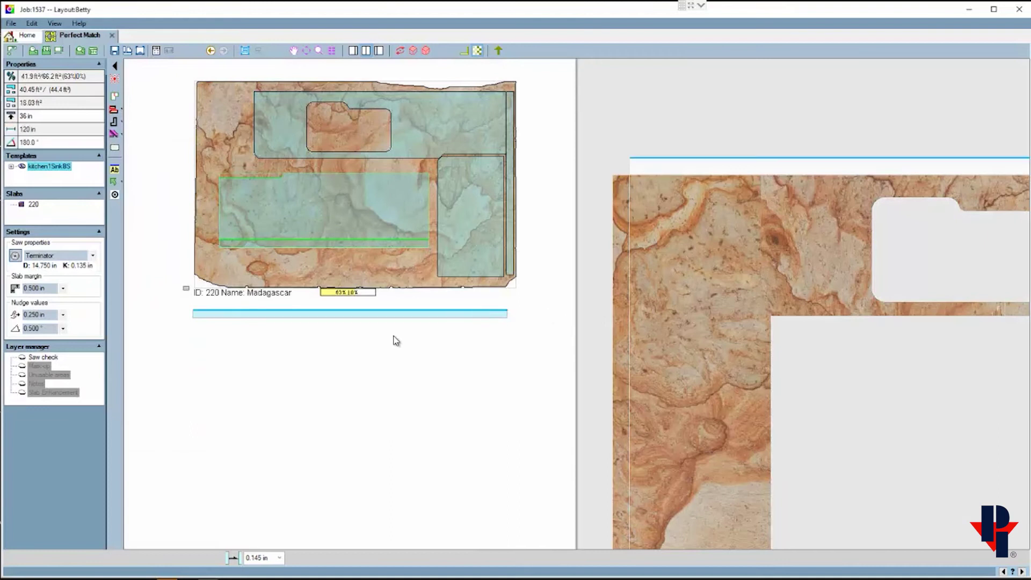
{"action": "left_click", "coordinate": [790, 411]}
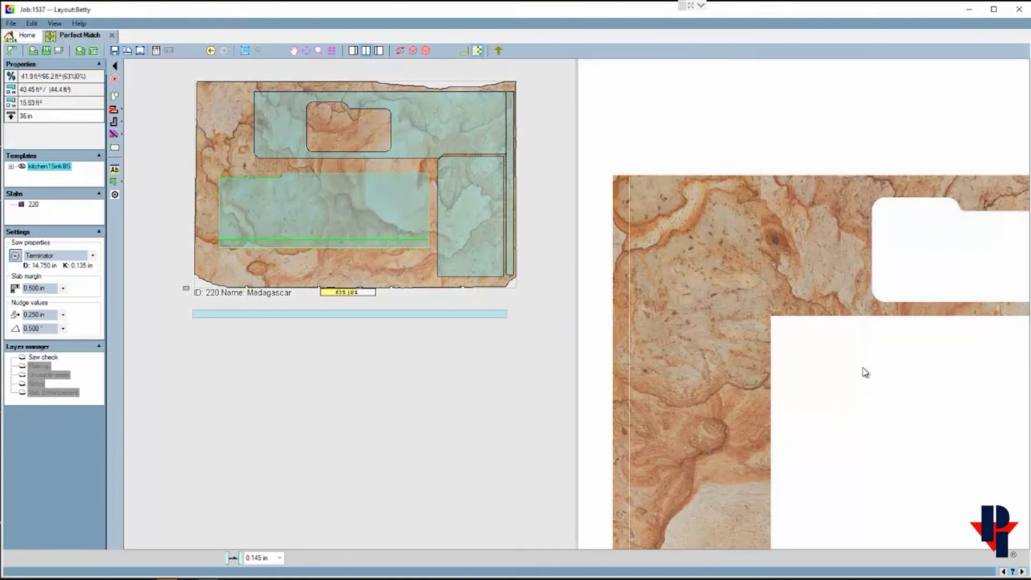
{"action": "scroll", "coordinate": [861, 372], "scroll_direction": "down", "scroll_amount": 2}
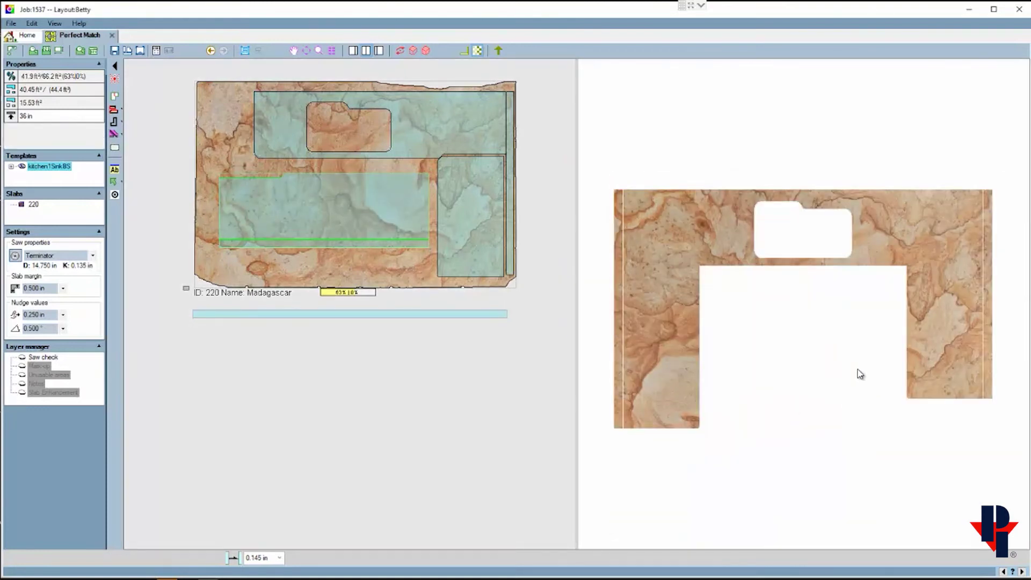
Split the 120 in backsplash strip at its midpoint with a straight dynamic seam and move the right half away from the left.
{"action": "left_click", "coordinate": [534, 382]}
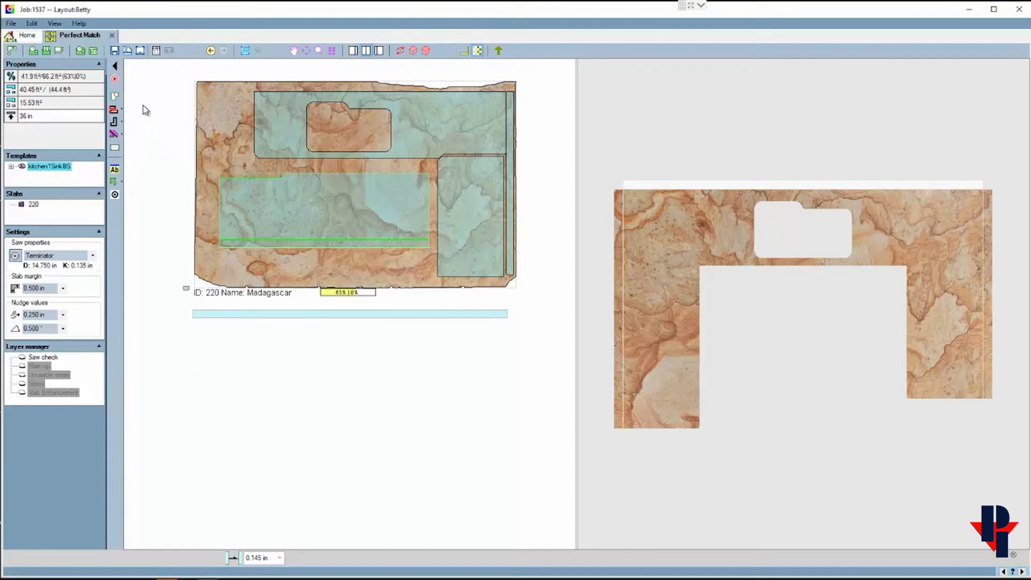
{"action": "left_click", "coordinate": [115, 98]}
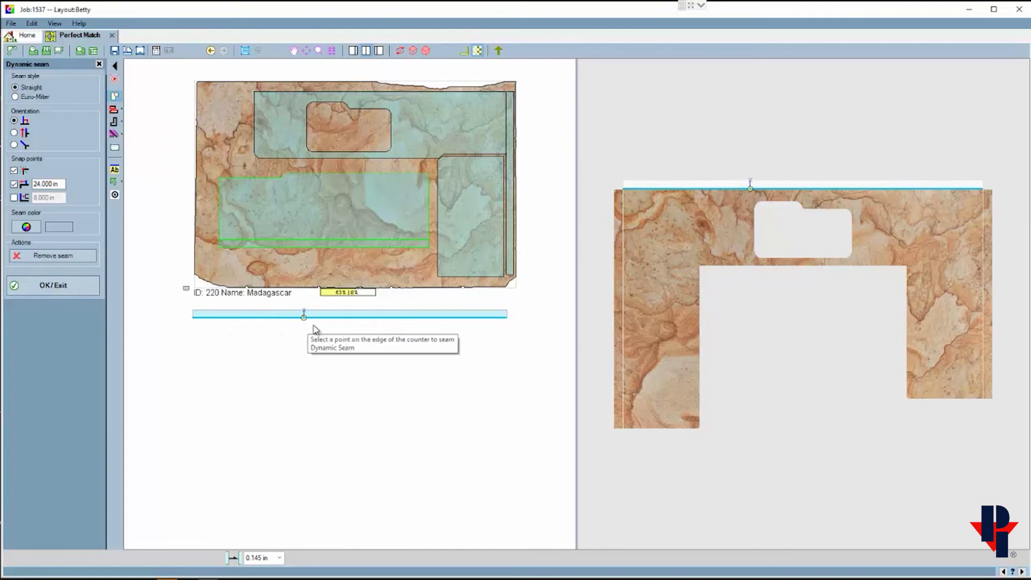
{"action": "left_click", "coordinate": [351, 328]}
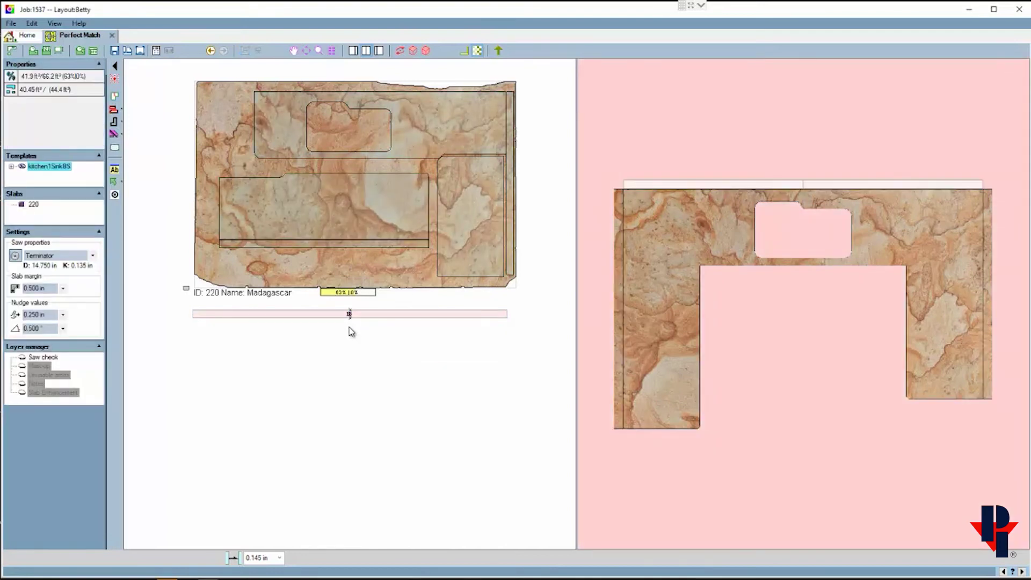
{"action": "left_click", "coordinate": [356, 317]}
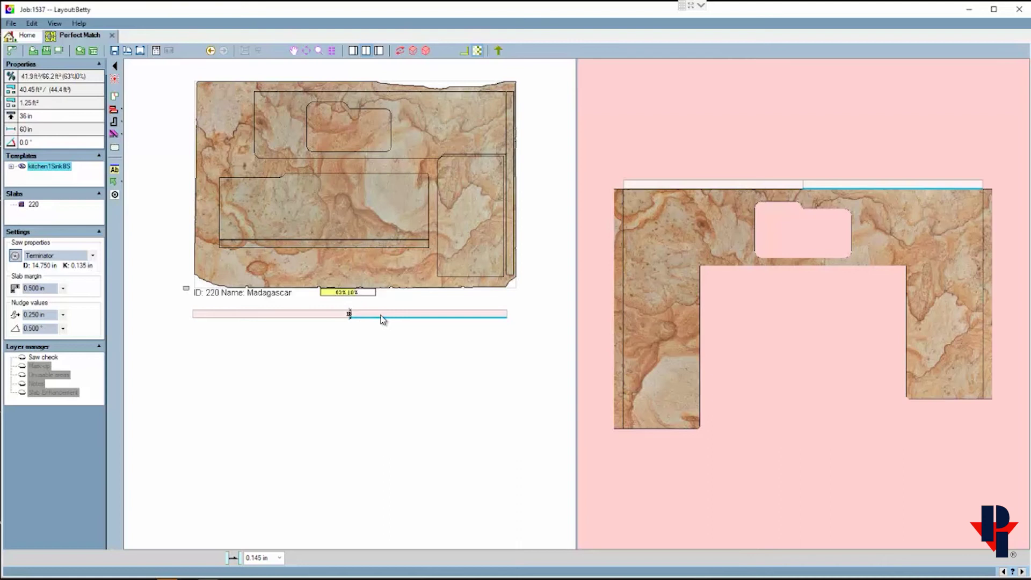
{"action": "left_click_drag", "start_coordinate": [383, 320], "coordinate": [373, 351]}
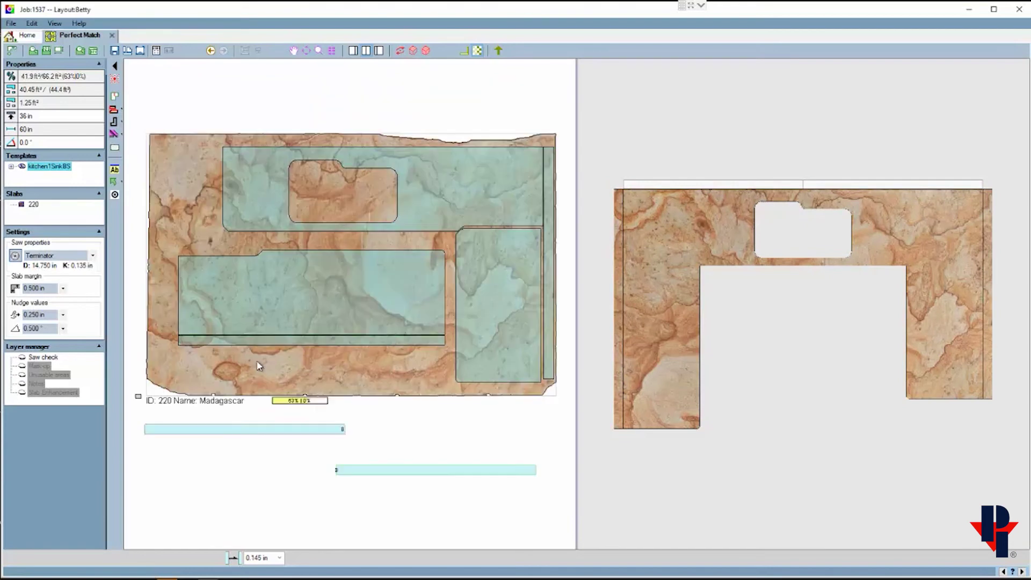
Place the left half of the split backsplash strip on the slab below the long countertop piece and fine-nudge it right.
{"action": "left_click", "coordinate": [242, 433]}
{"action": "left_click_drag", "start_coordinate": [237, 430], "coordinate": [304, 380]}
{"action": "scroll", "coordinate": [773, 290], "scroll_direction": "up", "scroll_amount": 2}
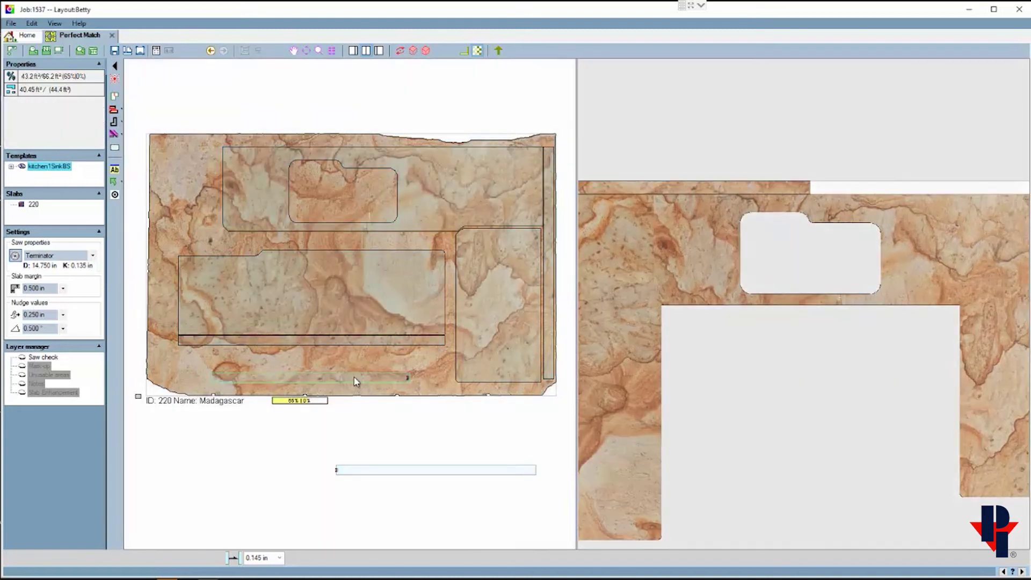
{"action": "key", "text": "Right"}
{"action": "key", "text": "Right"}
{"action": "key", "text": "Right"}
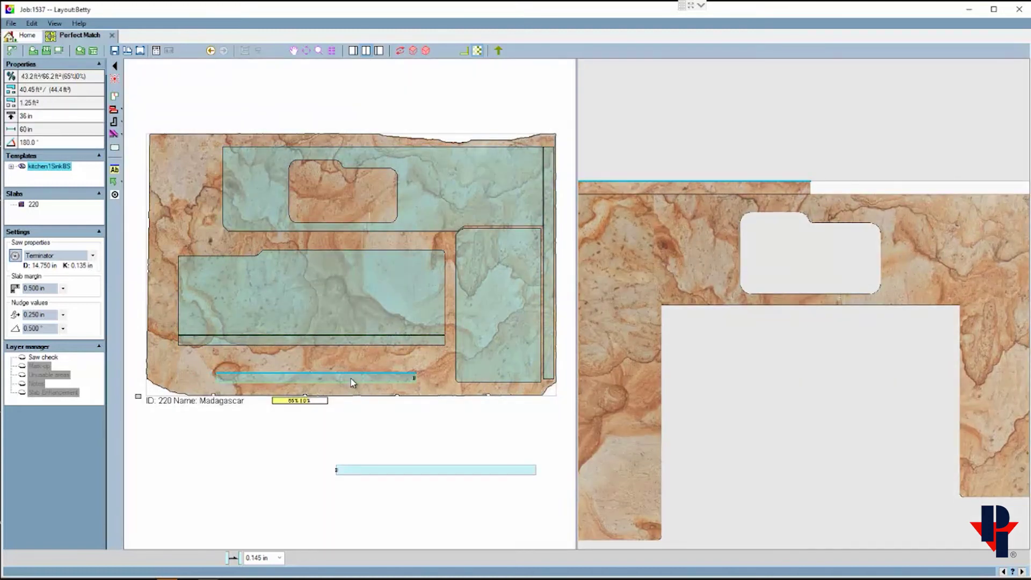
Place the right half of the split backsplash strip on the slab directly above the left half.
{"action": "left_click", "coordinate": [820, 410]}
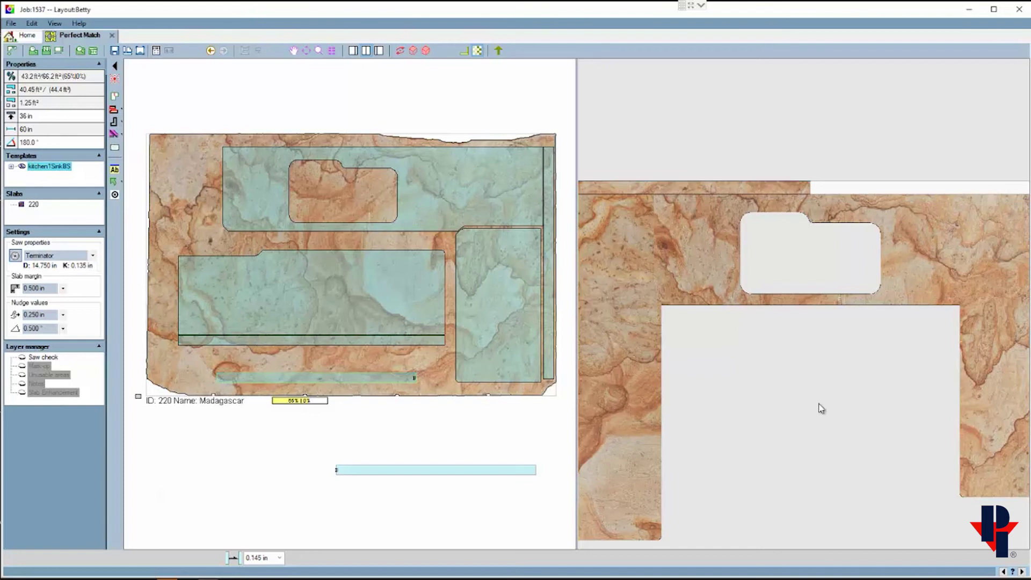
{"action": "scroll", "coordinate": [790, 398], "scroll_direction": "down", "scroll_amount": 2}
{"action": "left_click", "coordinate": [841, 272]}
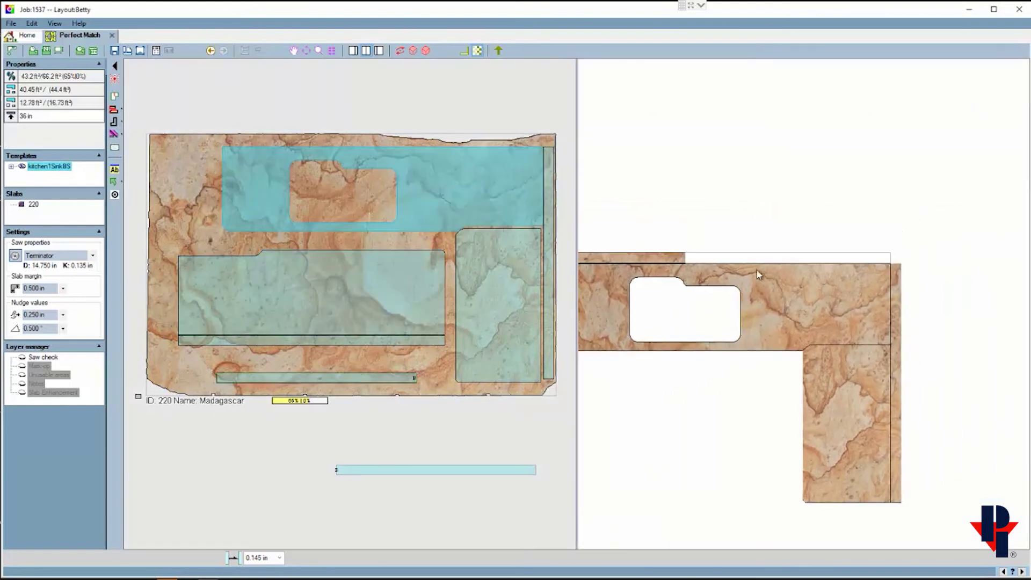
{"action": "left_click", "coordinate": [446, 424]}
{"action": "left_click_drag", "start_coordinate": [423, 471], "coordinate": [294, 363]}
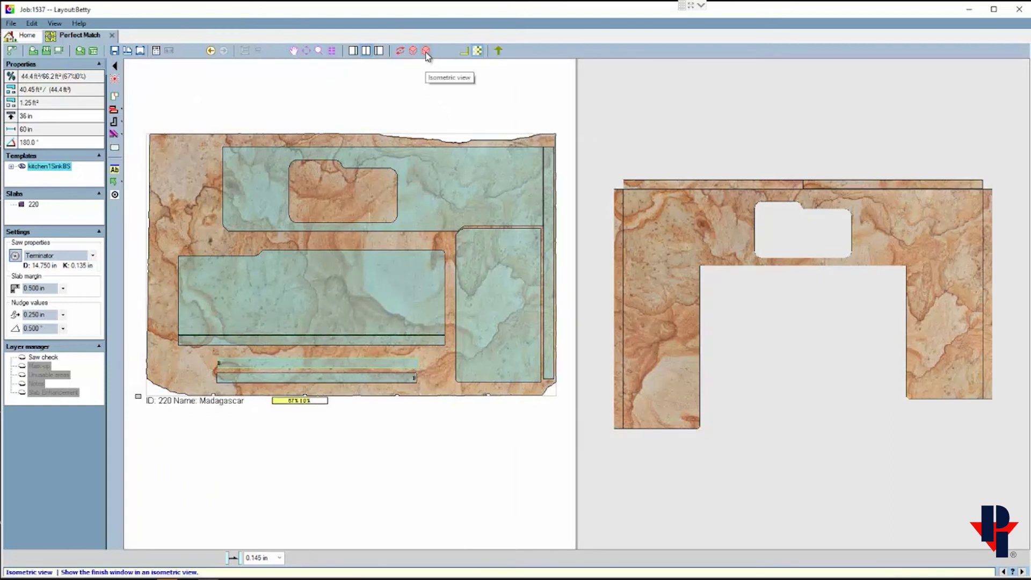
Show the assembled layout in isometric view, examine the left corner up close and deselect all parts.
{"action": "left_click", "coordinate": [426, 51]}
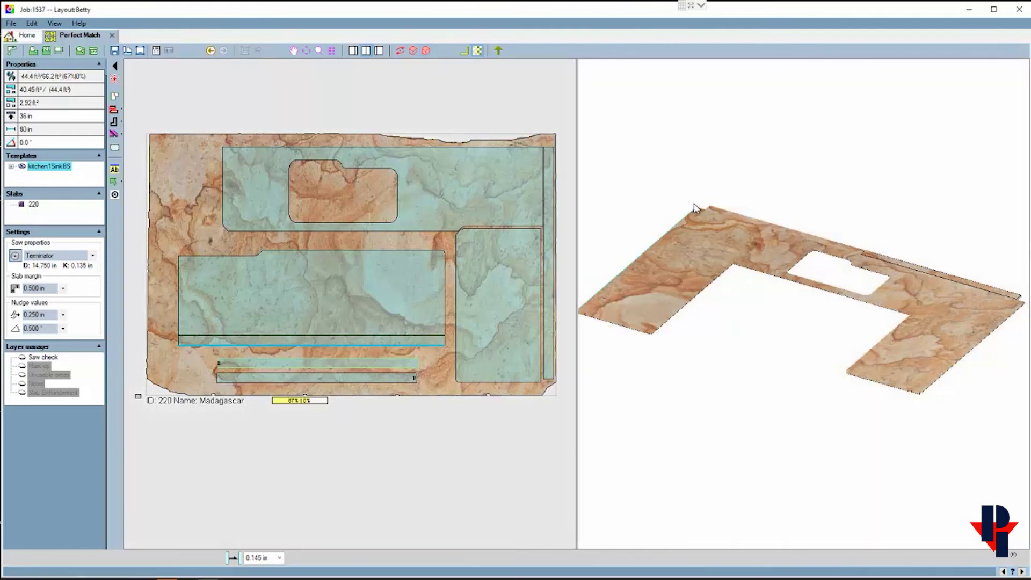
{"action": "scroll", "coordinate": [700, 209], "scroll_direction": "up", "scroll_amount": 5}
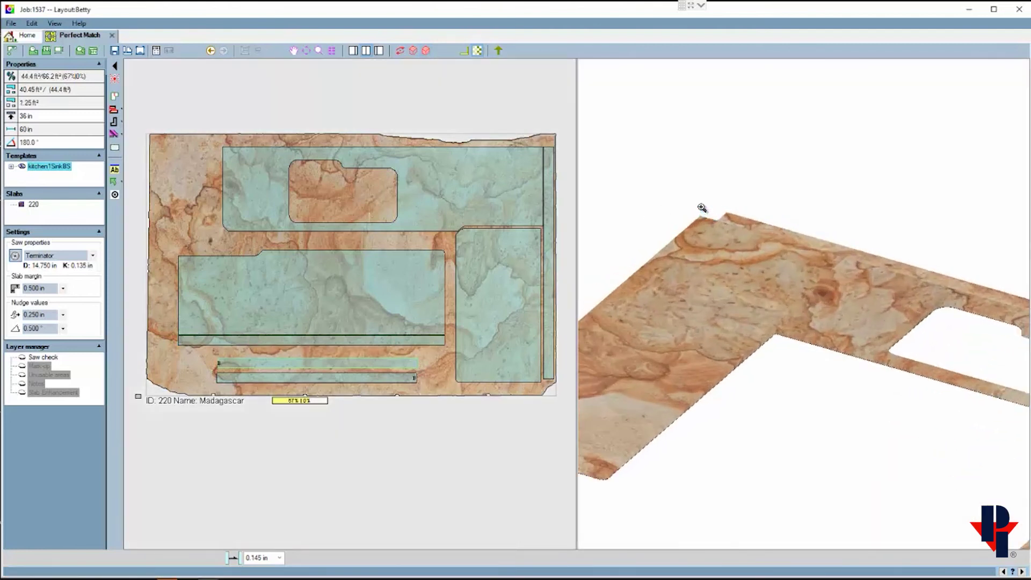
{"action": "scroll", "coordinate": [702, 207], "scroll_direction": "up", "scroll_amount": 1}
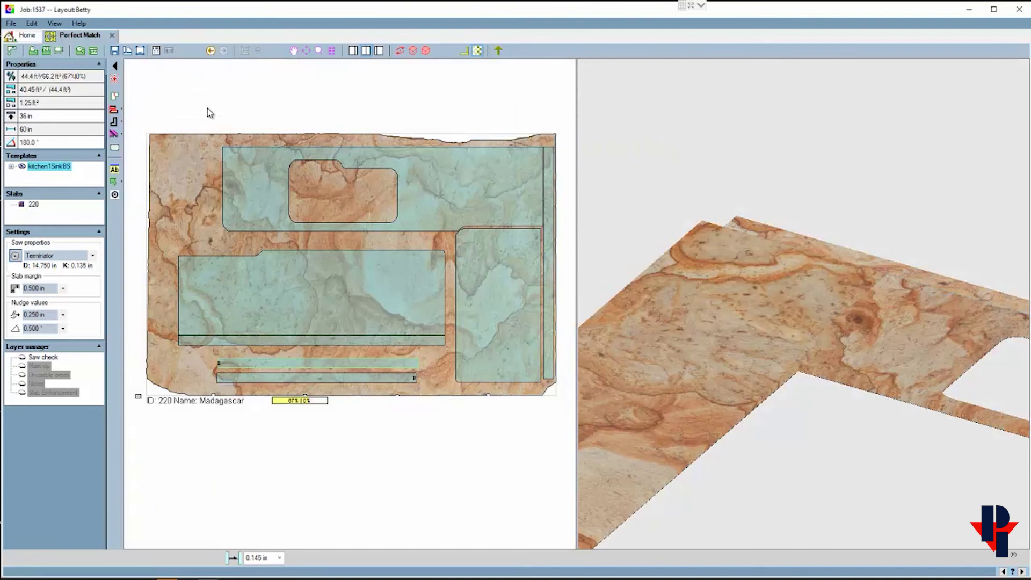
{"action": "key", "text": "Escape"}
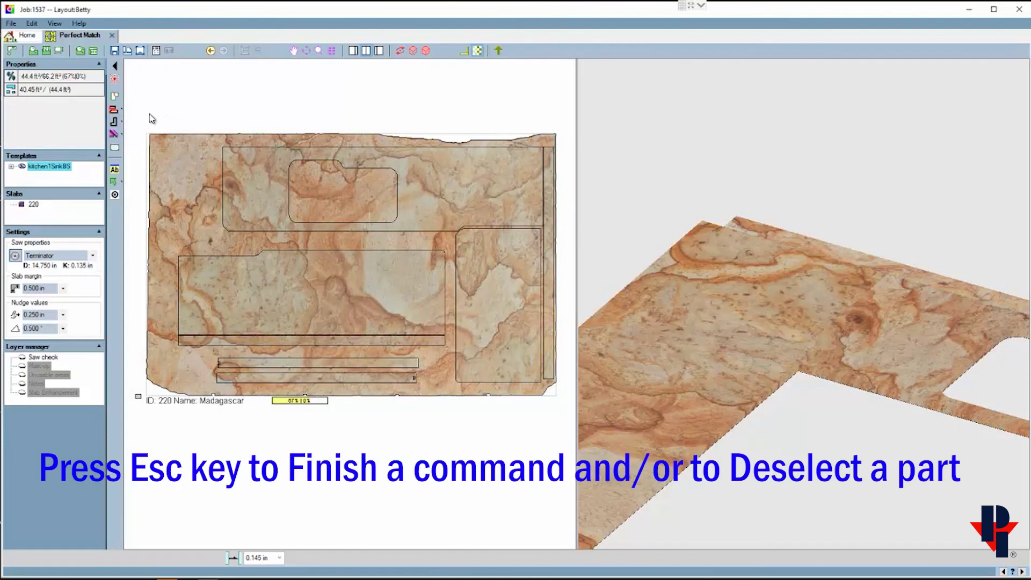
Assign the left backsplash strip to the left counter's outer edge so it stands upright in the assembled preview.
{"action": "left_click", "coordinate": [119, 136]}
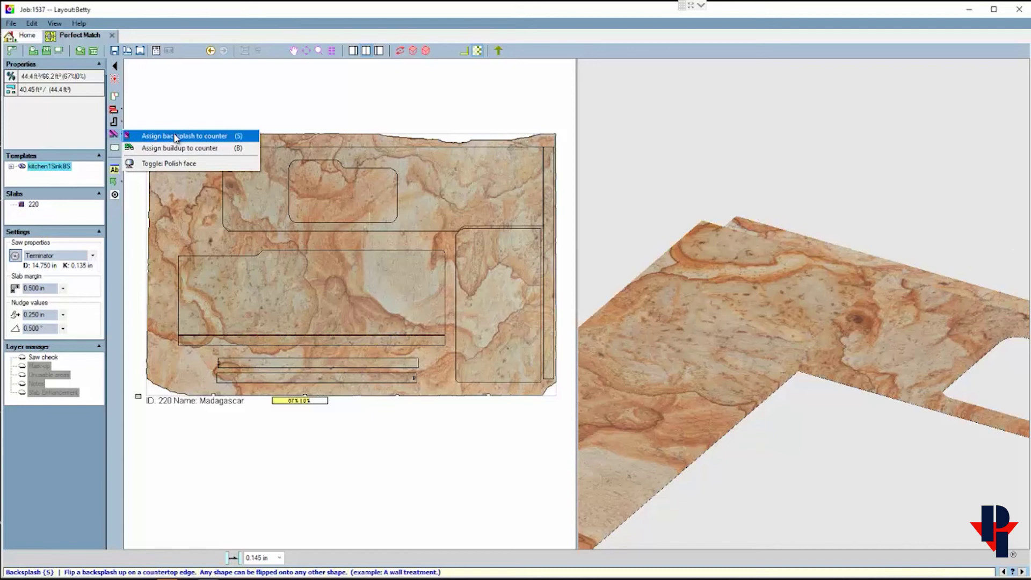
{"action": "left_click", "coordinate": [176, 136]}
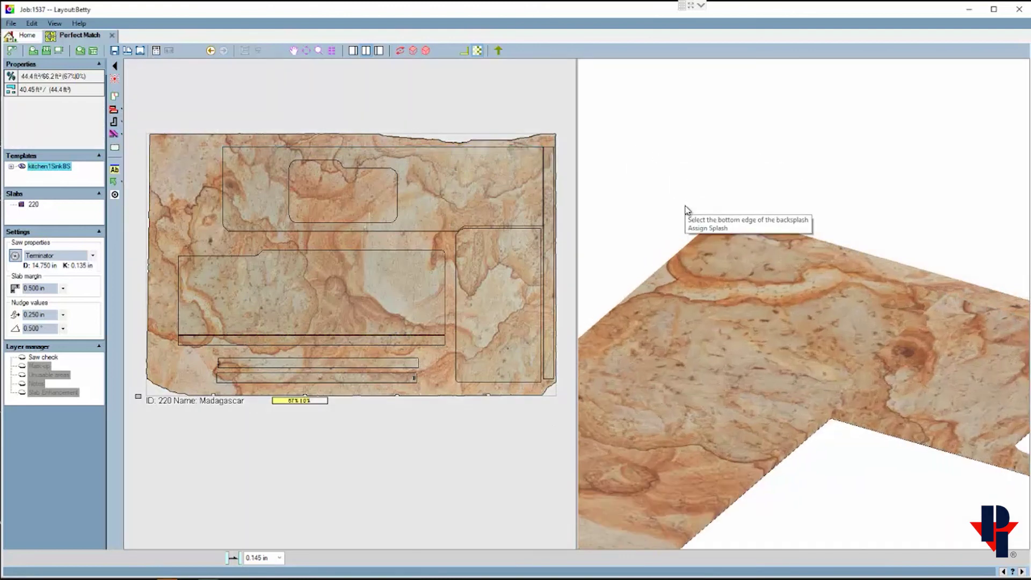
{"action": "scroll", "coordinate": [686, 210], "scroll_direction": "up", "scroll_amount": 3}
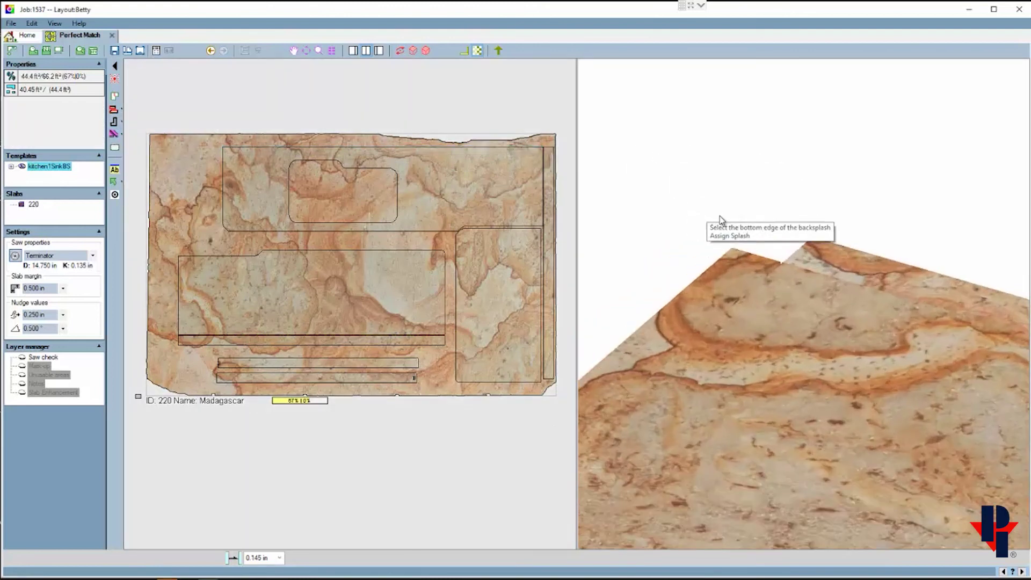
{"action": "left_click", "coordinate": [767, 274]}
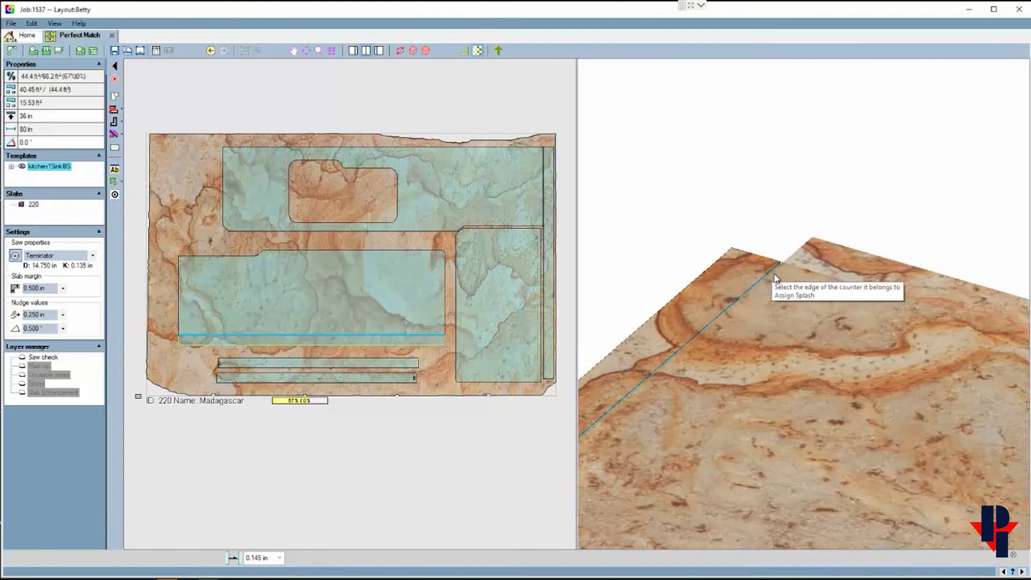
{"action": "left_click", "coordinate": [775, 277]}
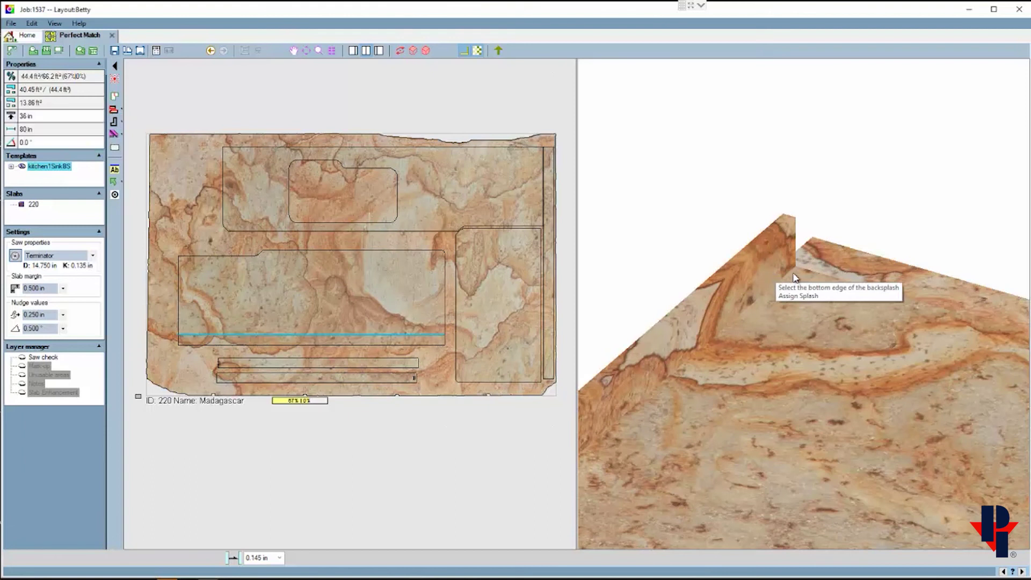
Assign the left half of the split rear backsplash to the rear edge of the counter.
{"action": "scroll", "coordinate": [830, 275], "scroll_direction": "up", "scroll_amount": 2}
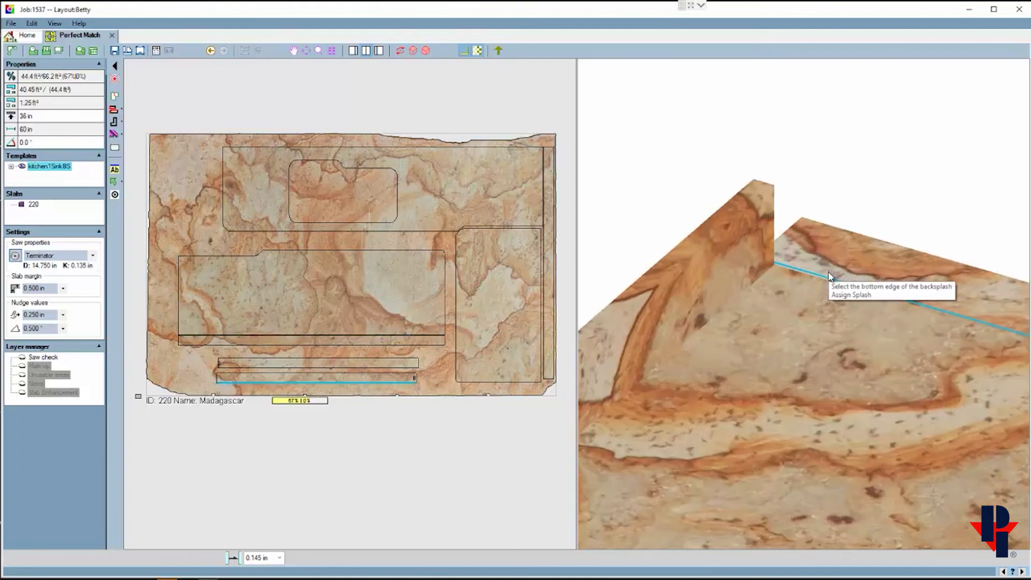
{"action": "left_click", "coordinate": [830, 277]}
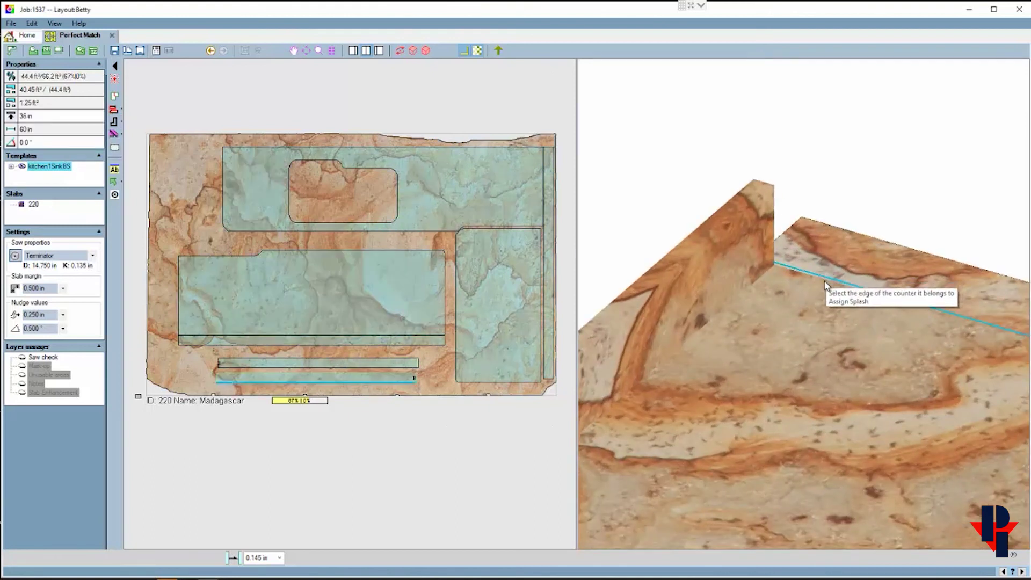
{"action": "left_click", "coordinate": [822, 287]}
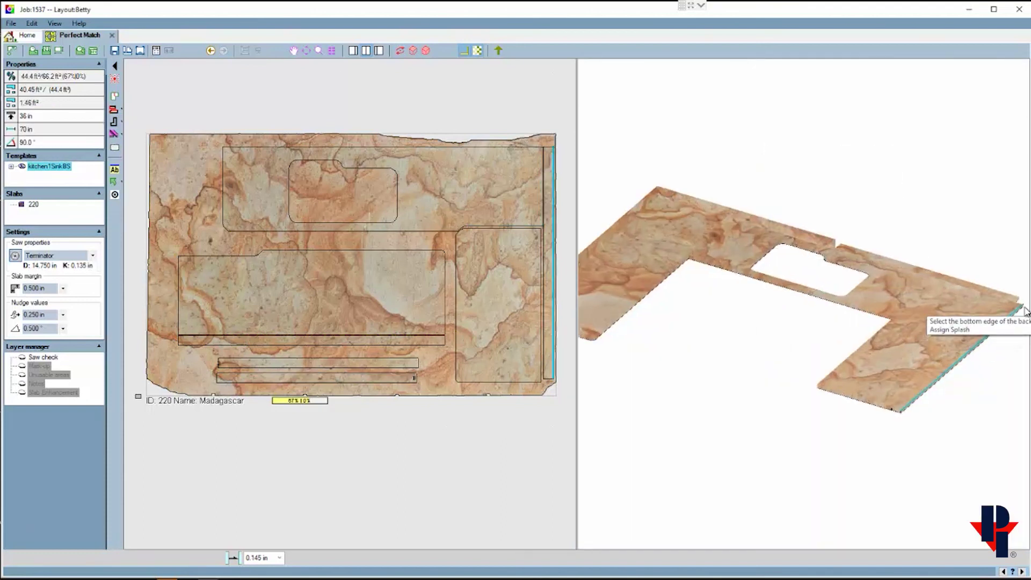
Assign the right half of the split rear backsplash to the counter's rear edge at the right corner.
{"action": "scroll", "coordinate": [1026, 310], "scroll_direction": "up", "scroll_amount": 3}
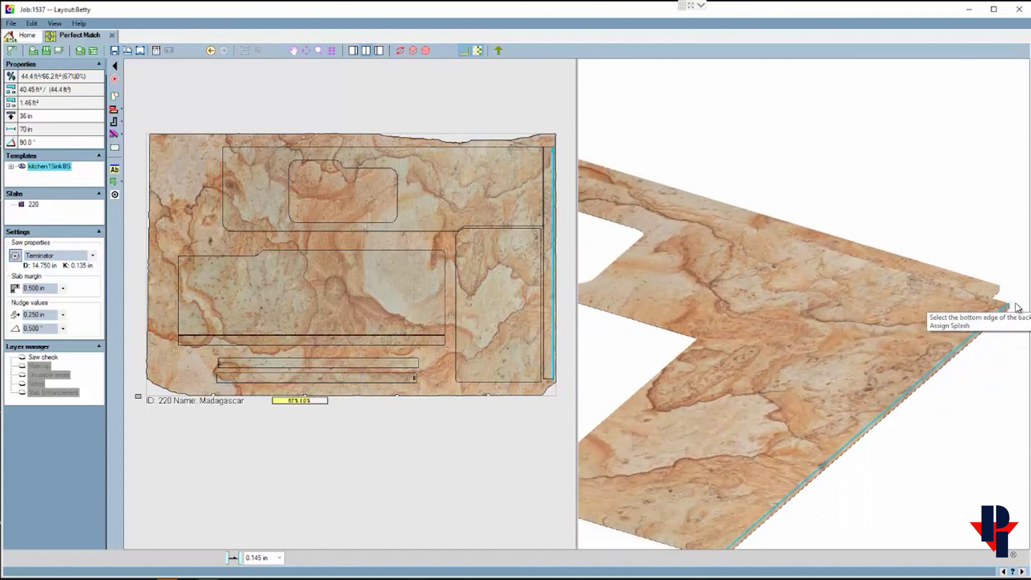
{"action": "left_click", "coordinate": [980, 295]}
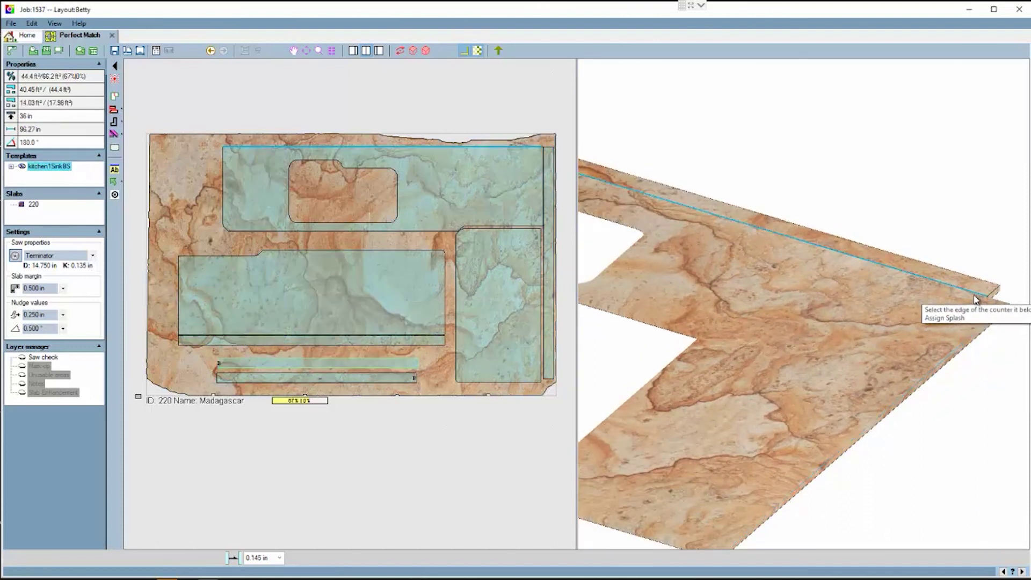
{"action": "left_click", "coordinate": [976, 299]}
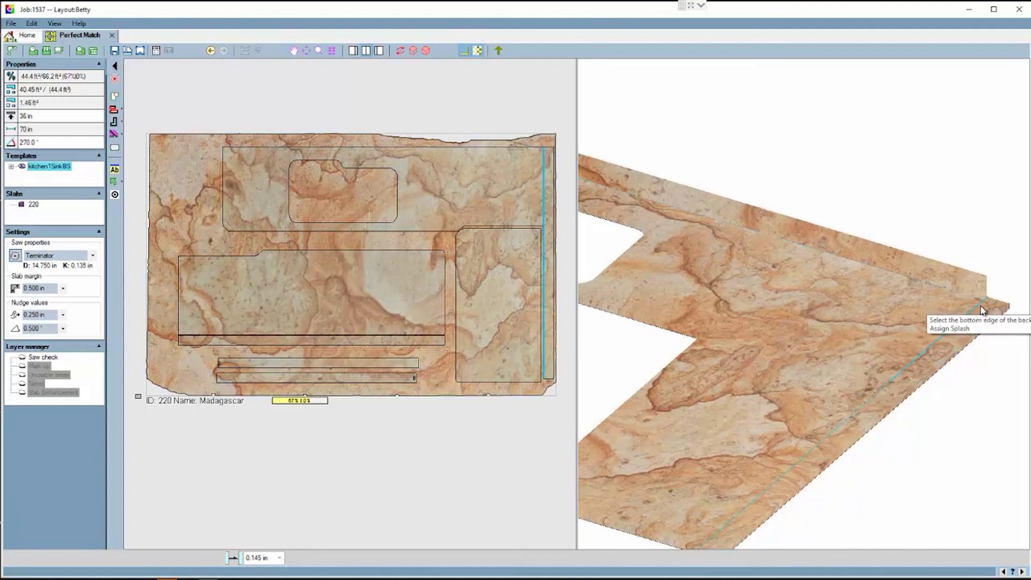
Assign the 70 in right backsplash strip to the right counter's outer edge.
{"action": "left_click", "coordinate": [983, 310]}
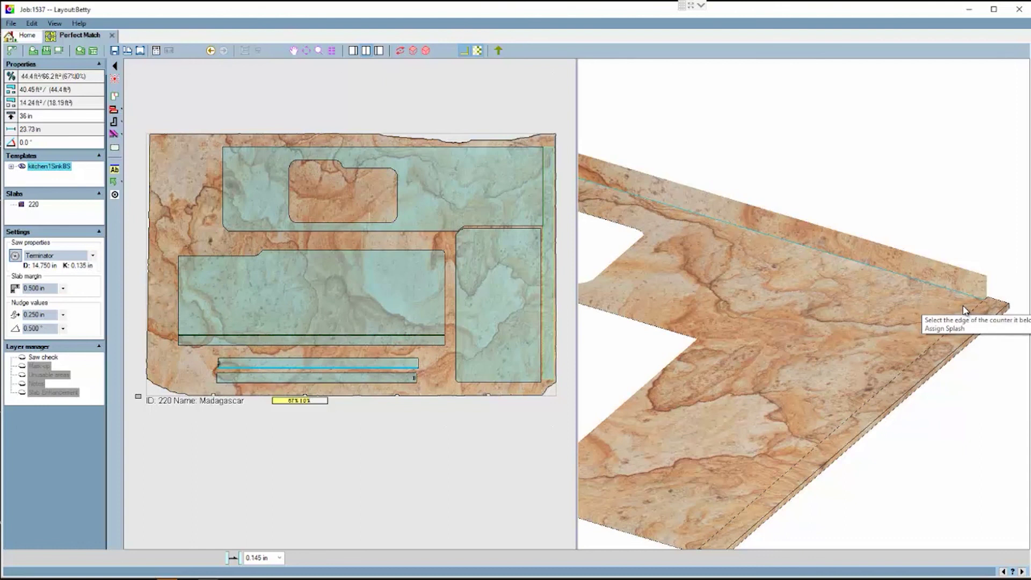
{"action": "left_click", "coordinate": [966, 314]}
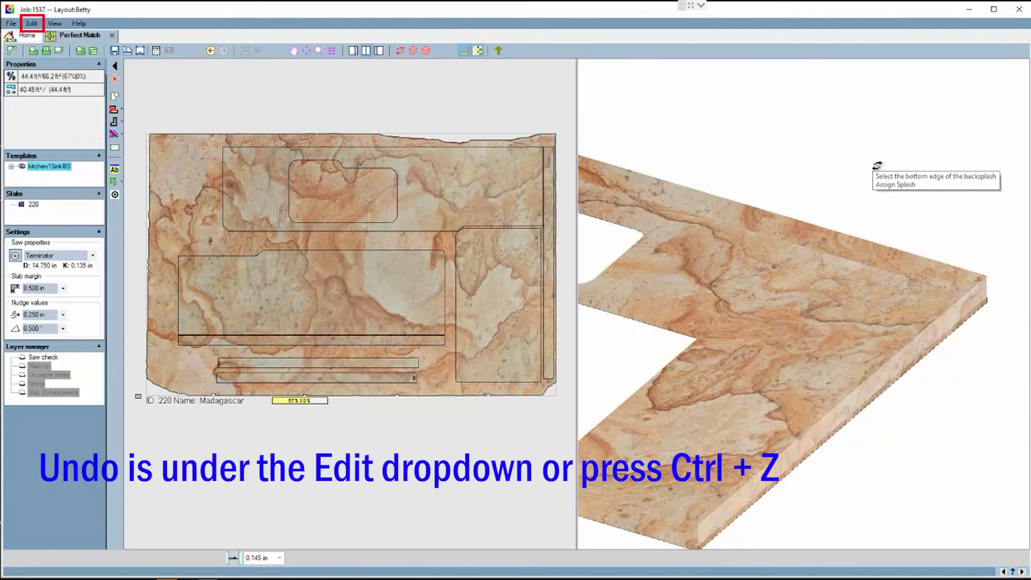
{"action": "key", "text": "ctrl+z"}
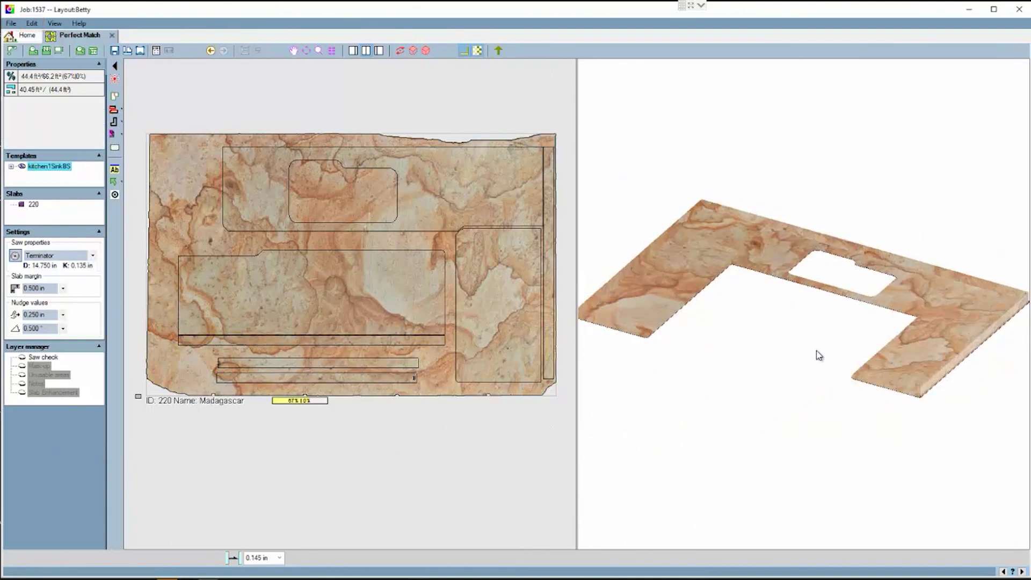
{"action": "left_click", "coordinate": [469, 334]}
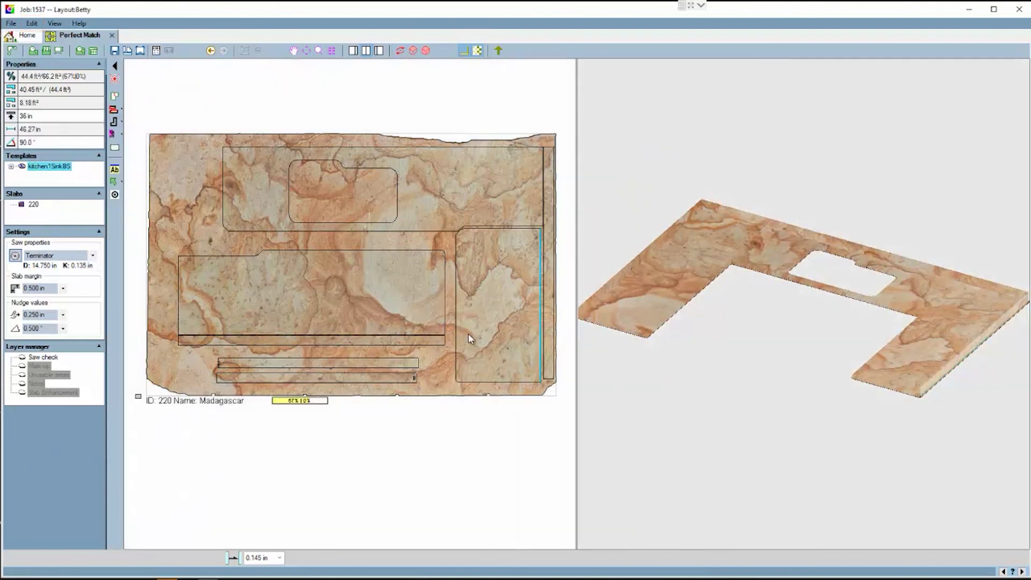
{"action": "left_click", "coordinate": [314, 366]}
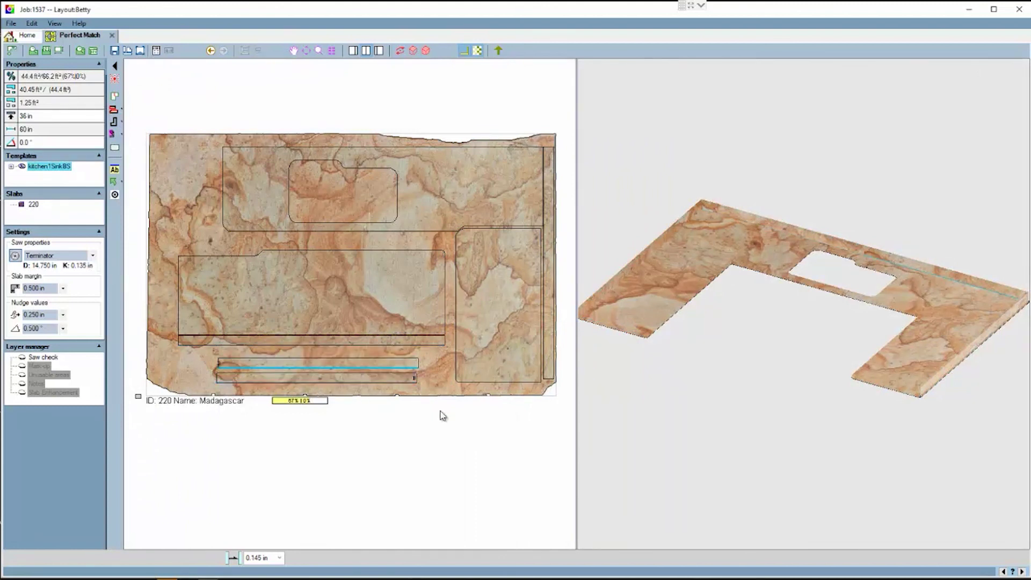
{"action": "left_click", "coordinate": [679, 391]}
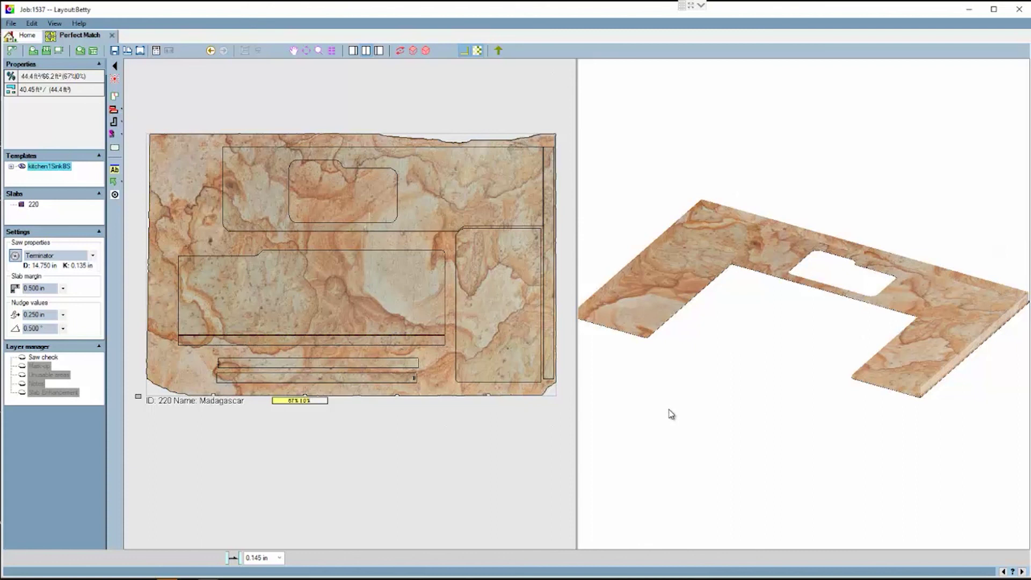
{"action": "left_click", "coordinate": [550, 336]}
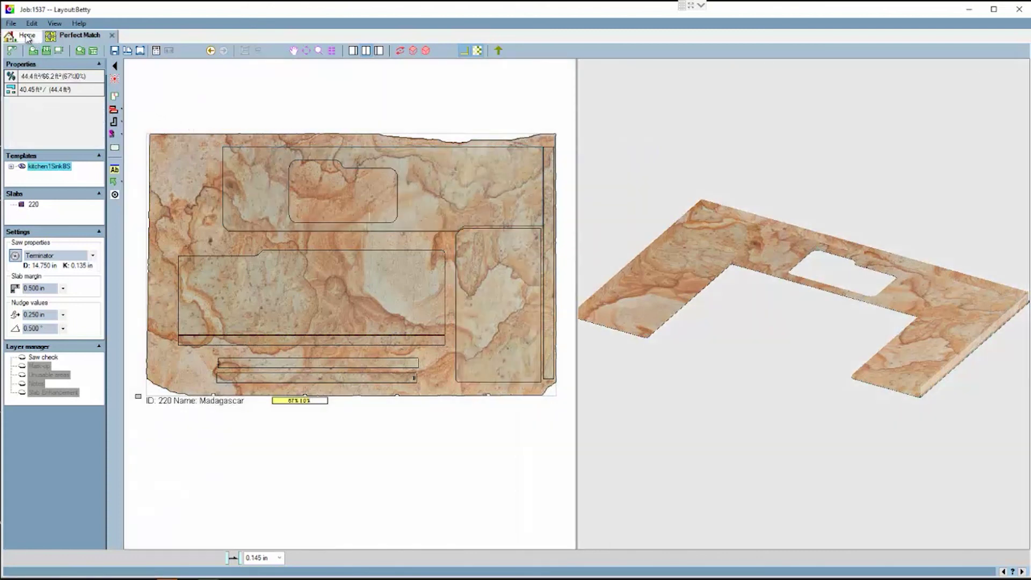
Load slab 221 into the layout by its ID.
{"action": "left_click", "coordinate": [11, 24]}
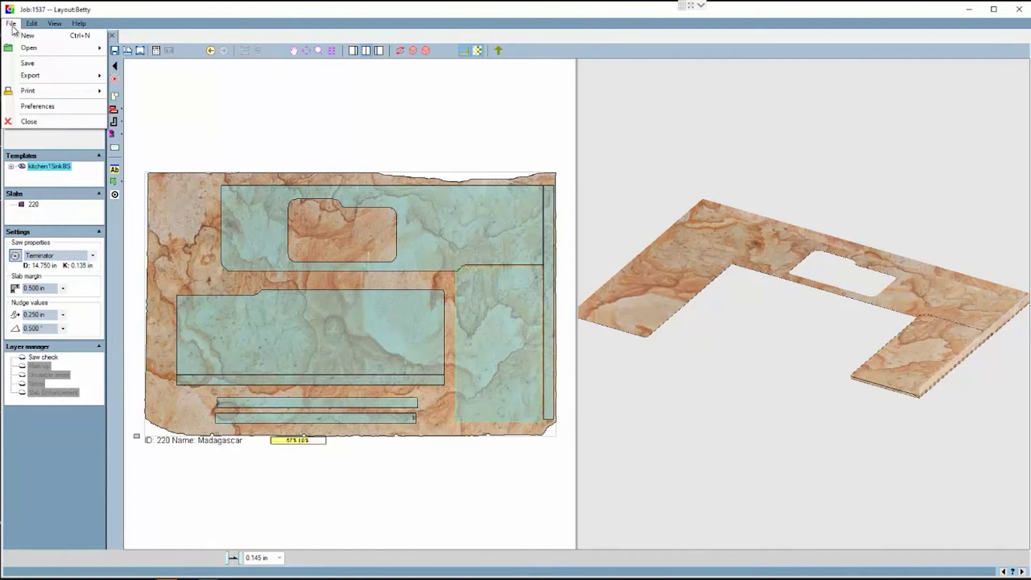
{"action": "mouse_move", "coordinate": [33, 52]}
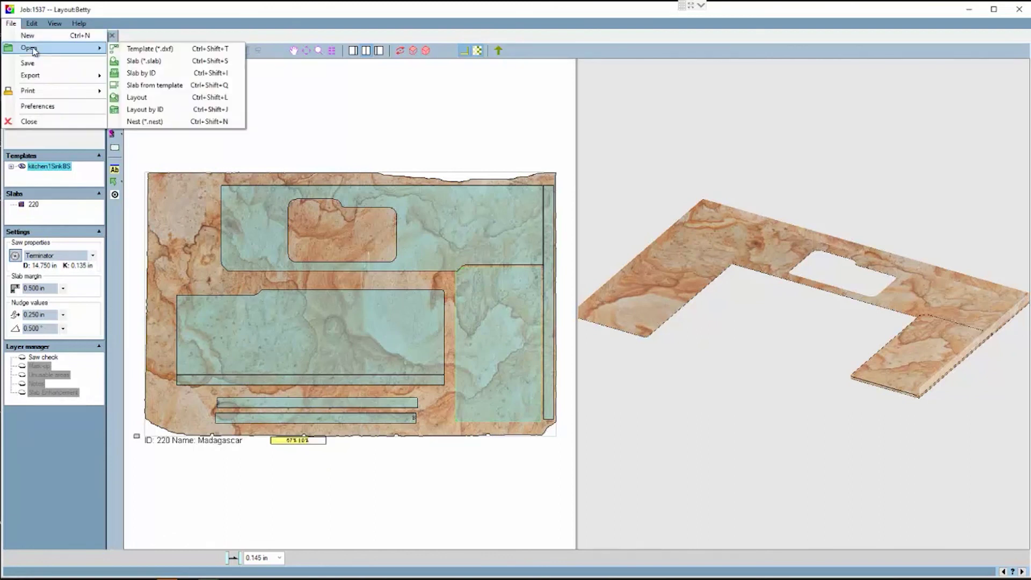
{"action": "left_click", "coordinate": [148, 75]}
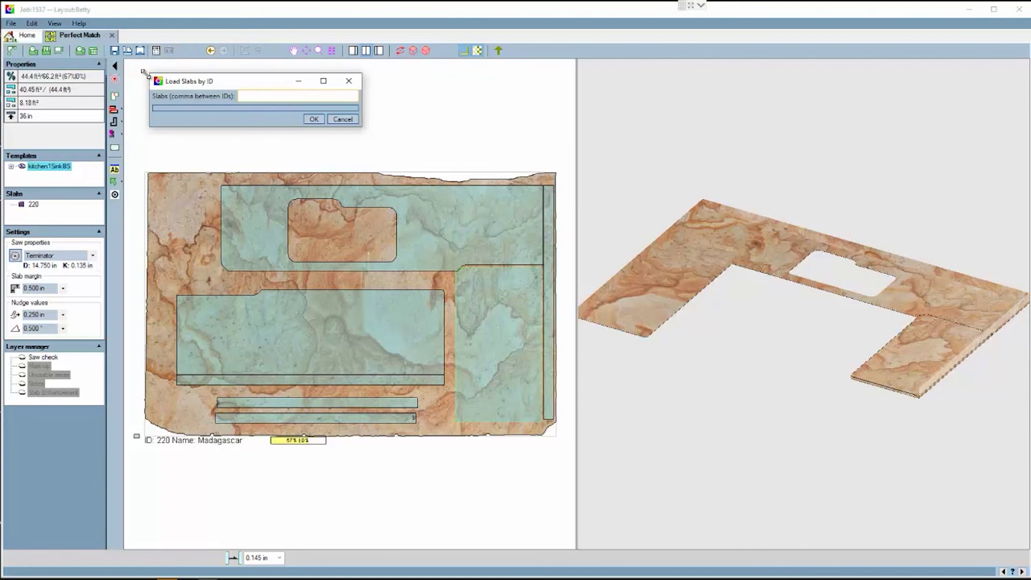
{"action": "type", "text": "221"}
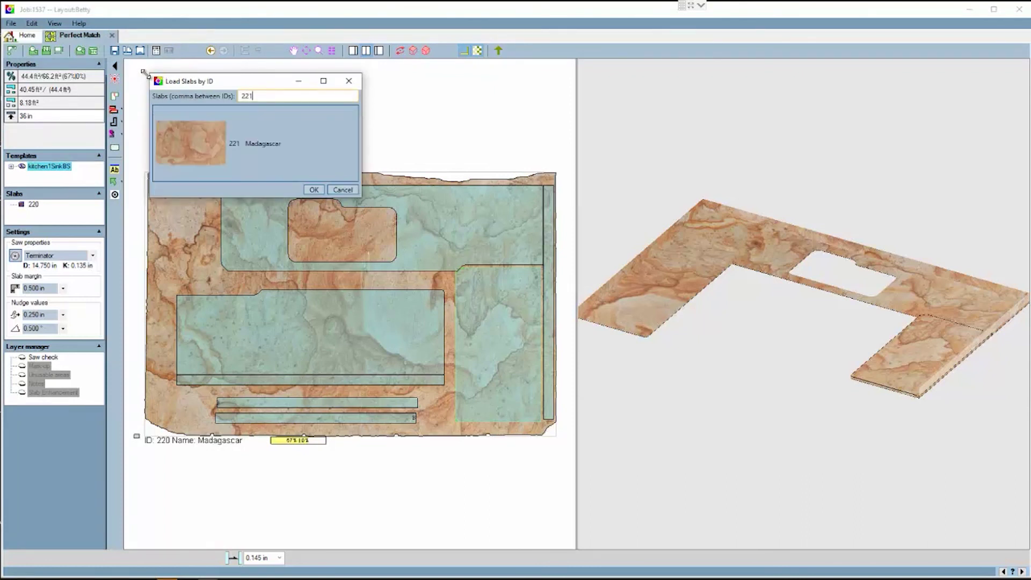
{"action": "left_click", "coordinate": [314, 190]}
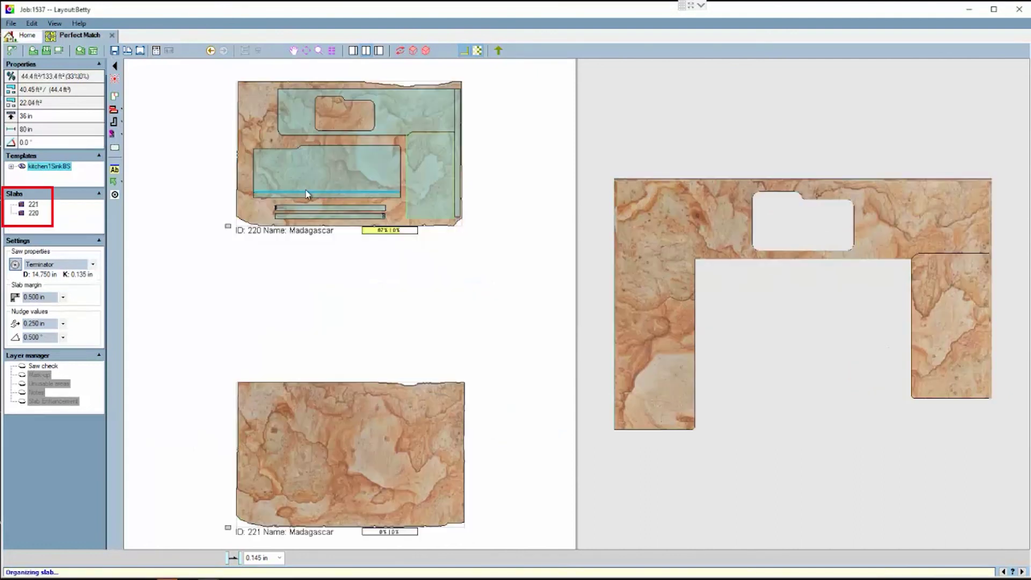
Move both halves of the rear backsplash from slab 220 to slab 221, end to end along its upper edge.
{"action": "left_click", "coordinate": [290, 216]}
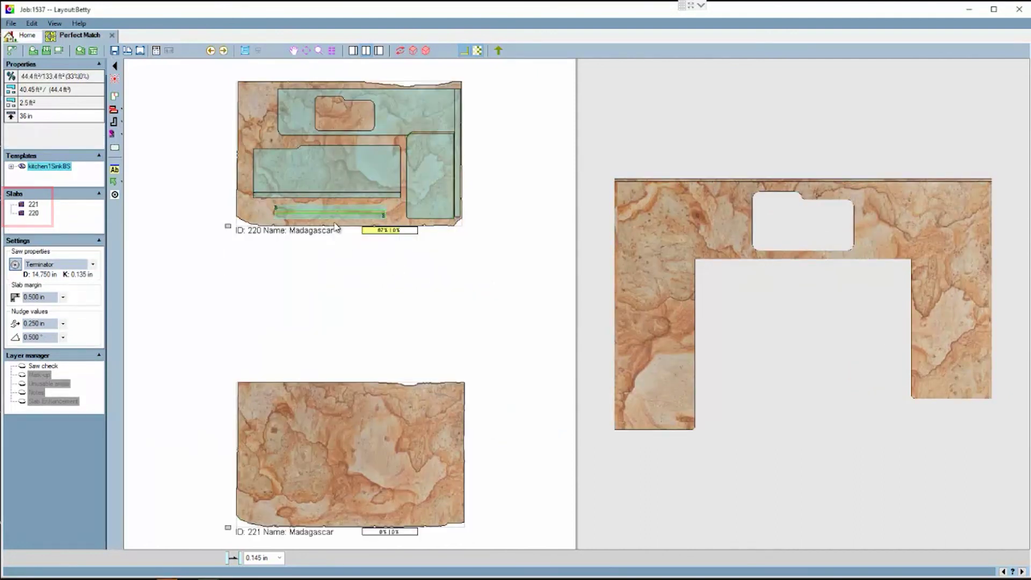
{"action": "left_click_drag", "start_coordinate": [335, 227], "coordinate": [412, 383]}
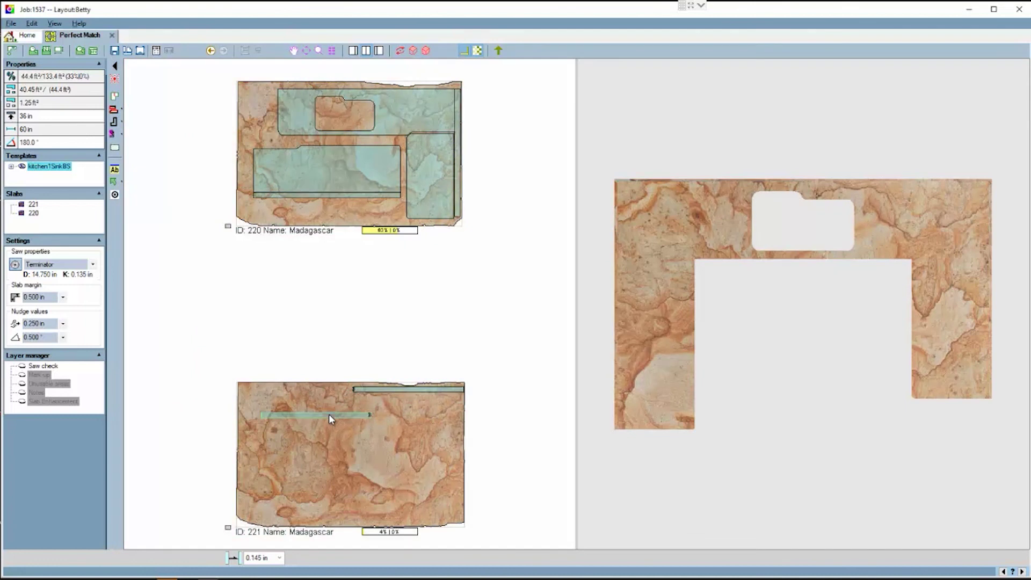
{"action": "left_click_drag", "start_coordinate": [328, 414], "coordinate": [310, 387]}
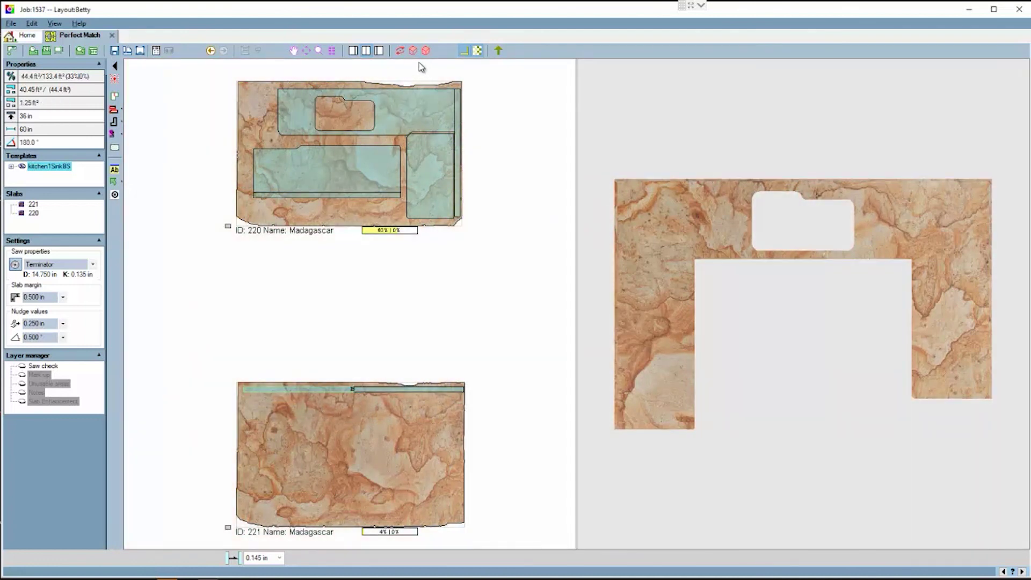
Show the assembled layout in isometric view and examine the rear backsplash behind the sink cutout up close.
{"action": "left_click", "coordinate": [427, 51]}
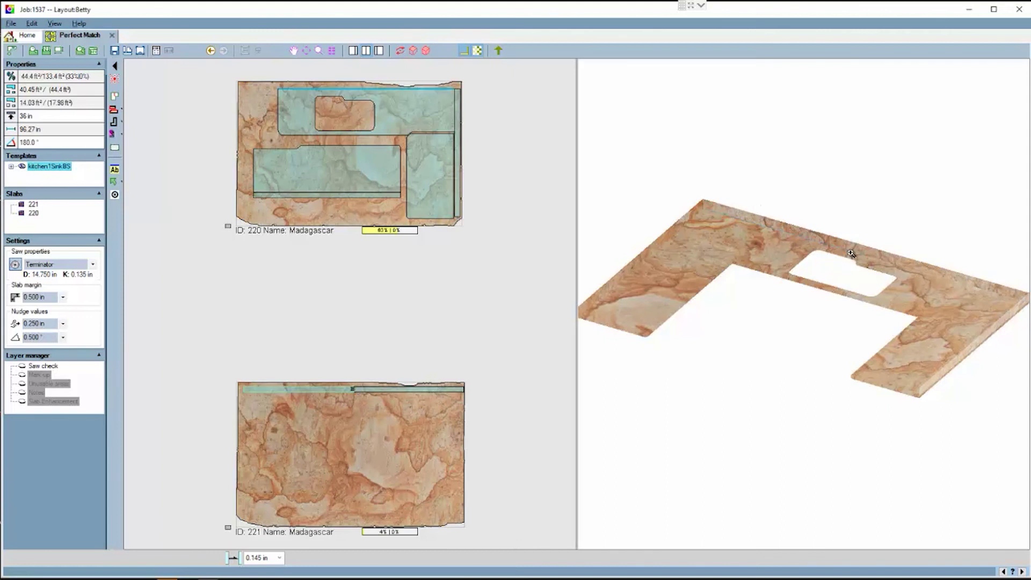
{"action": "scroll", "coordinate": [854, 249], "scroll_direction": "up", "scroll_amount": 3}
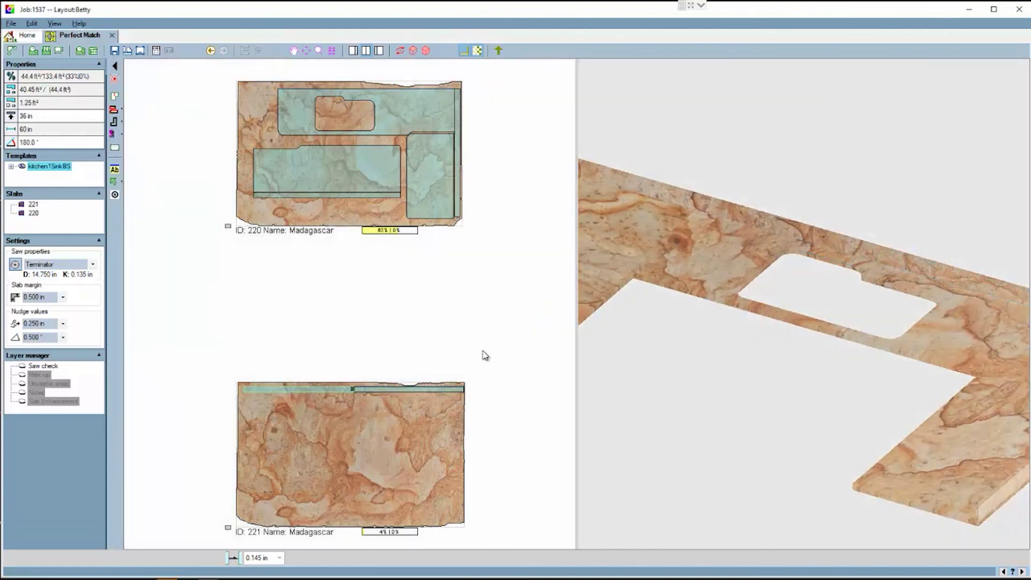
{"action": "left_click", "coordinate": [11, 25]}
{"action": "mouse_move", "coordinate": [38, 81]}
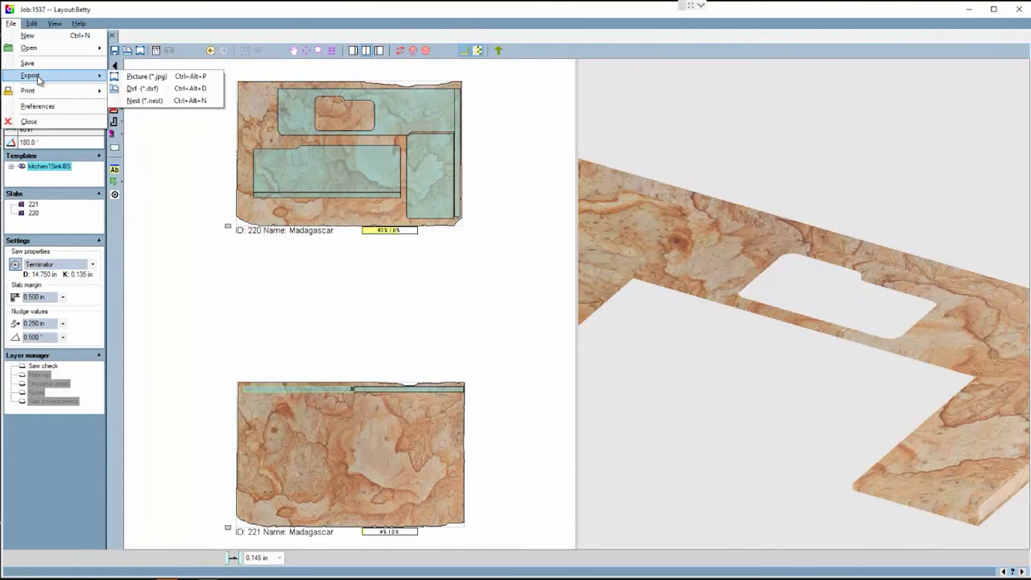
Deselect all parts and remove slab 221 from the layout.
{"action": "left_click", "coordinate": [193, 250]}
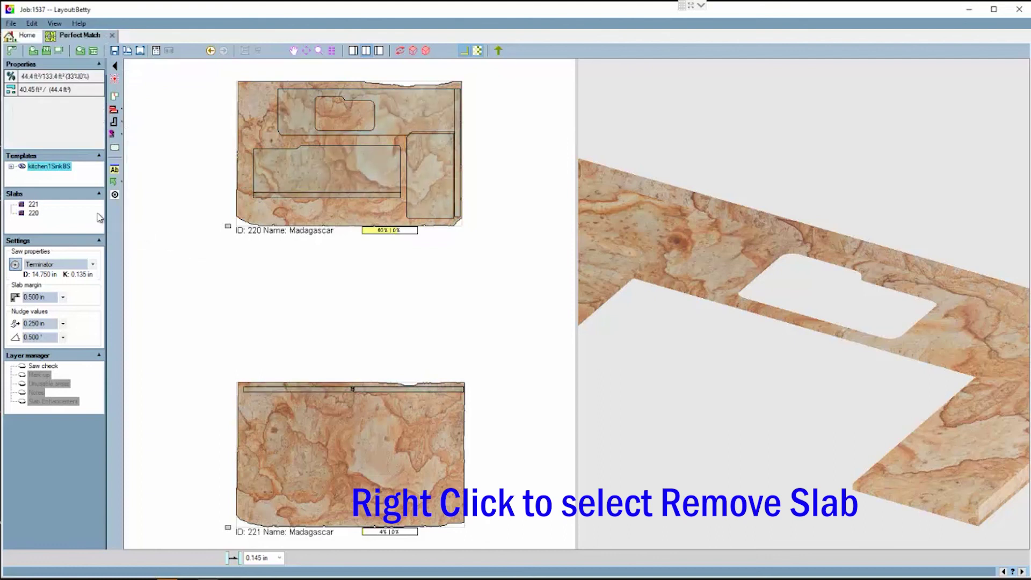
{"action": "right_click", "coordinate": [34, 206]}
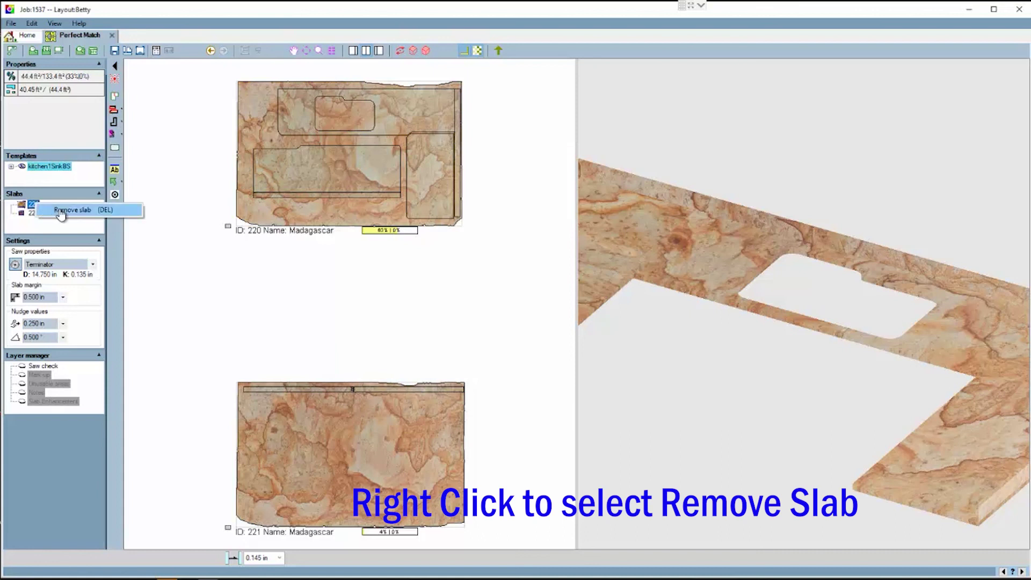
{"action": "left_click", "coordinate": [61, 211]}
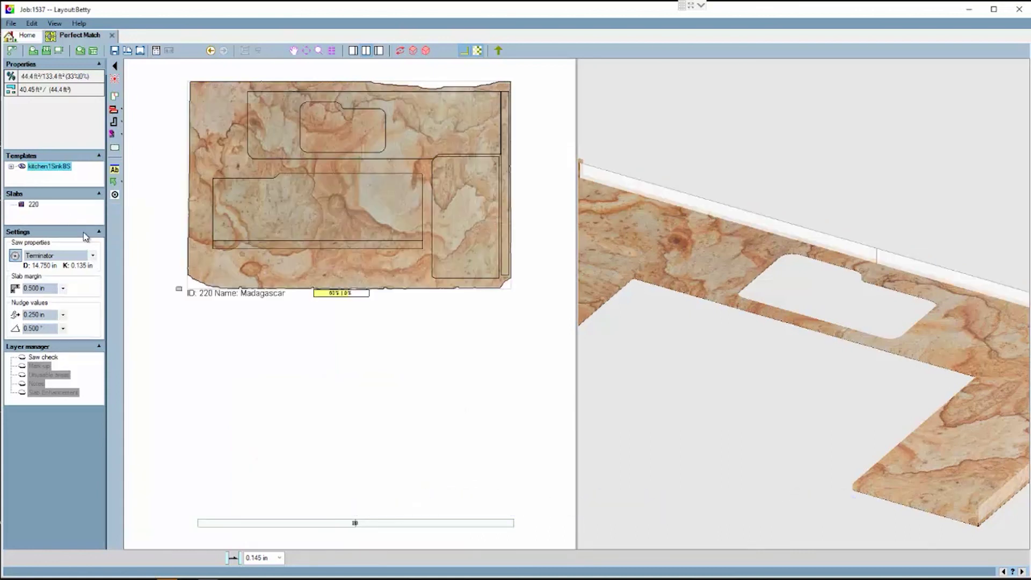
Place both halves of the rear backsplash on slab 220, staggered below the long countertop piece with the right half lowest, and deselect them.
{"action": "left_click", "coordinate": [263, 524]}
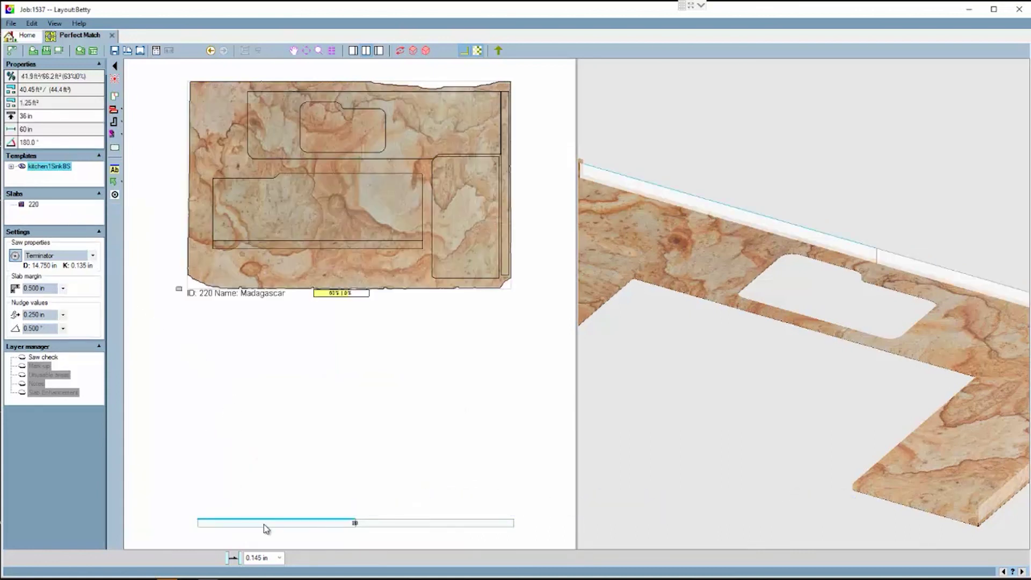
{"action": "left_click_drag", "start_coordinate": [263, 482], "coordinate": [275, 266]}
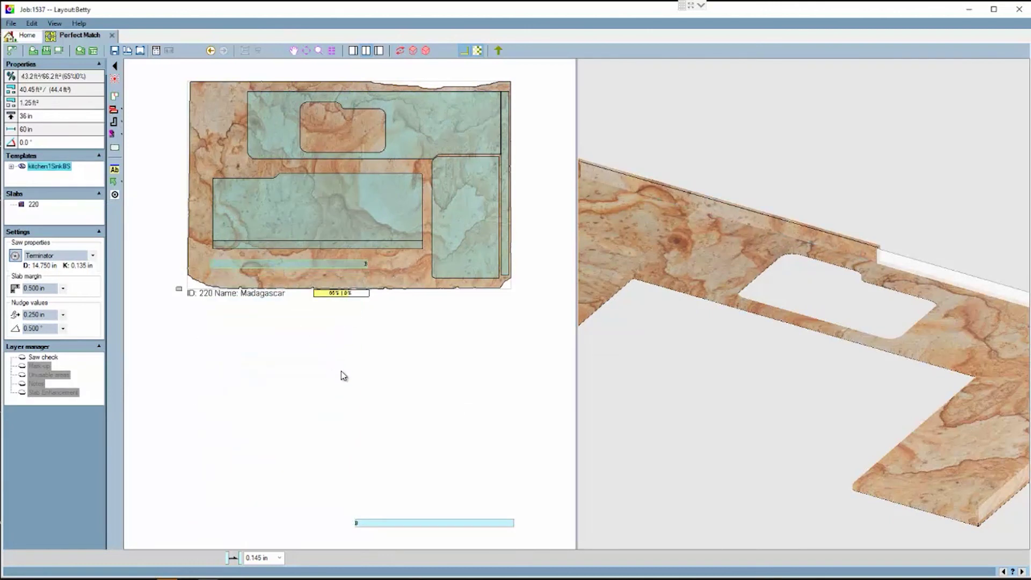
{"action": "left_click_drag", "start_coordinate": [423, 517], "coordinate": [346, 291]}
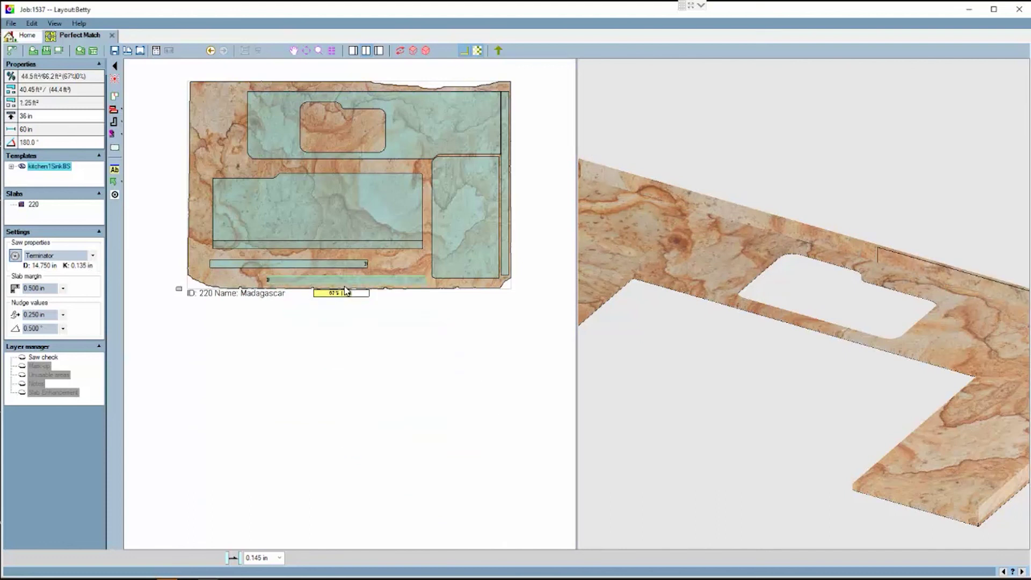
{"action": "left_click", "coordinate": [377, 406]}
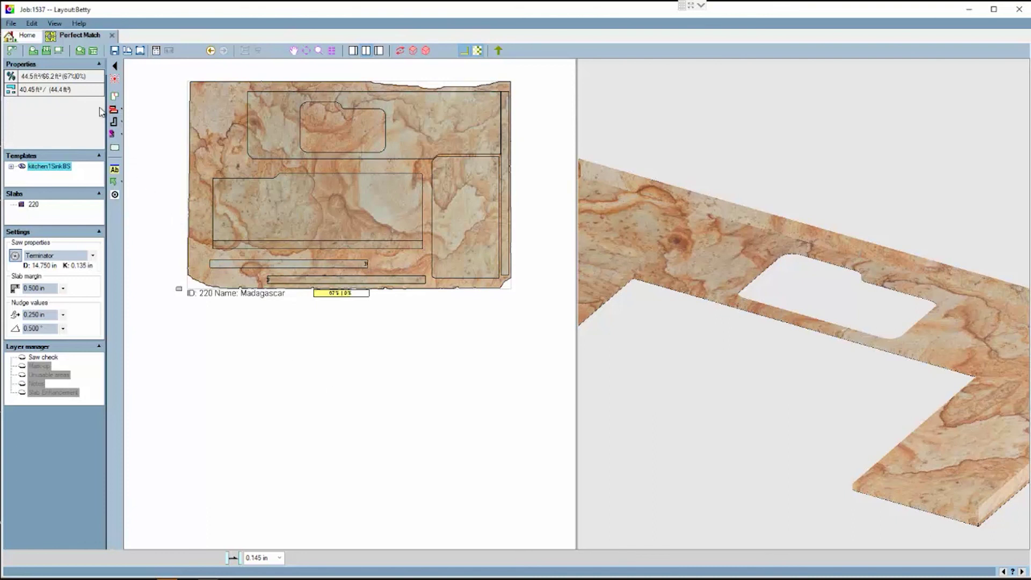
Bring up the available export formats for the layout.
{"action": "left_click", "coordinate": [12, 24]}
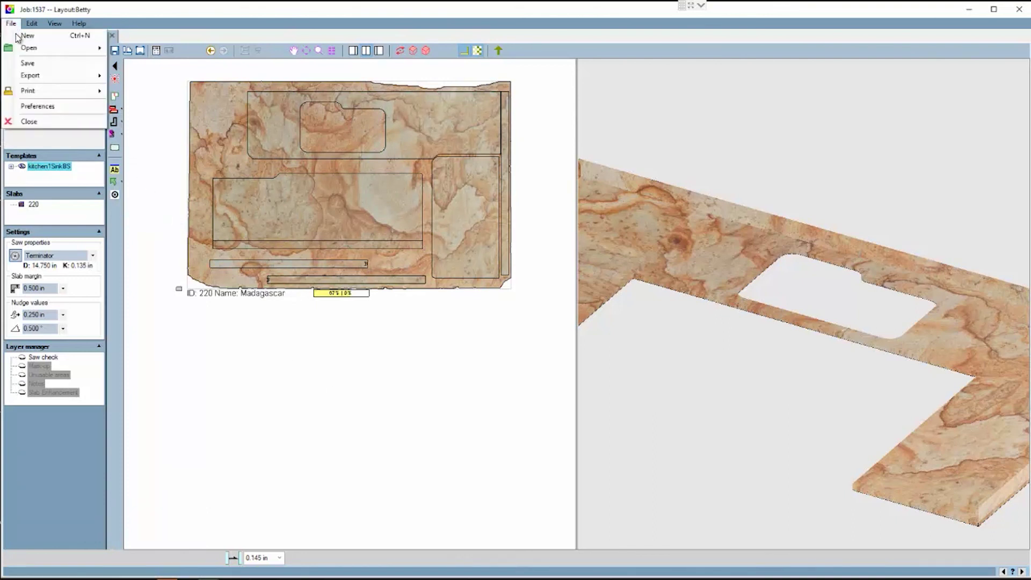
{"action": "mouse_move", "coordinate": [20, 76]}
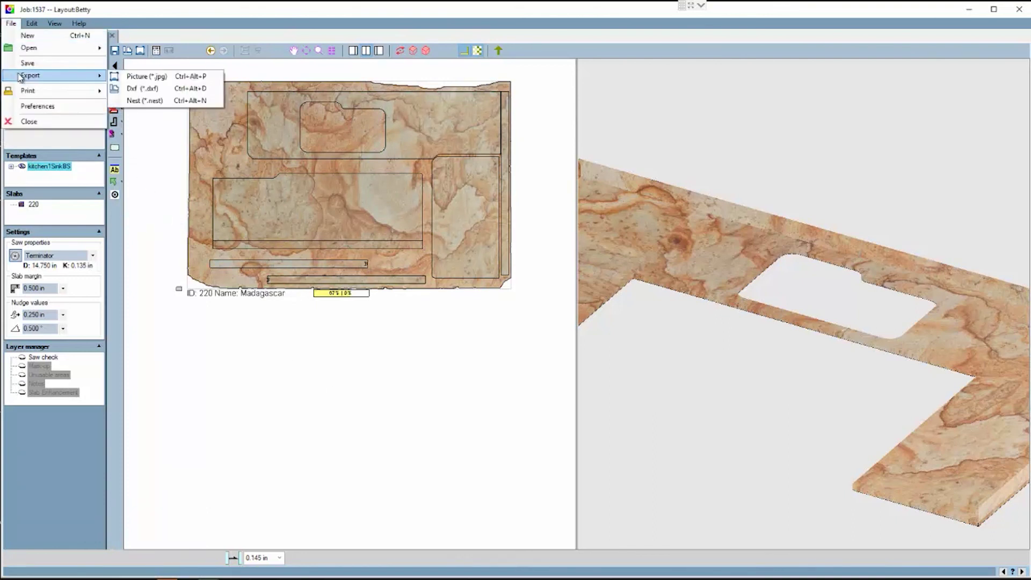